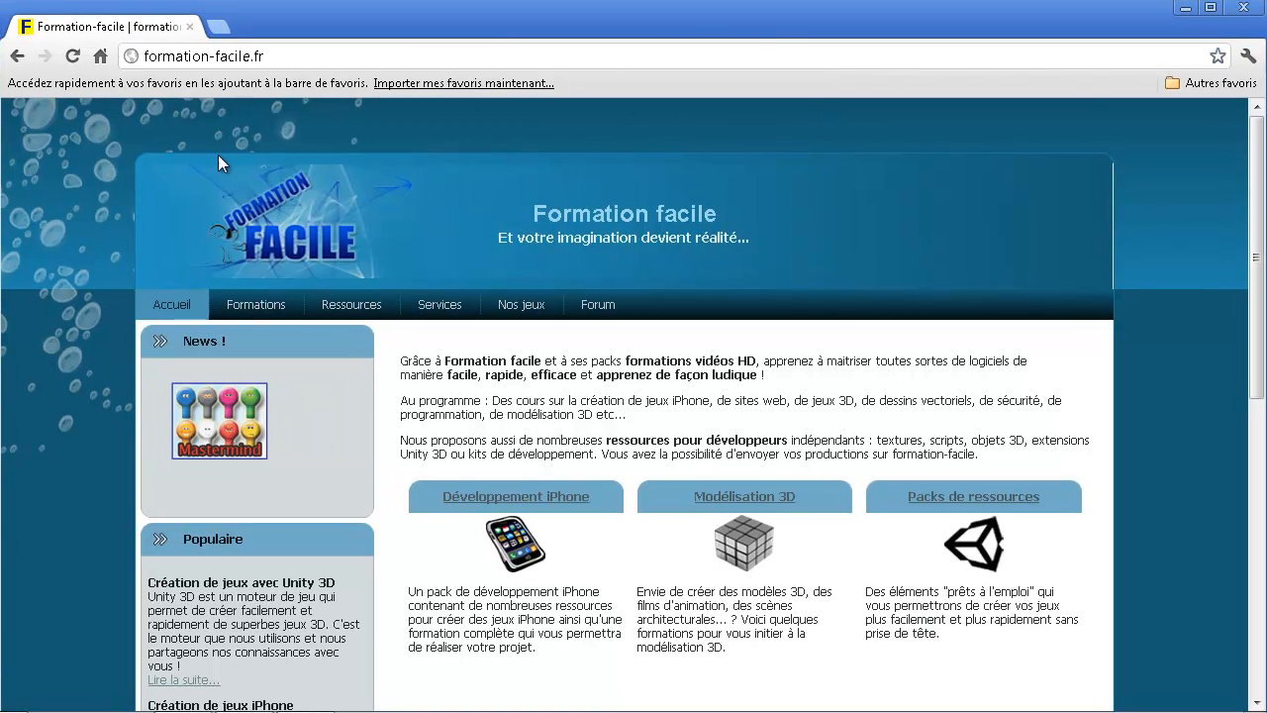
- Open the Base de données et SQL course page and look through its introduction and embedded video
{"action": "mouse_move", "coordinate": [276, 314]}
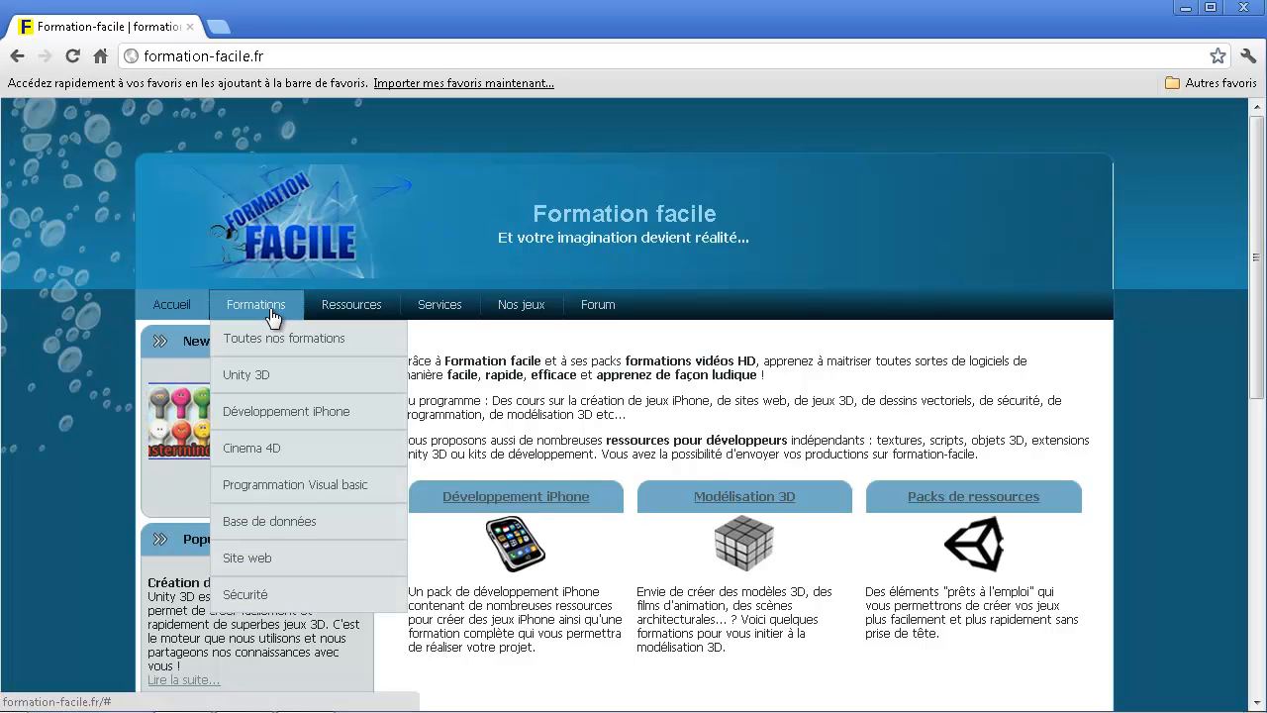
{"action": "mouse_move", "coordinate": [337, 532]}
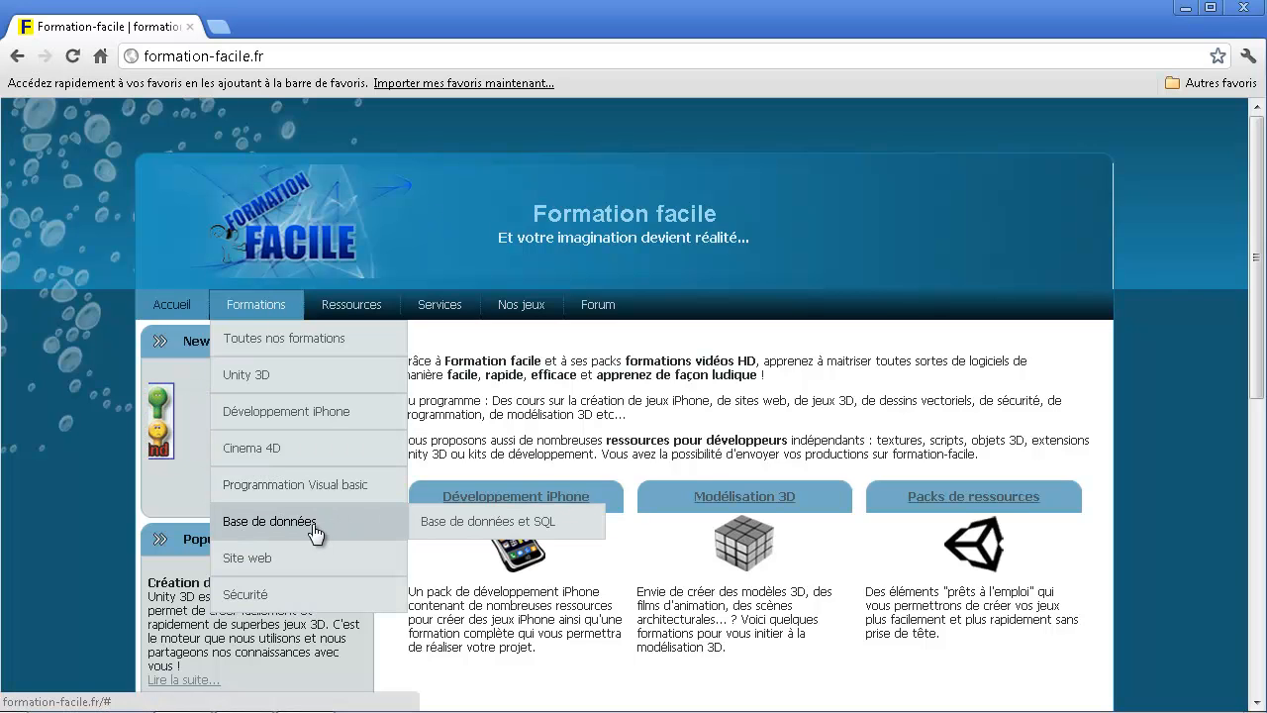
{"action": "left_click", "coordinate": [427, 531]}
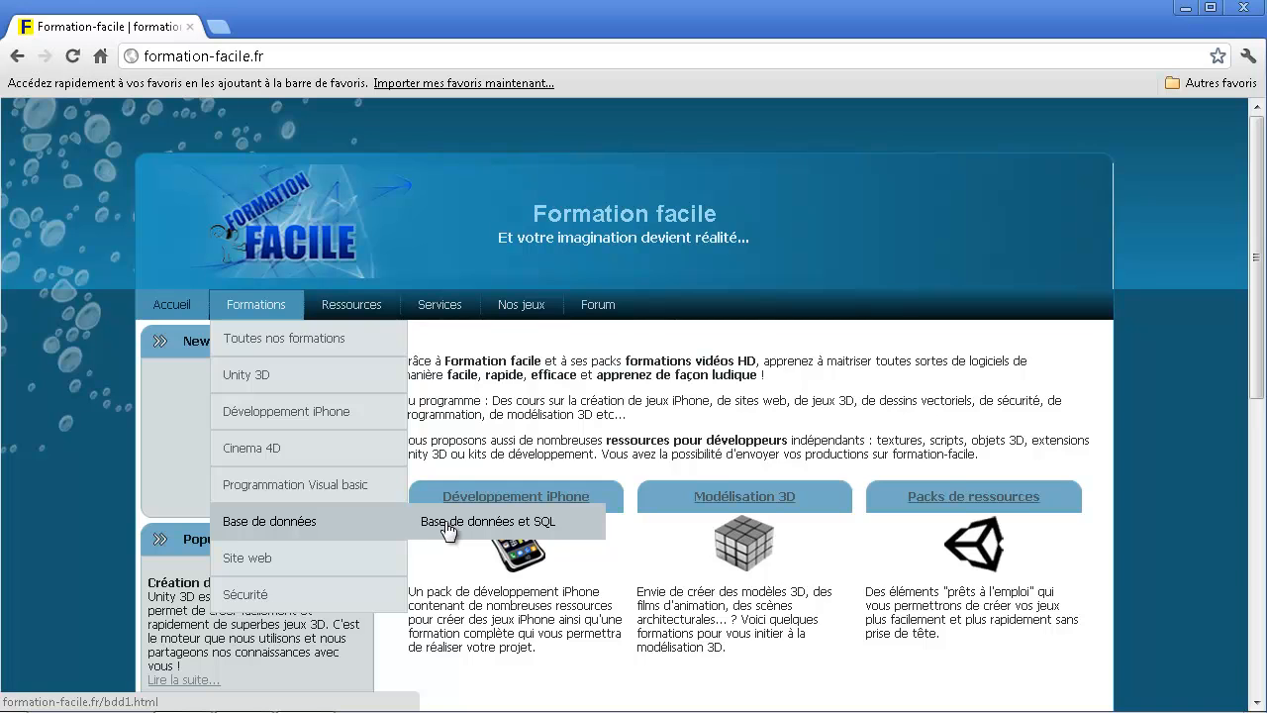
{"action": "scroll", "coordinate": [551, 406], "scroll_direction": "down", "scroll_amount": 2}
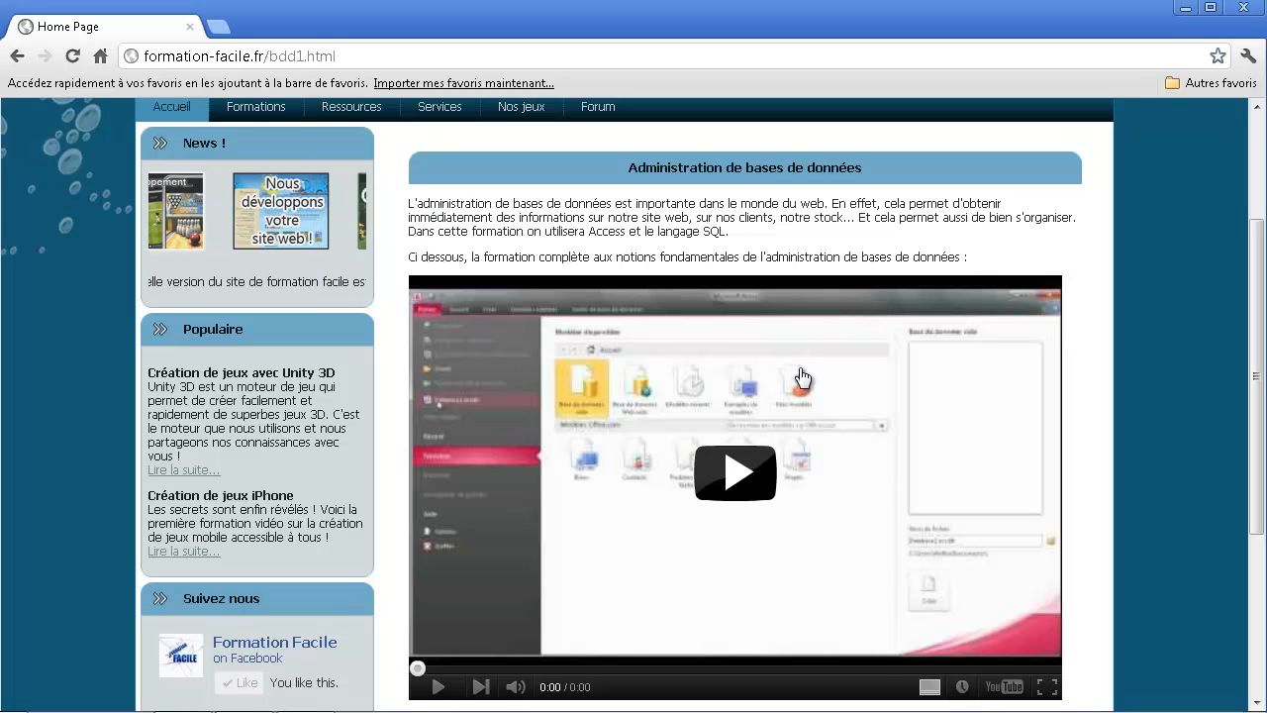
{"action": "scroll", "coordinate": [764, 386], "scroll_direction": "down", "scroll_amount": 1}
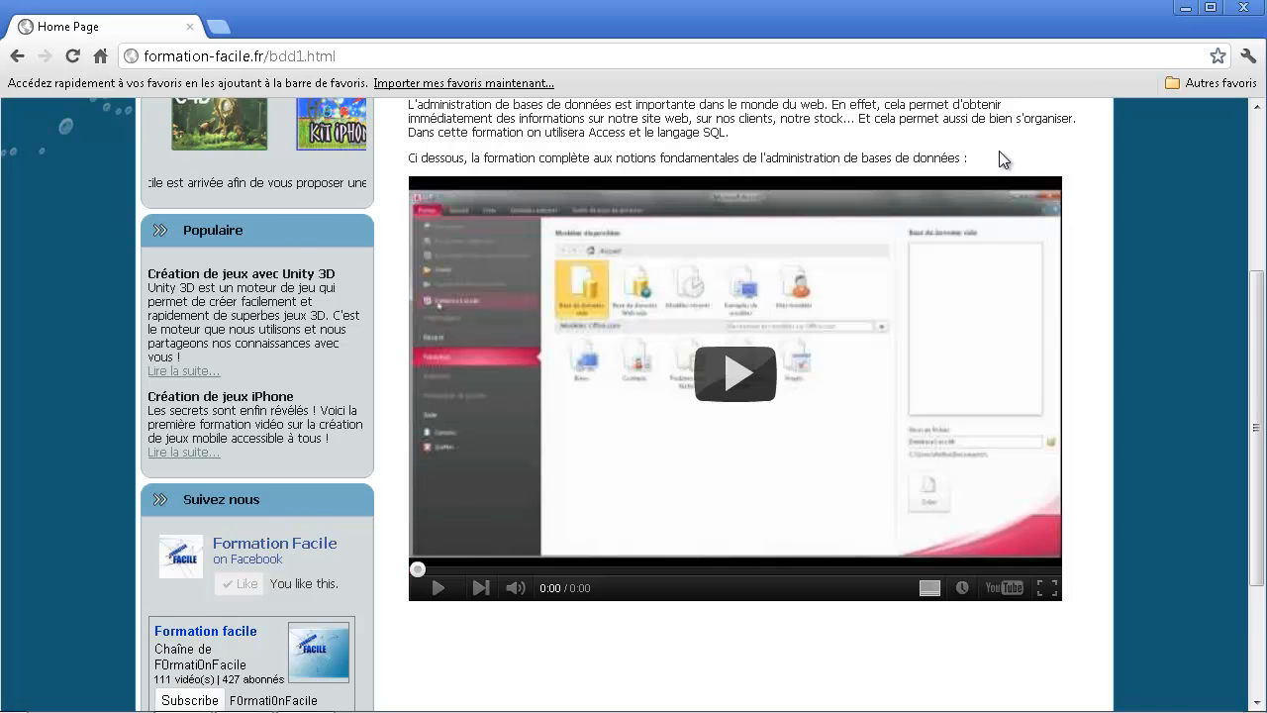
{"action": "scroll", "coordinate": [990, 181], "scroll_direction": "down", "scroll_amount": 1}
{"action": "scroll", "coordinate": [993, 193], "scroll_direction": "up", "scroll_amount": 1}
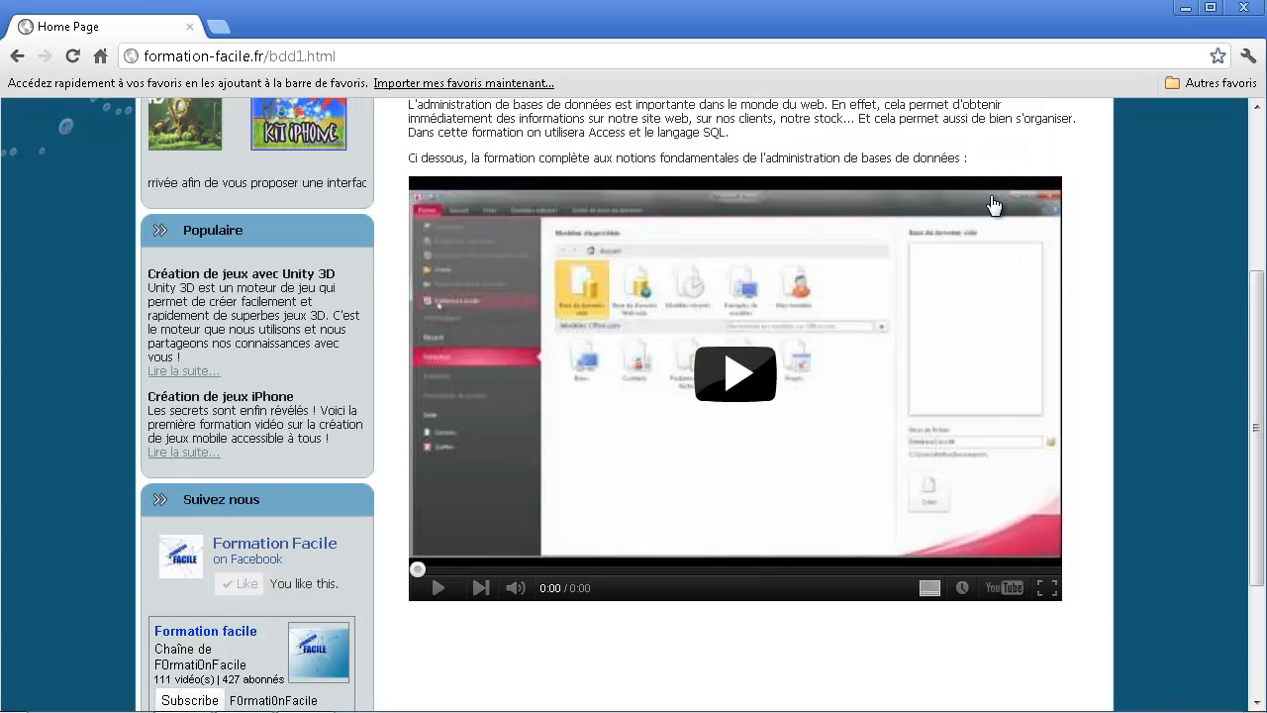
{"action": "scroll", "coordinate": [686, 196], "scroll_direction": "up", "scroll_amount": 1}
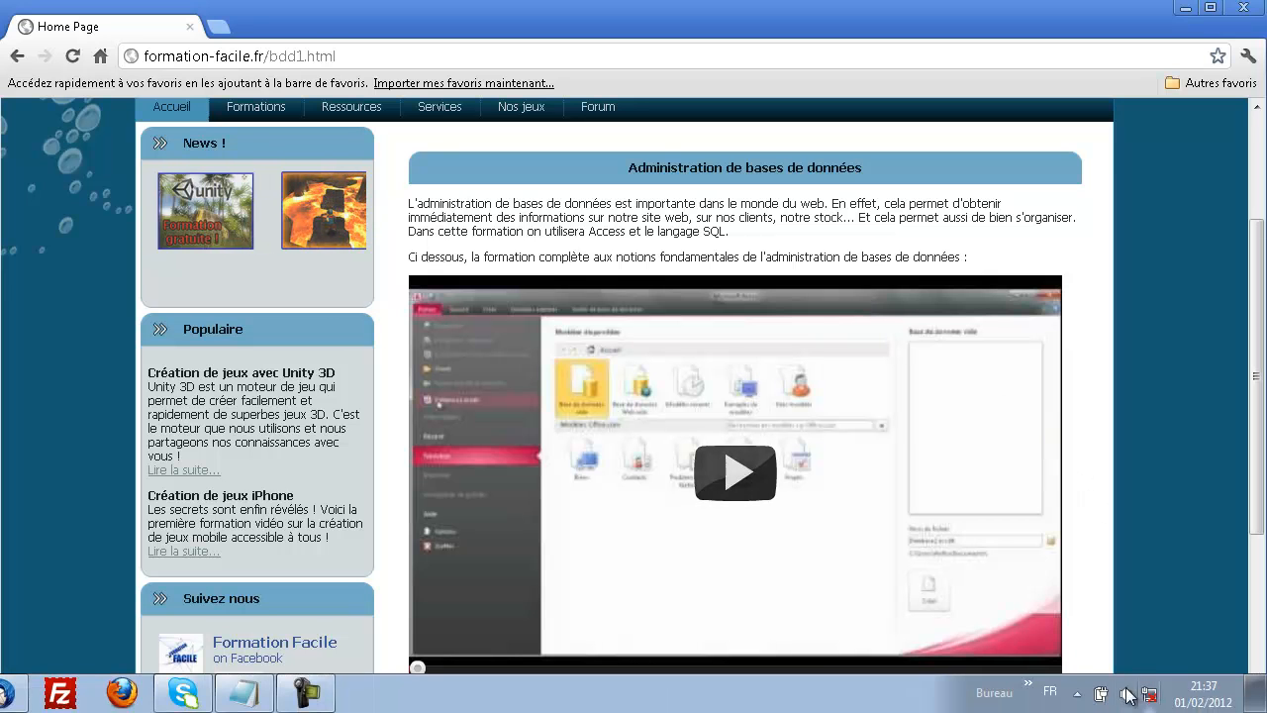
- Launch phpMyAdmin from the running WampServer
{"action": "left_click", "coordinate": [1076, 693]}
{"action": "left_click", "coordinate": [1092, 608]}
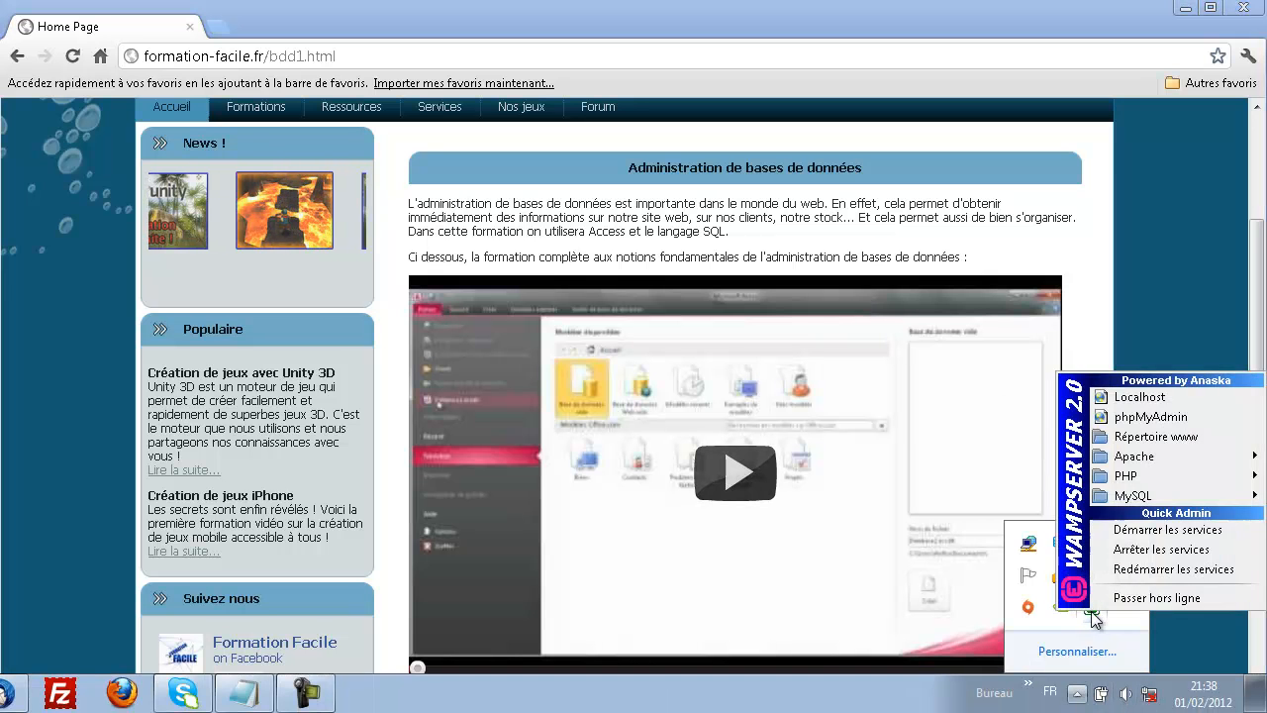
{"action": "left_click", "coordinate": [1158, 423]}
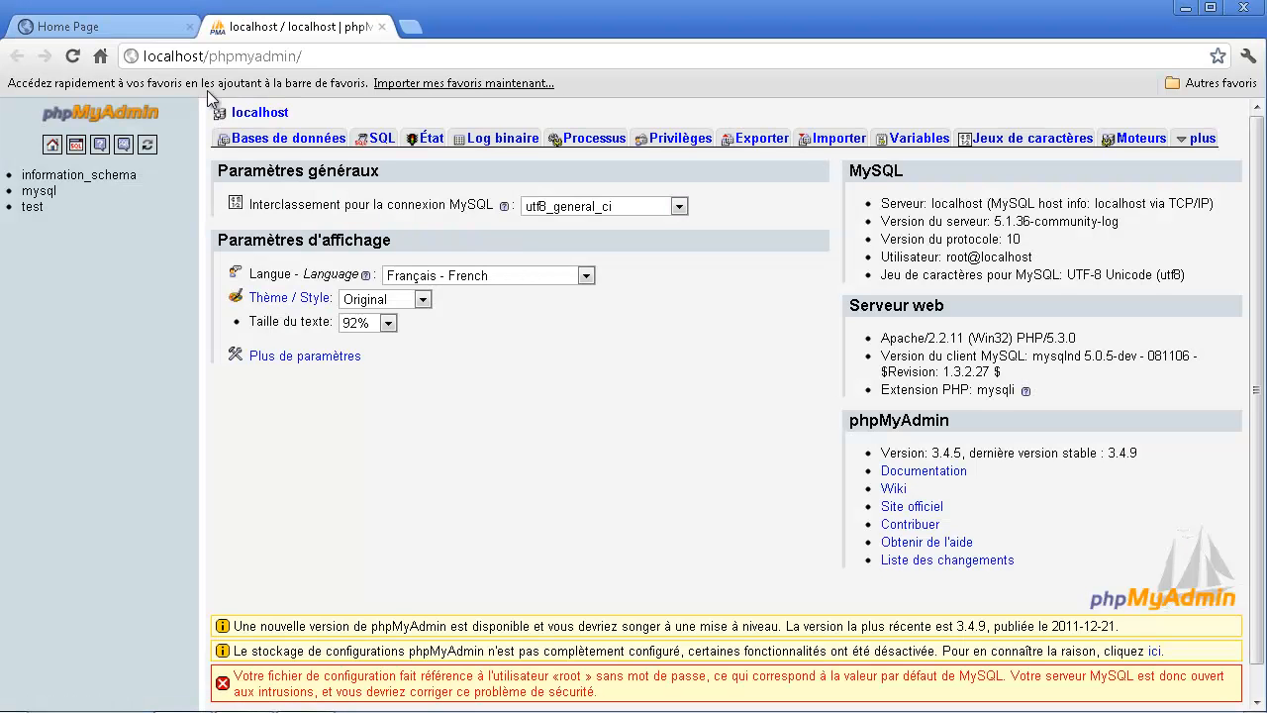
- Load the localhost home page and open phpMyAdmin through its link under Vos Alias
{"action": "left_click_drag", "start_coordinate": [206, 56], "coordinate": [373, 51]}
{"action": "key", "text": "BackSpace"}
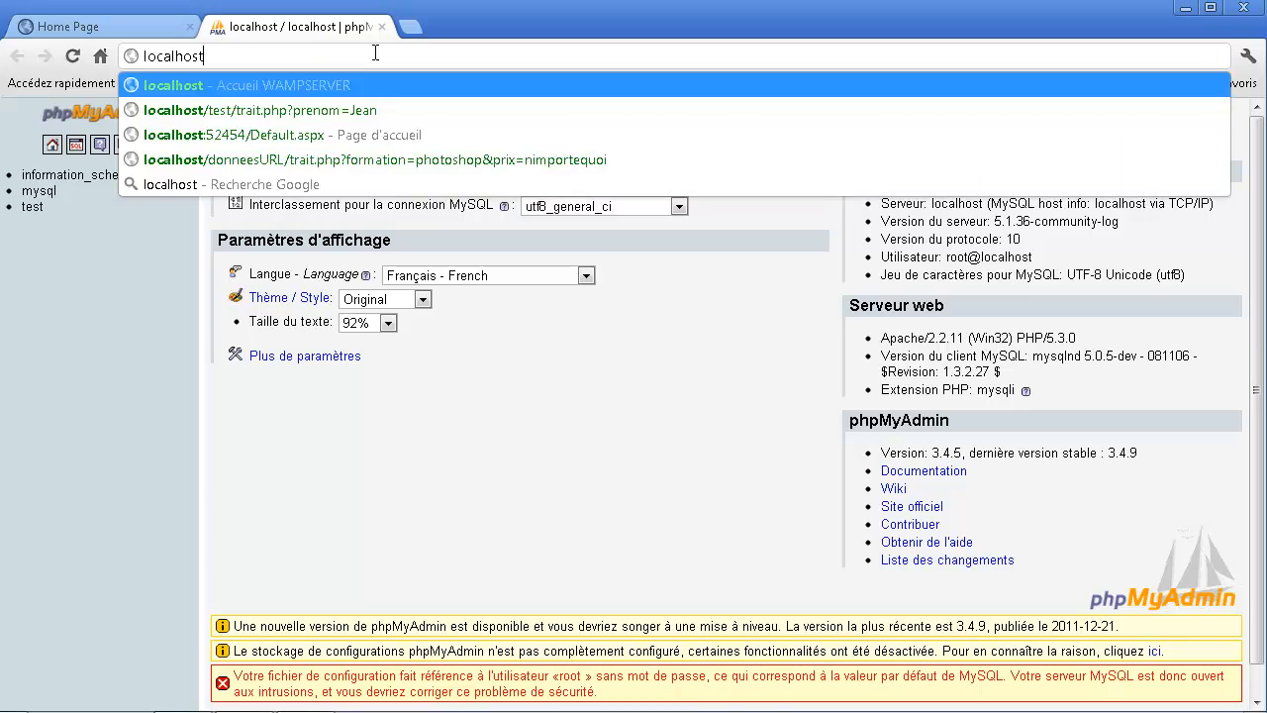
{"action": "key", "text": "Return"}
{"action": "scroll", "coordinate": [252, 359], "scroll_direction": "down", "scroll_amount": 2}
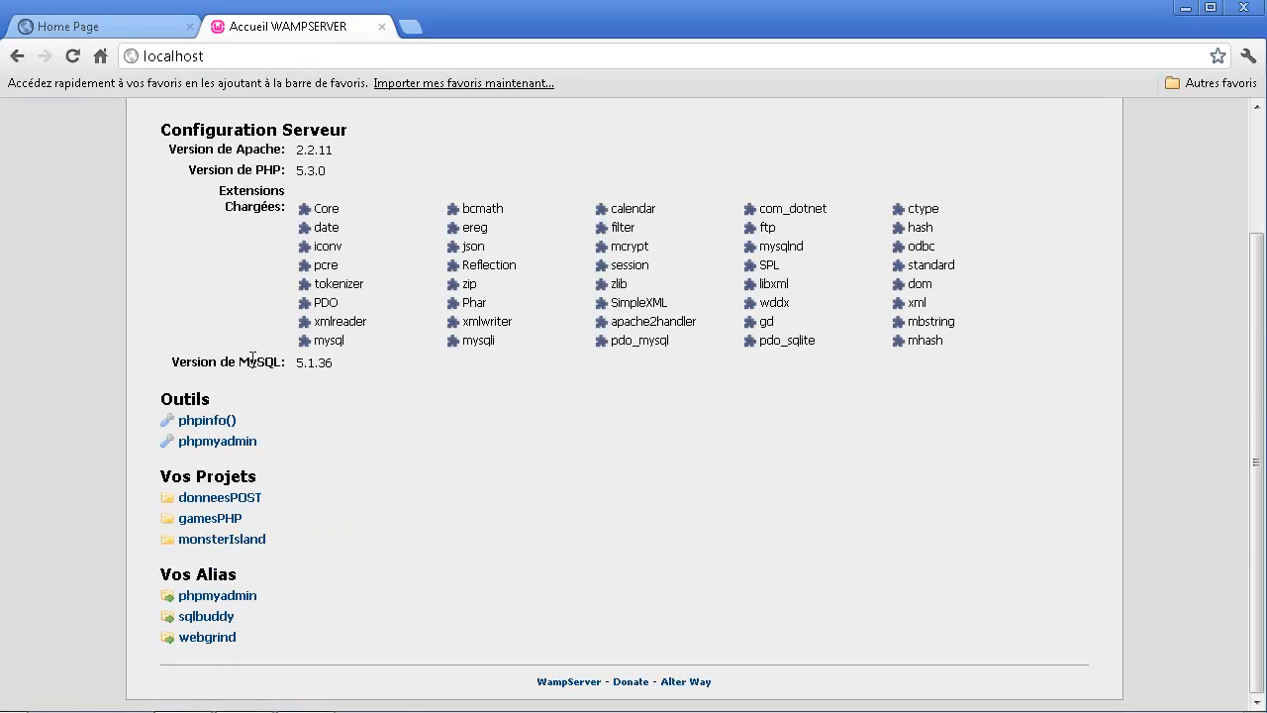
{"action": "left_click", "coordinate": [219, 597]}
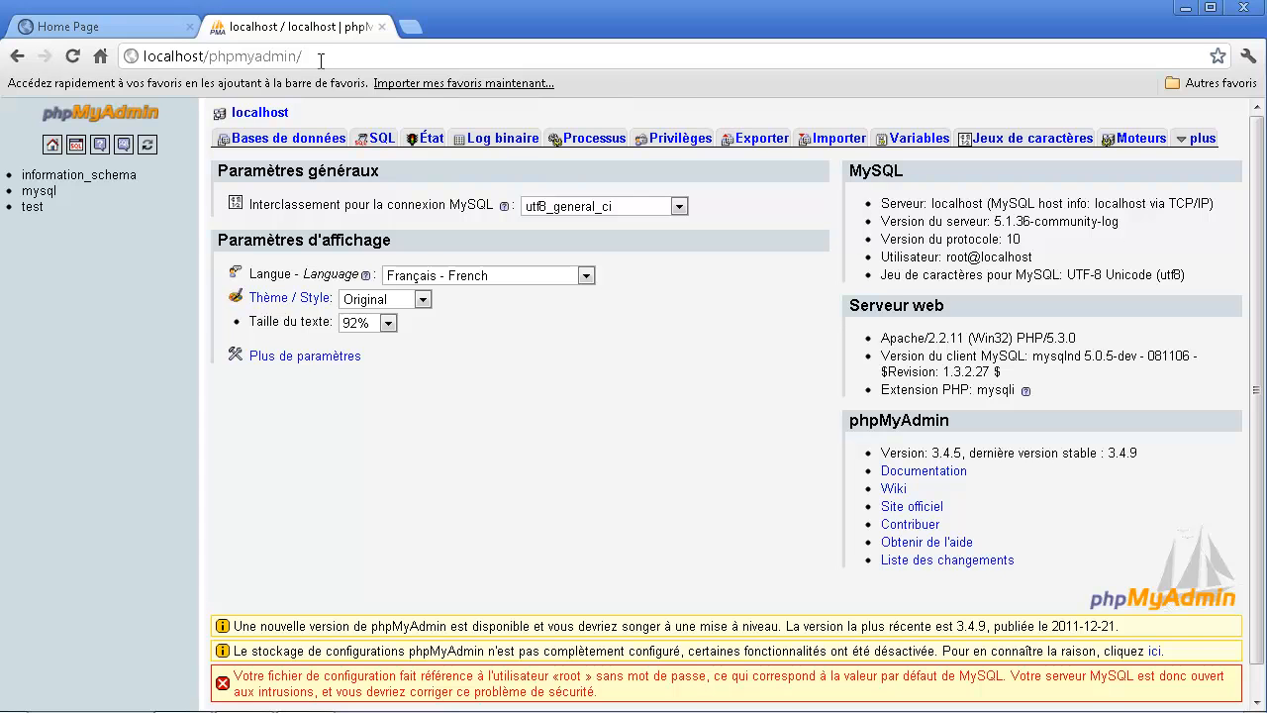
{"action": "left_click_drag", "start_coordinate": [319, 57], "coordinate": [208, 57]}
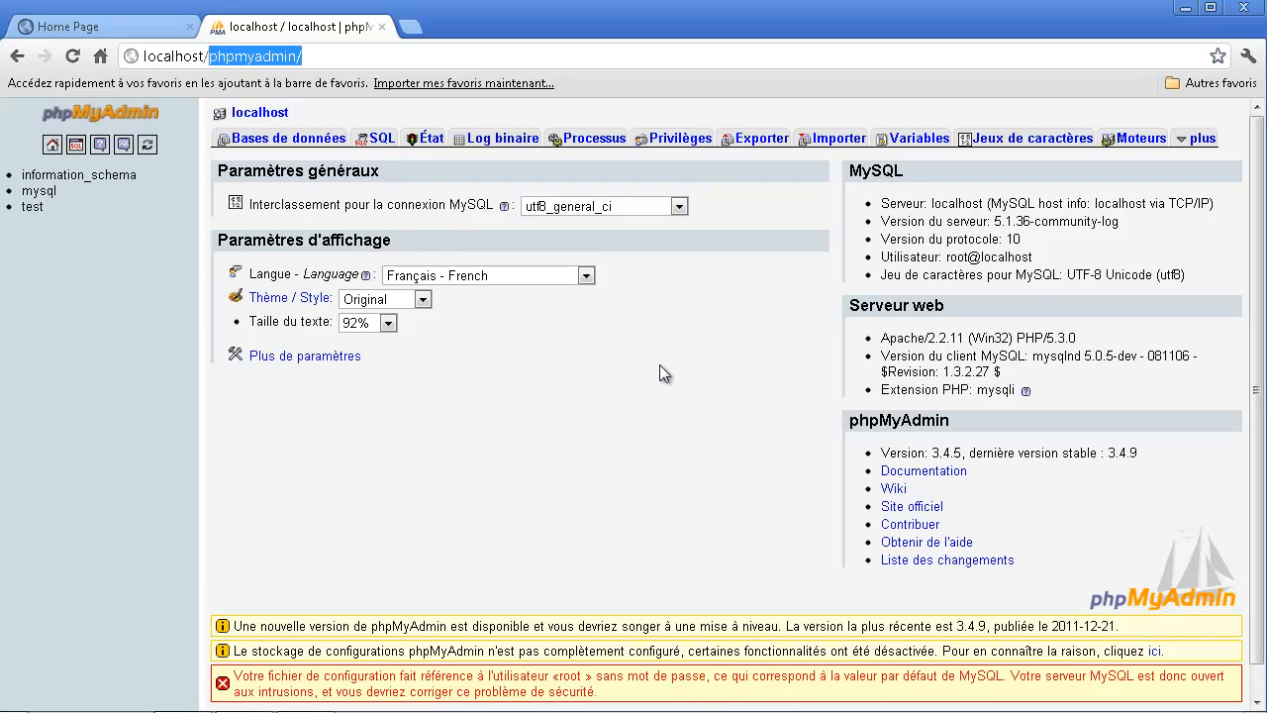
{"action": "left_click", "coordinate": [322, 62]}
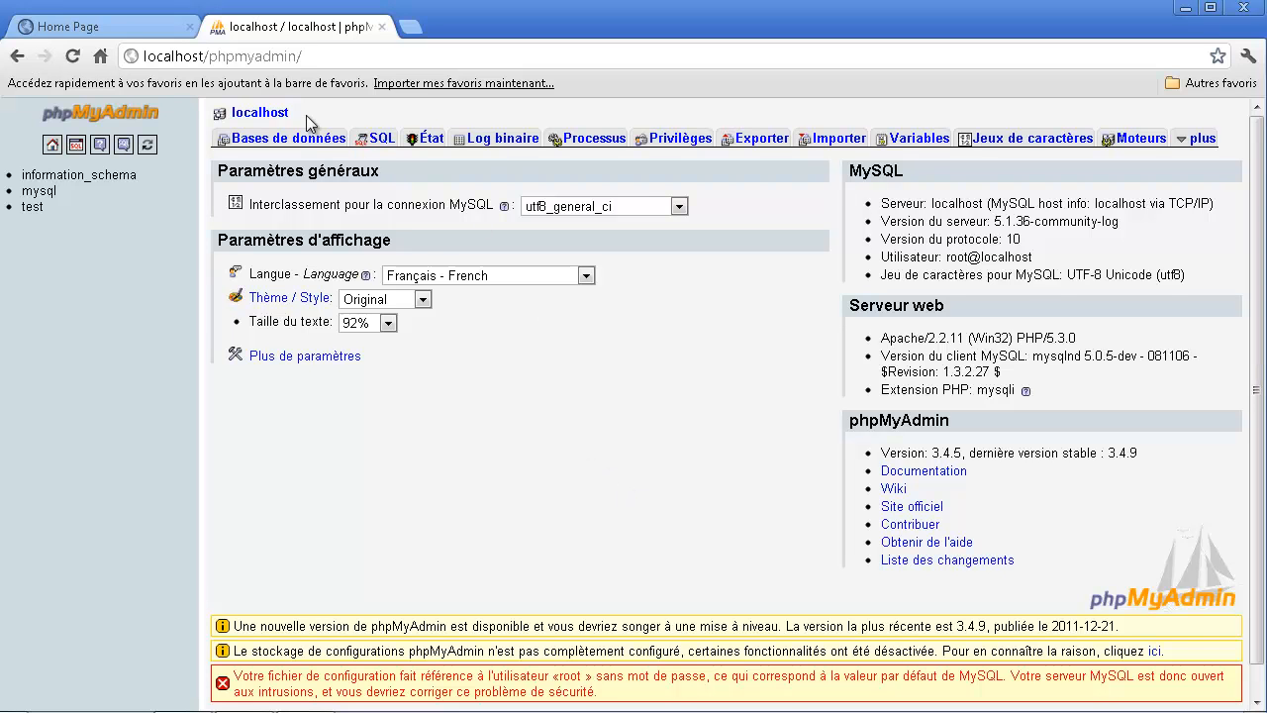
{"action": "left_click_drag", "start_coordinate": [318, 66], "coordinate": [206, 61]}
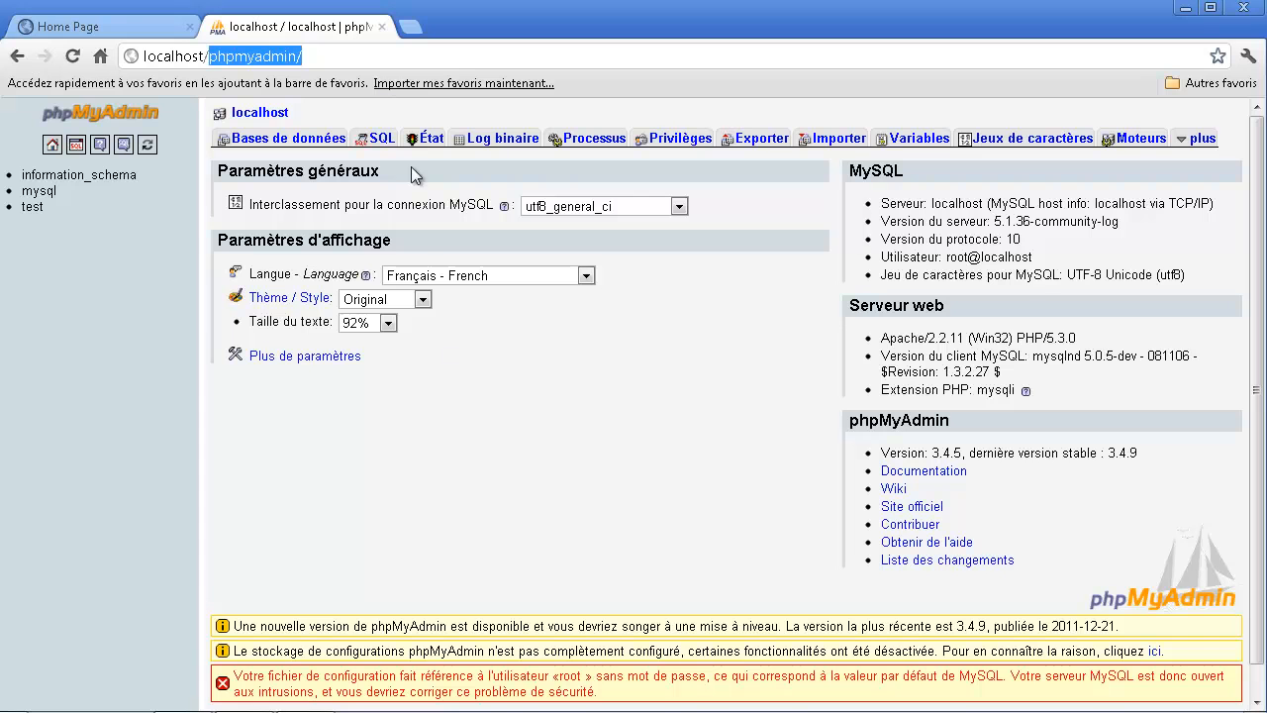
{"action": "left_click", "coordinate": [381, 56]}
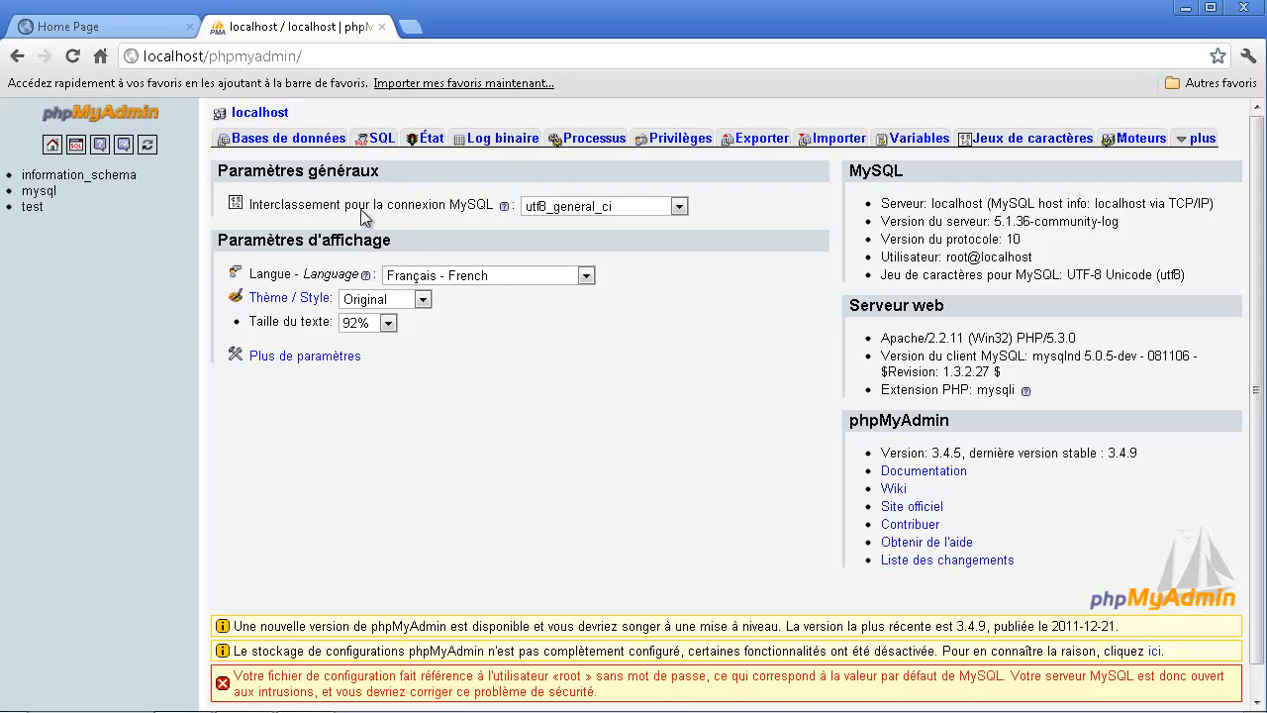
- Go to the server's list of databases and create a new database named formationfacile with the default collation
{"action": "left_click", "coordinate": [307, 149]}
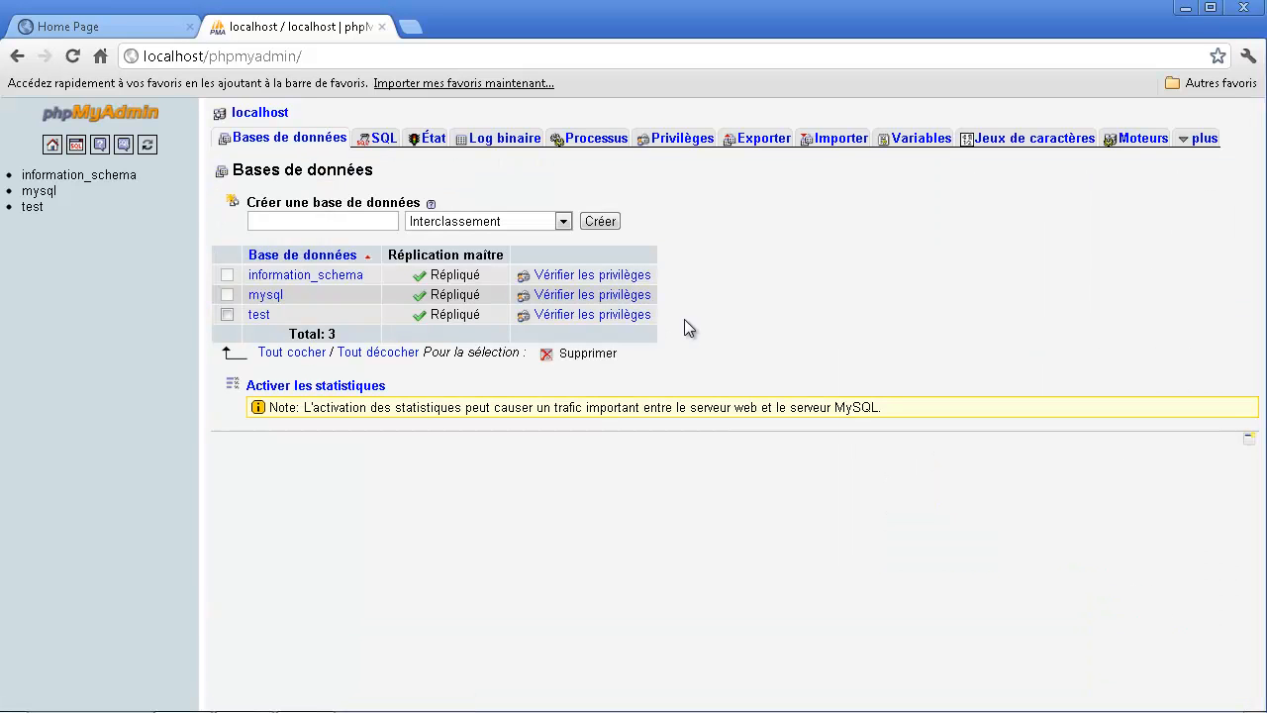
{"action": "left_click_drag", "start_coordinate": [685, 315], "coordinate": [247, 274]}
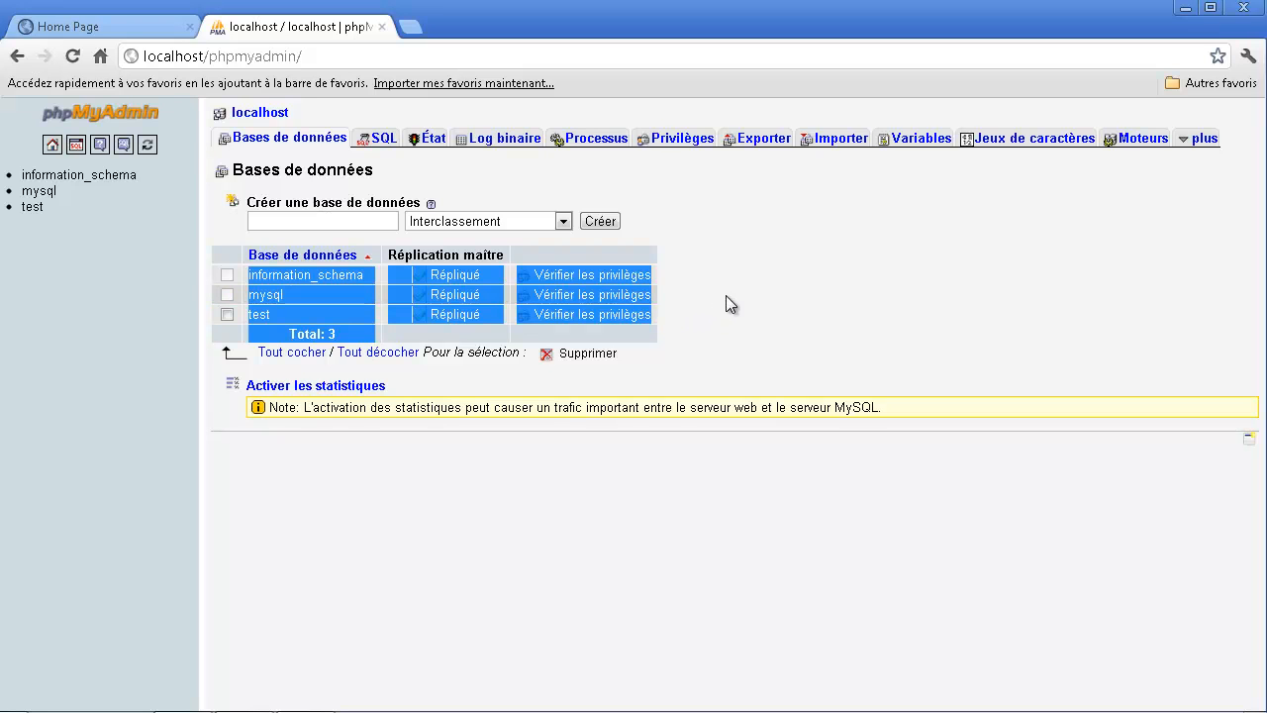
{"action": "left_click", "coordinate": [431, 491]}
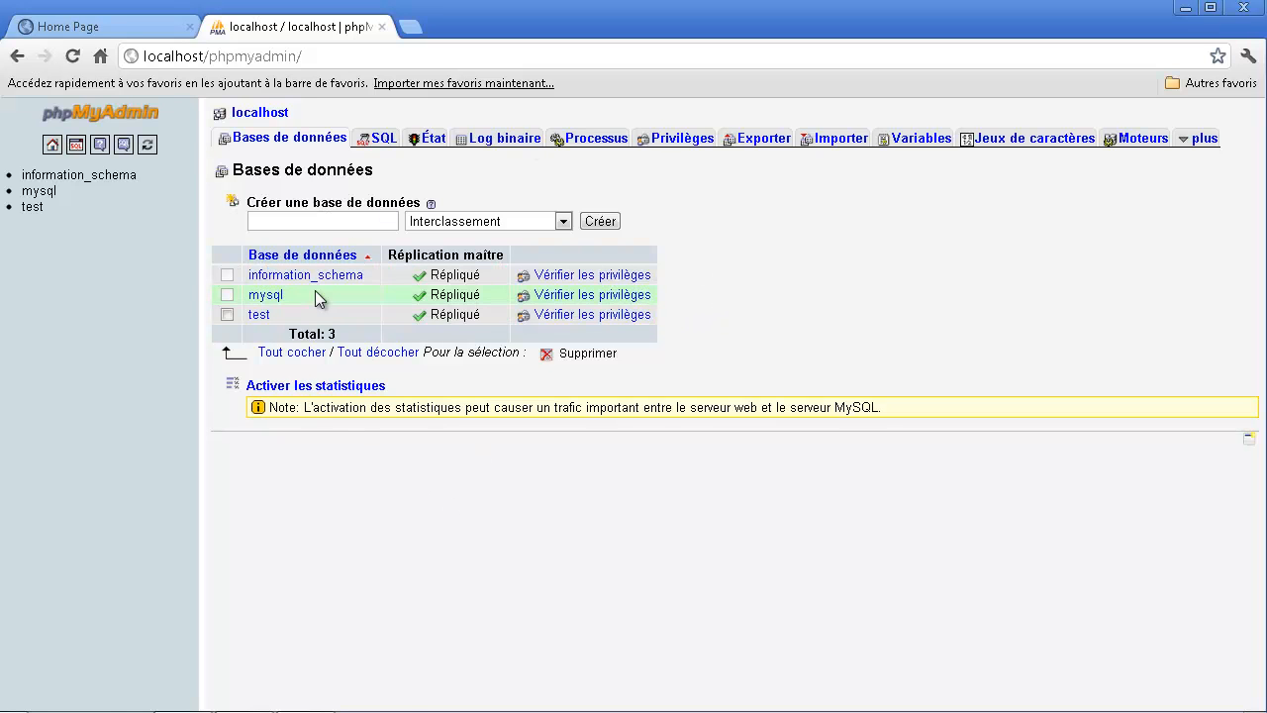
{"action": "left_click", "coordinate": [300, 221]}
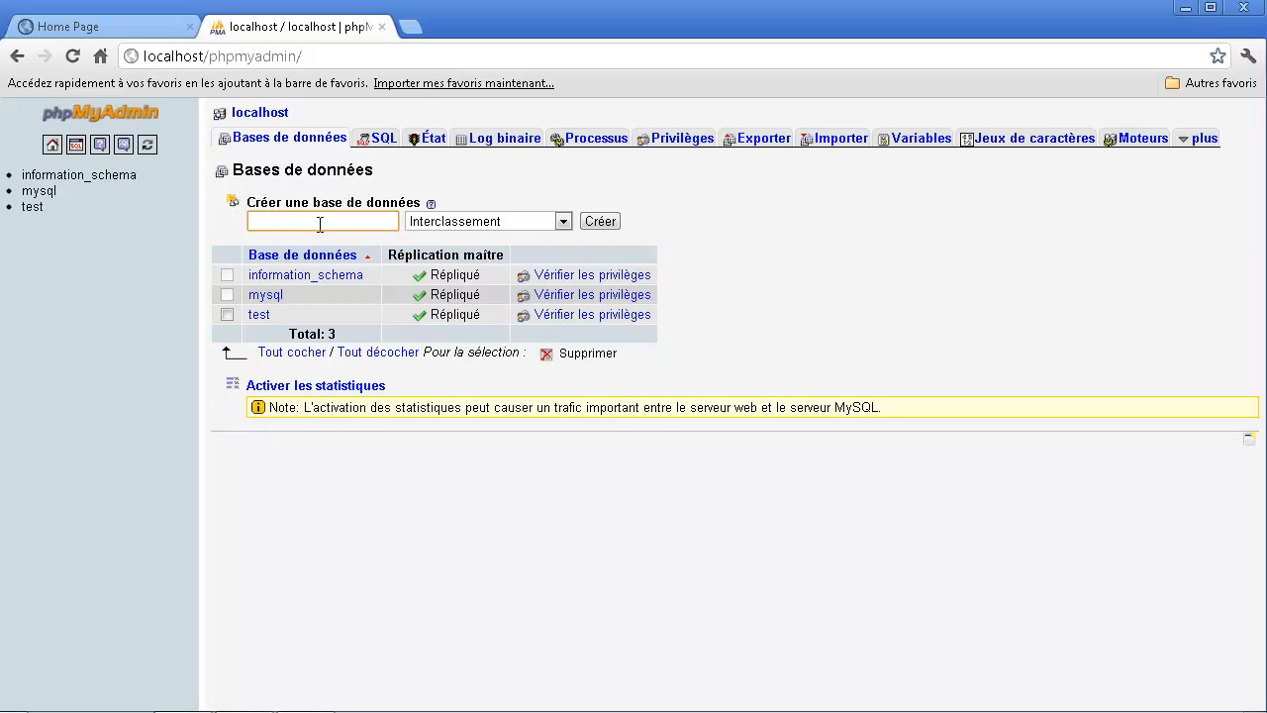
{"action": "type", "text": "formationfacile"}
{"action": "left_click", "coordinate": [601, 221]}
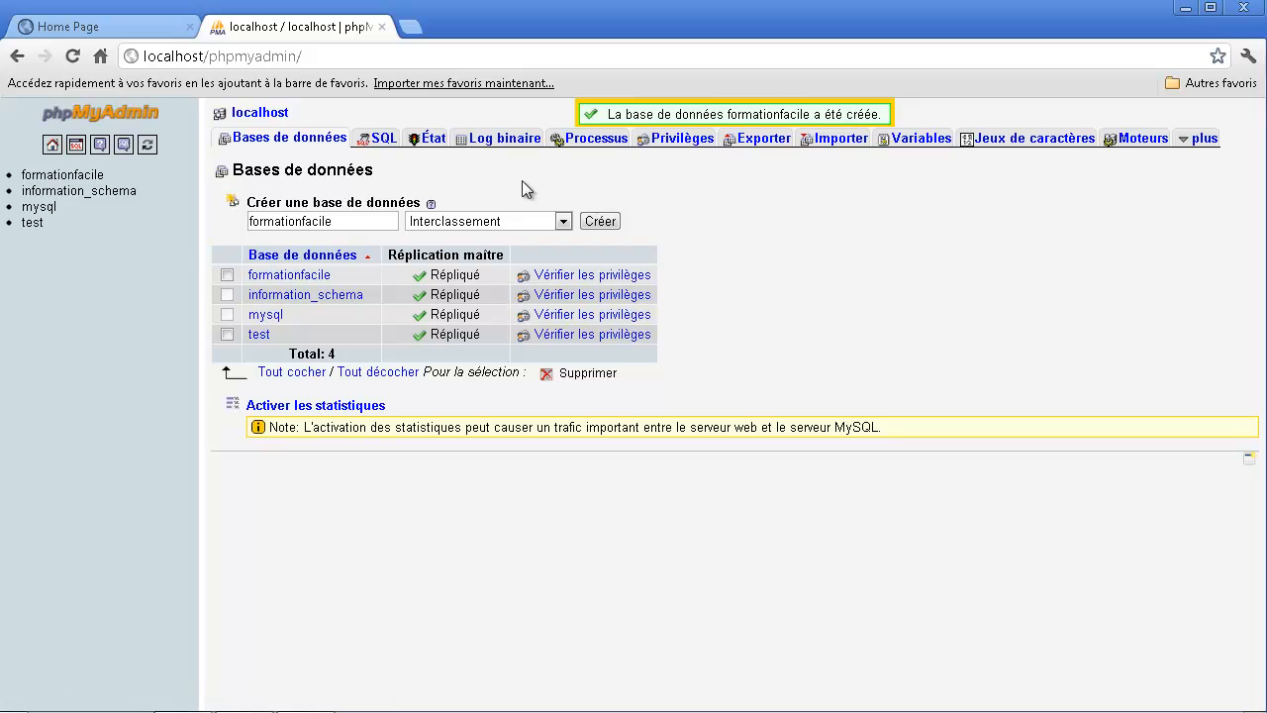
{"action": "left_click_drag", "start_coordinate": [626, 114], "coordinate": [871, 114]}
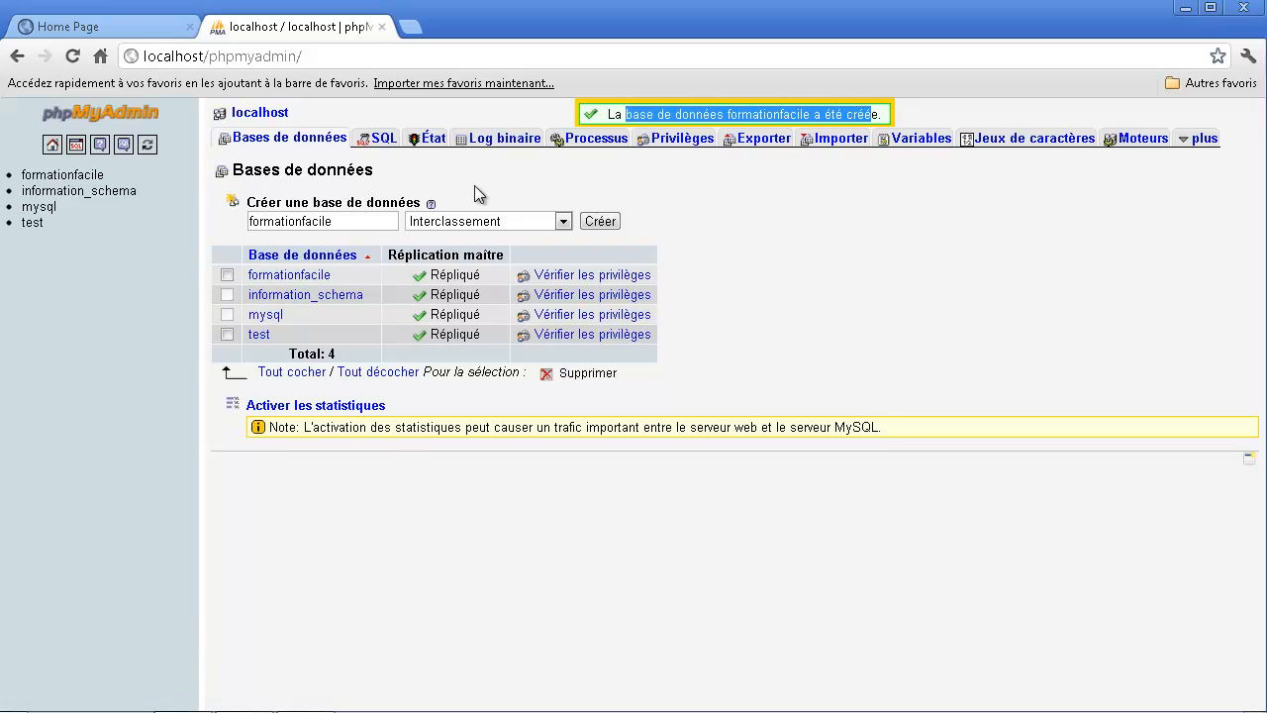
- Open the formationfacile database and fill in a new table named produits with 3 columns
{"action": "left_click", "coordinate": [314, 281]}
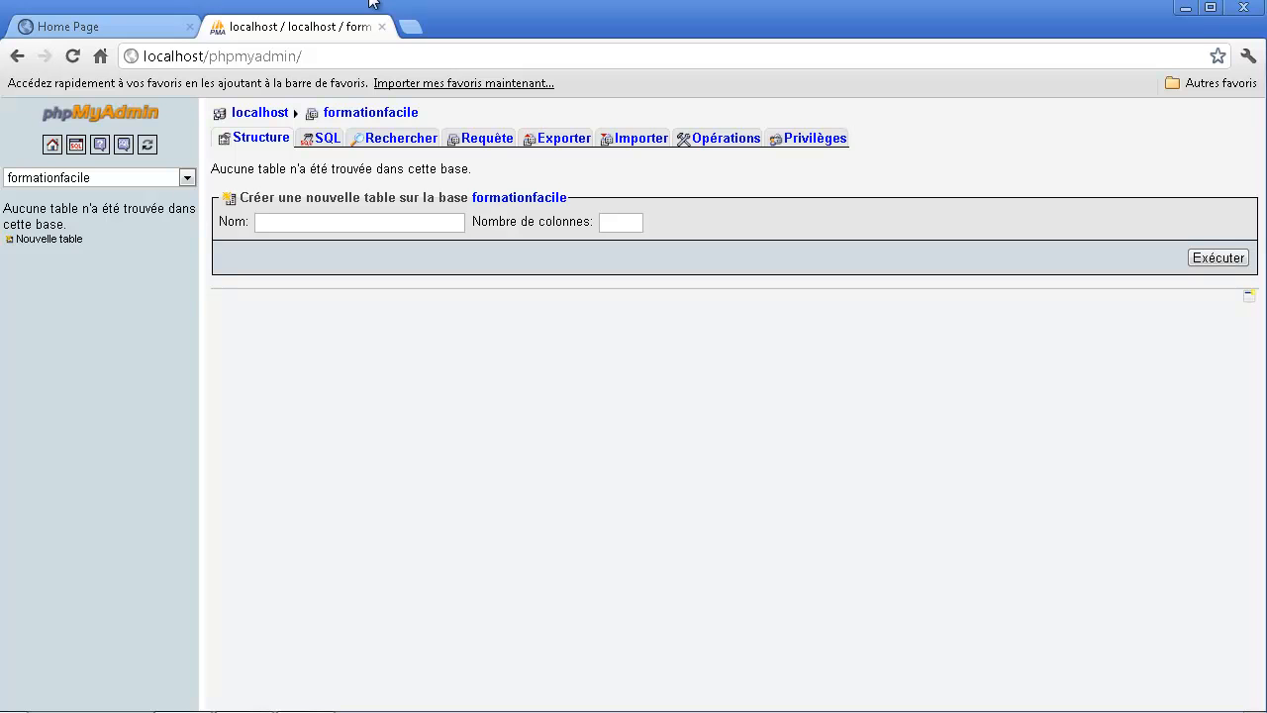
{"action": "left_click", "coordinate": [337, 220]}
{"action": "type", "text": "produits"}
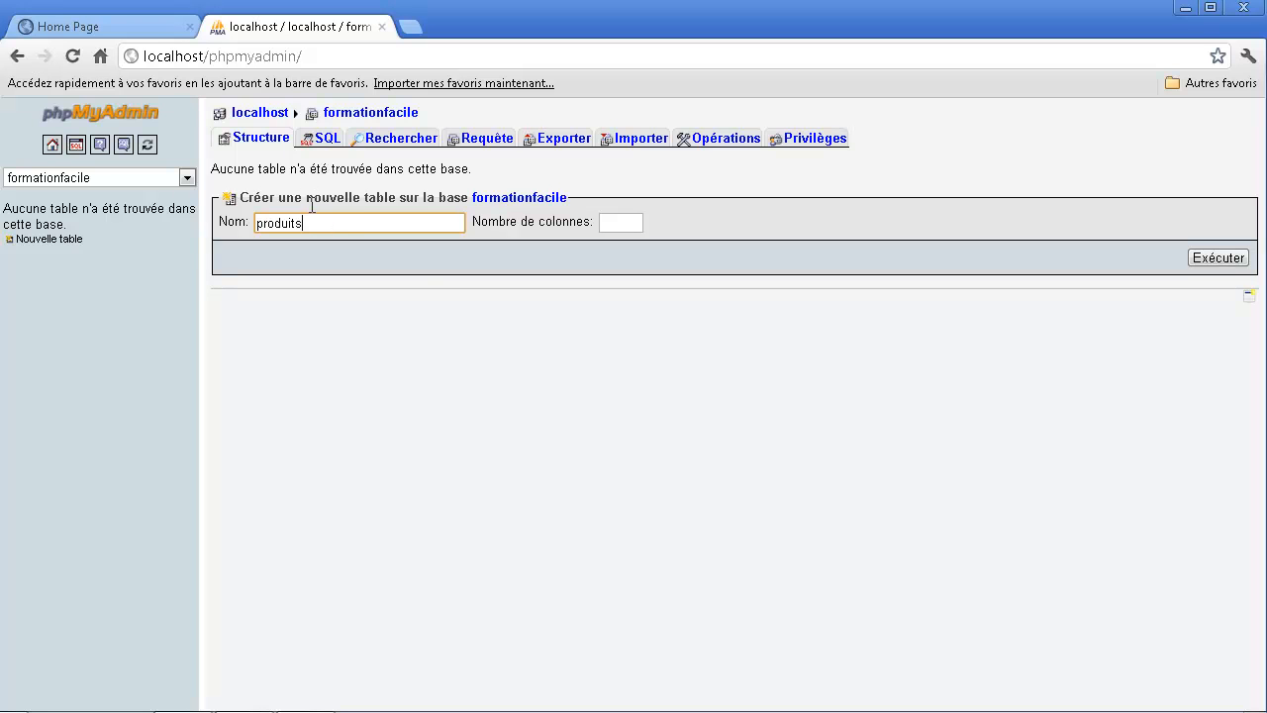
{"action": "double_click", "coordinate": [322, 222]}
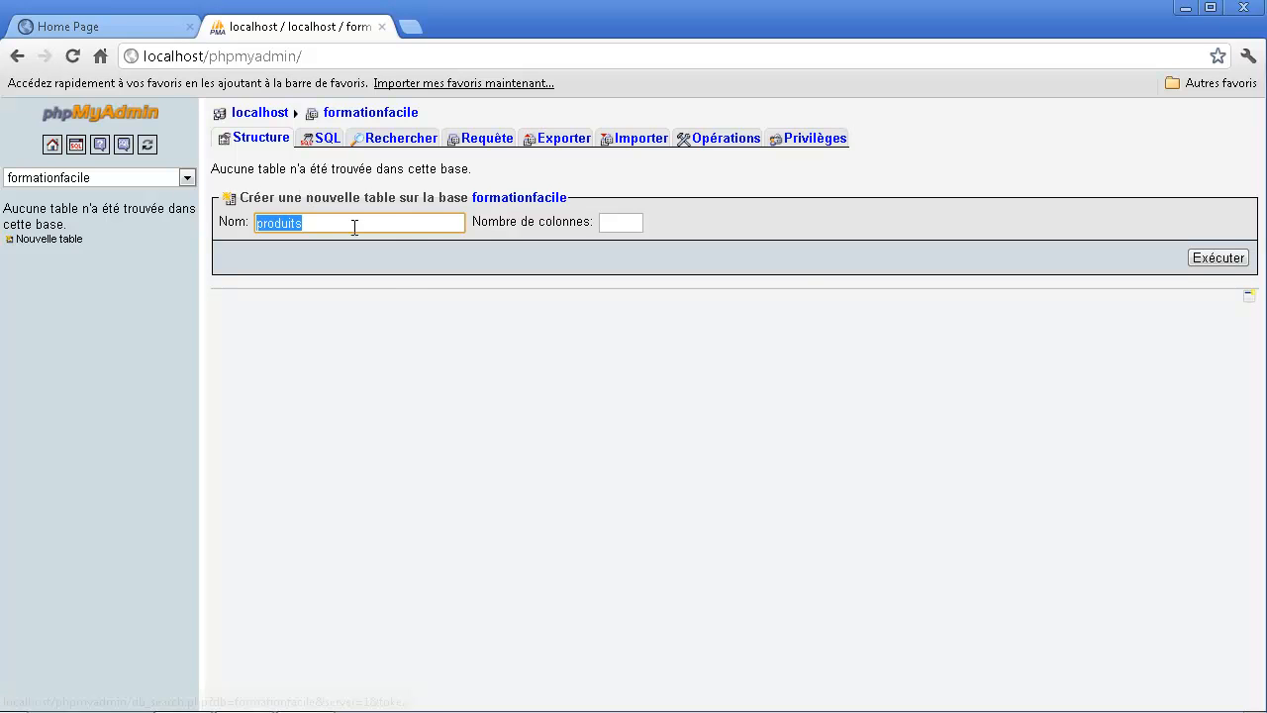
{"action": "key", "text": "Tab"}
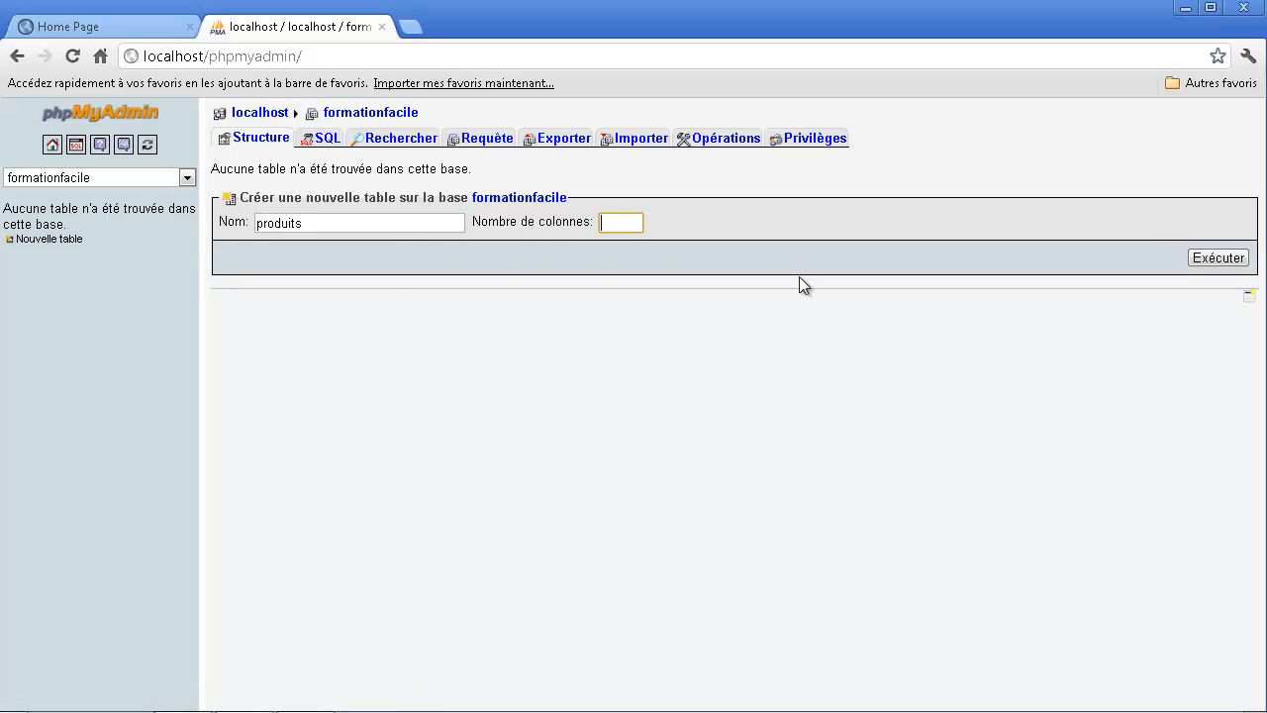
{"action": "type", "text": "3"}
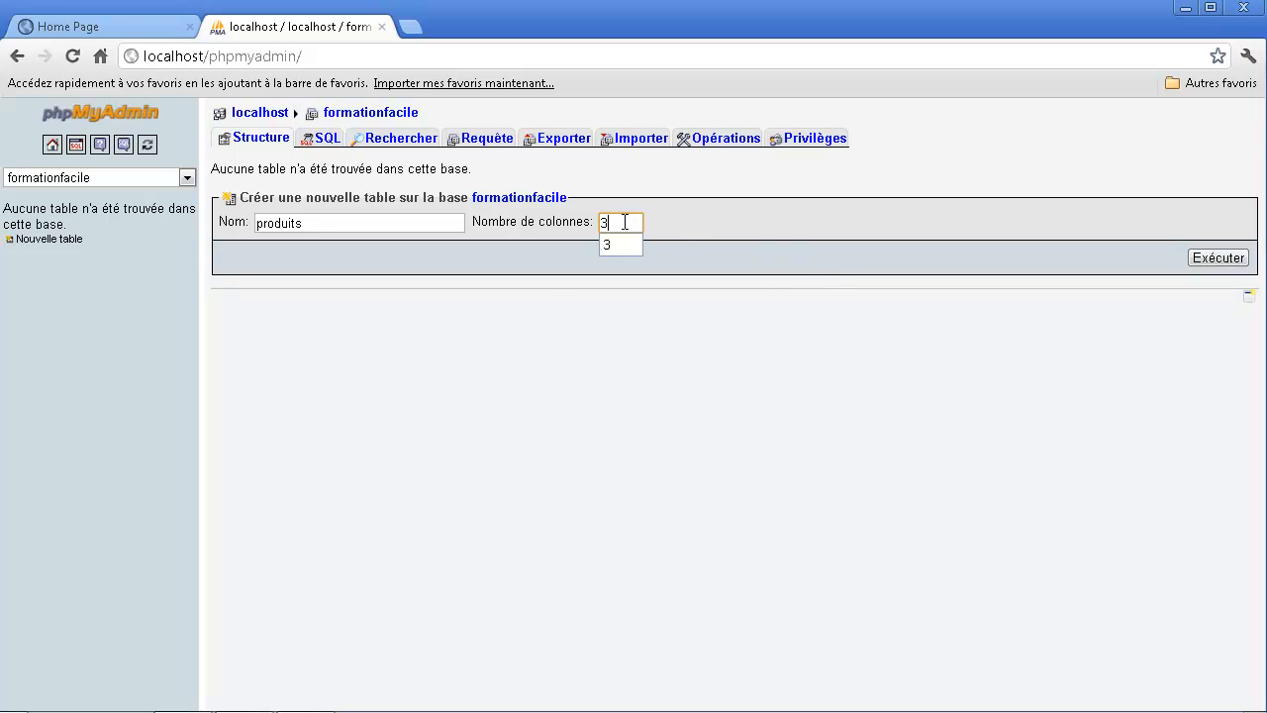
- Set the number of columns of the produits table to 4 and submit the new-table form
{"action": "left_click_drag", "start_coordinate": [632, 227], "coordinate": [539, 275]}
{"action": "left_click", "coordinate": [632, 222]}
{"action": "left_click_drag", "start_coordinate": [615, 222], "coordinate": [584, 220]}
{"action": "type", "text": "4"}
{"action": "left_click_drag", "start_coordinate": [632, 220], "coordinate": [579, 216]}
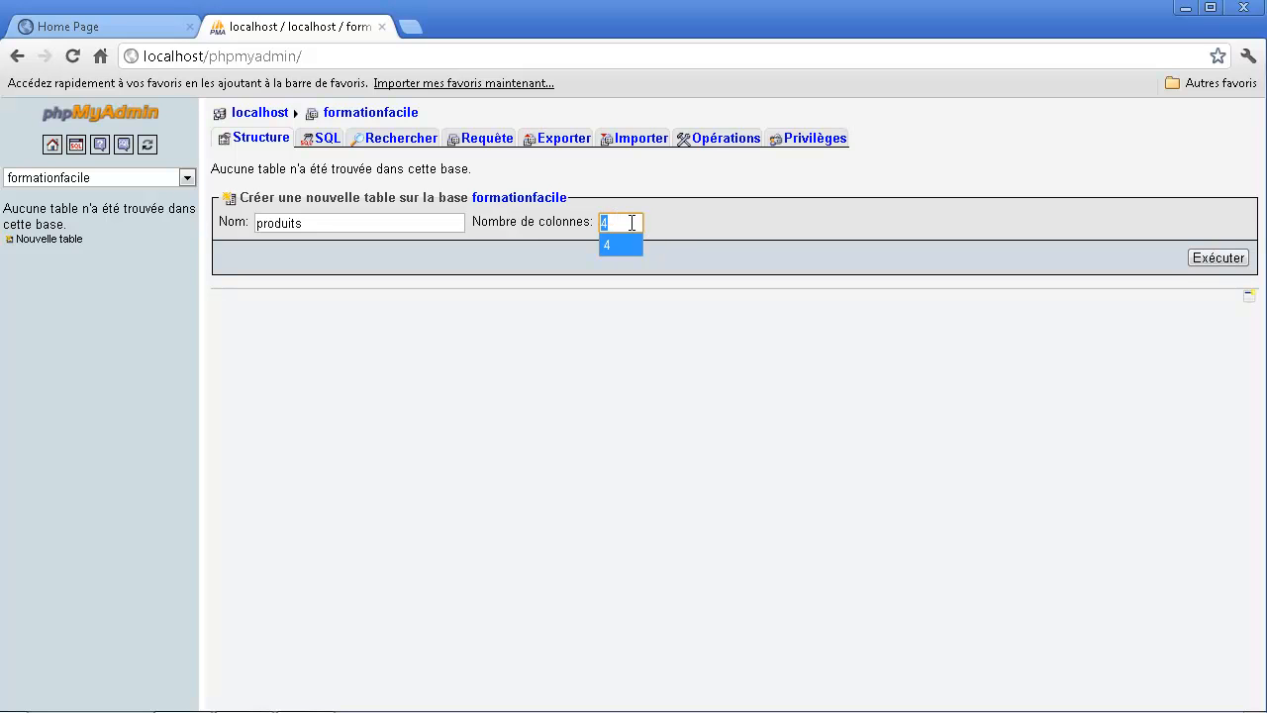
{"action": "double_click", "coordinate": [344, 222]}
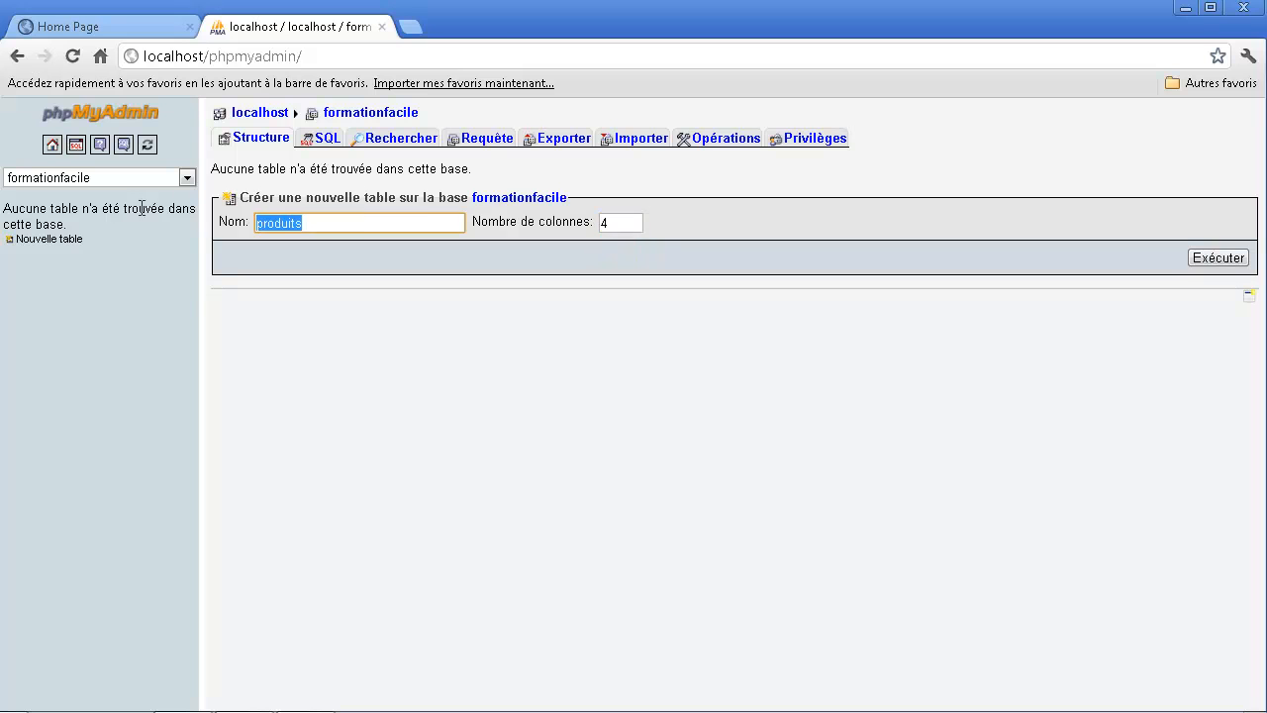
{"action": "double_click", "coordinate": [602, 222]}
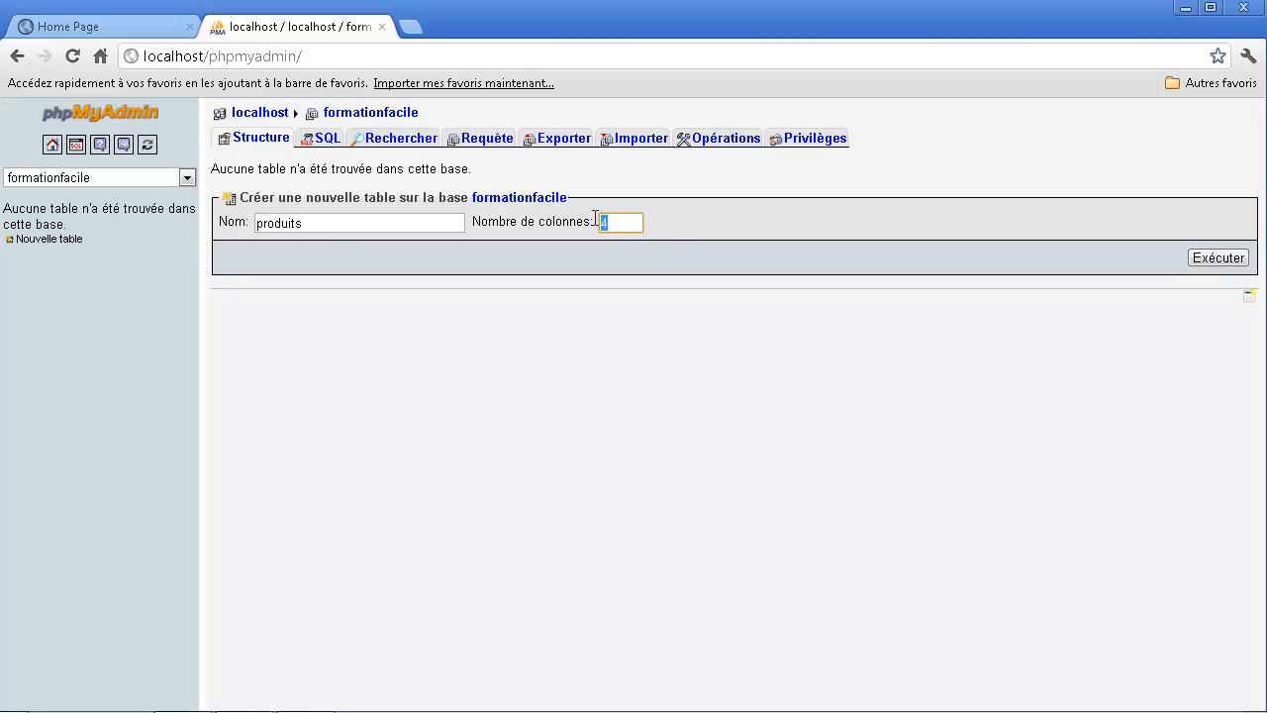
{"action": "left_click", "coordinate": [1214, 262]}
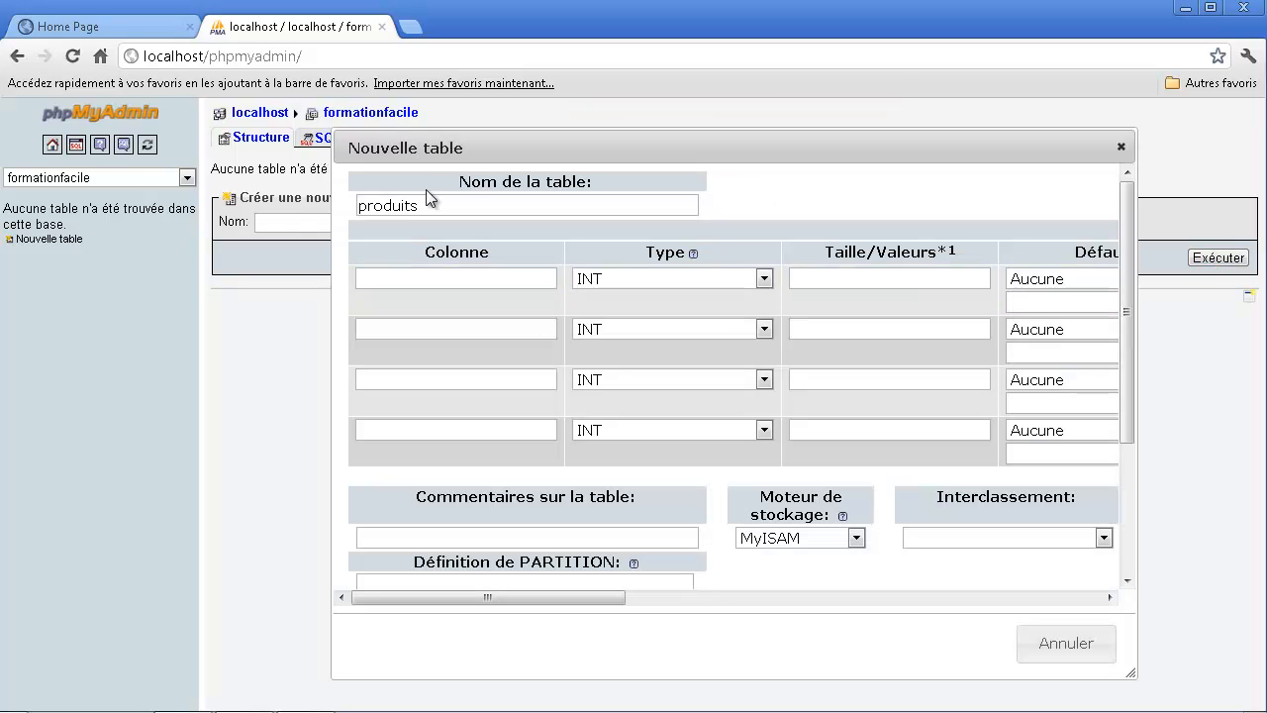
- Reposition the Nouvelle table dialog and enlarge it to fill the page area, then put the cursor in the second column's name
{"action": "left_click_drag", "start_coordinate": [458, 147], "coordinate": [293, 120]}
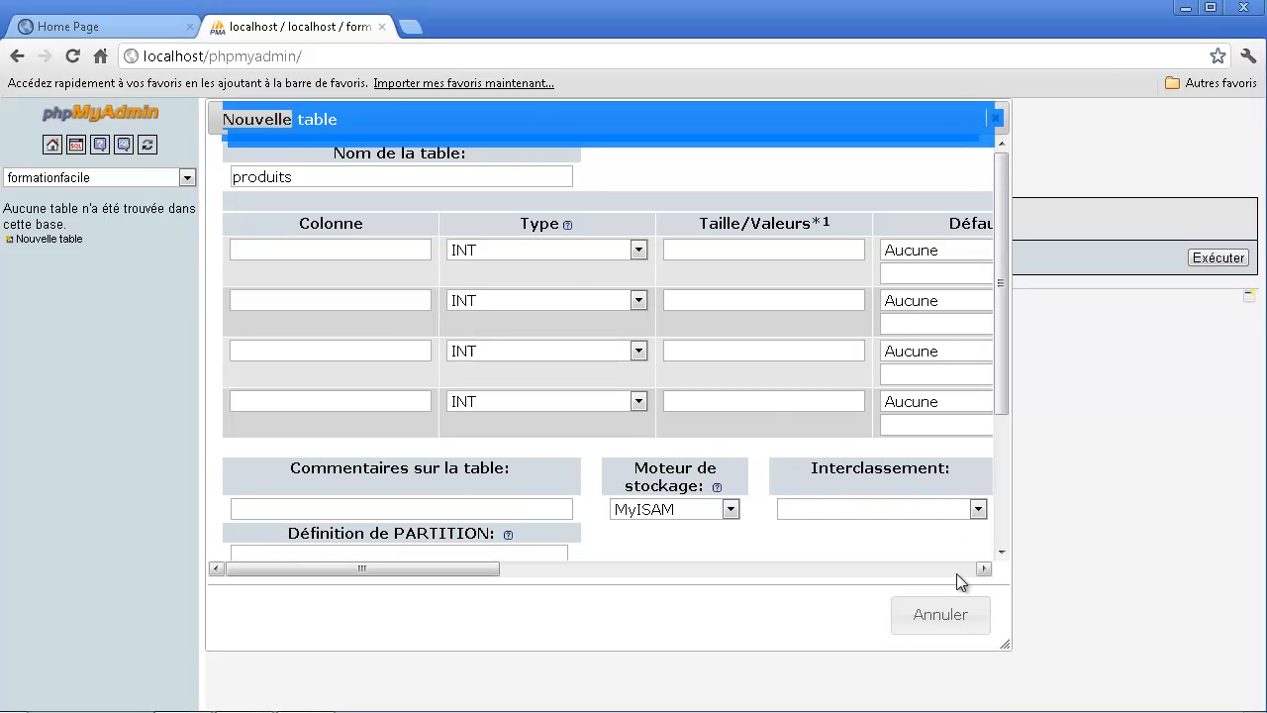
{"action": "left_click_drag", "start_coordinate": [1005, 644], "coordinate": [1253, 694]}
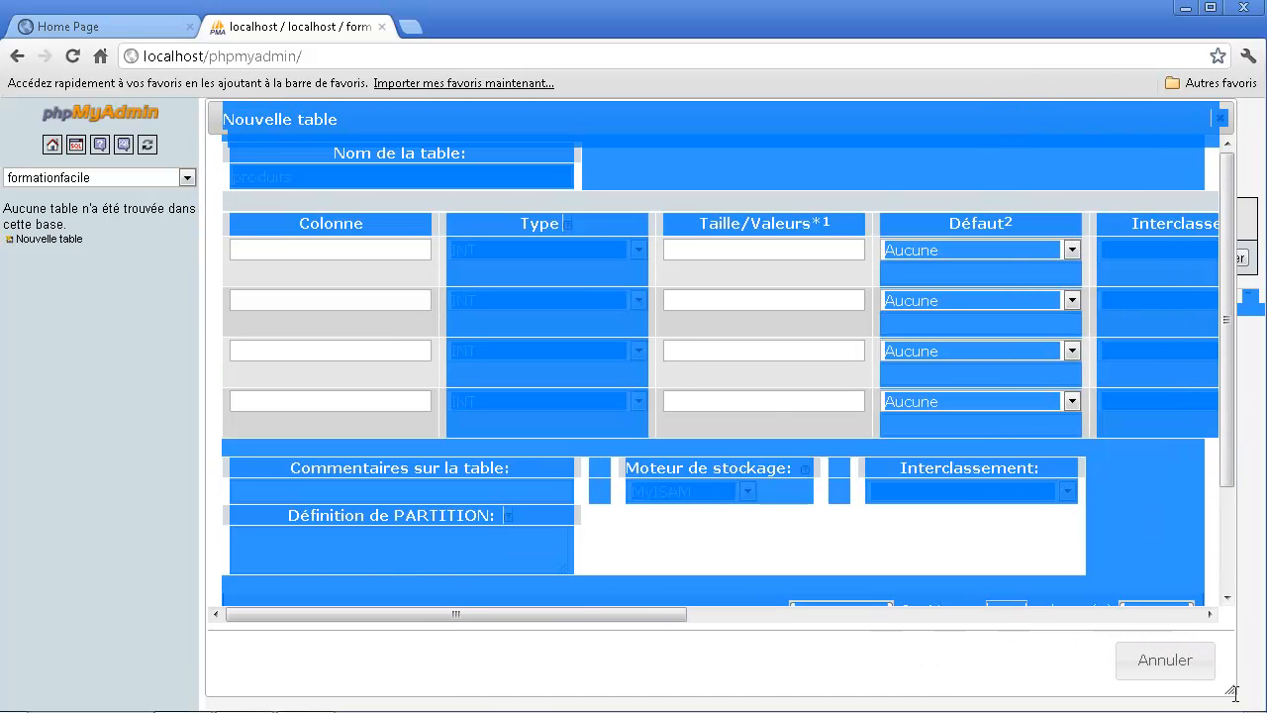
{"action": "left_click", "coordinate": [345, 249]}
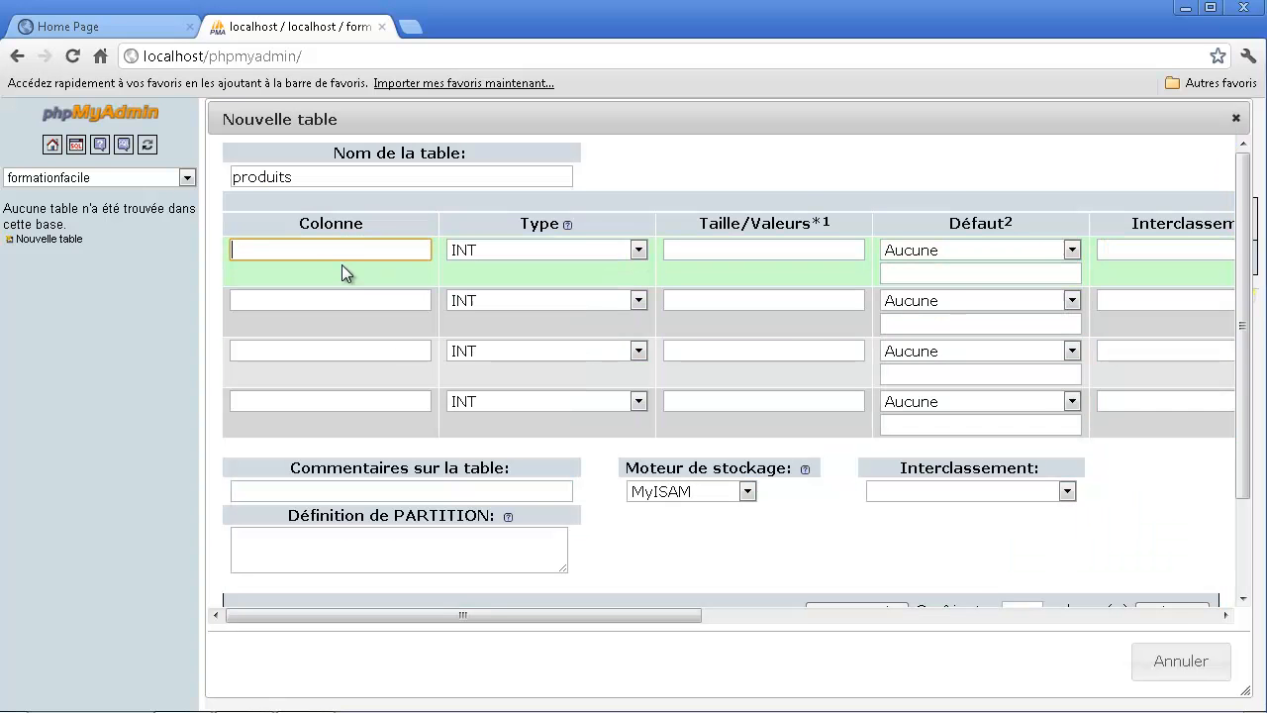
{"action": "left_click", "coordinate": [319, 297]}
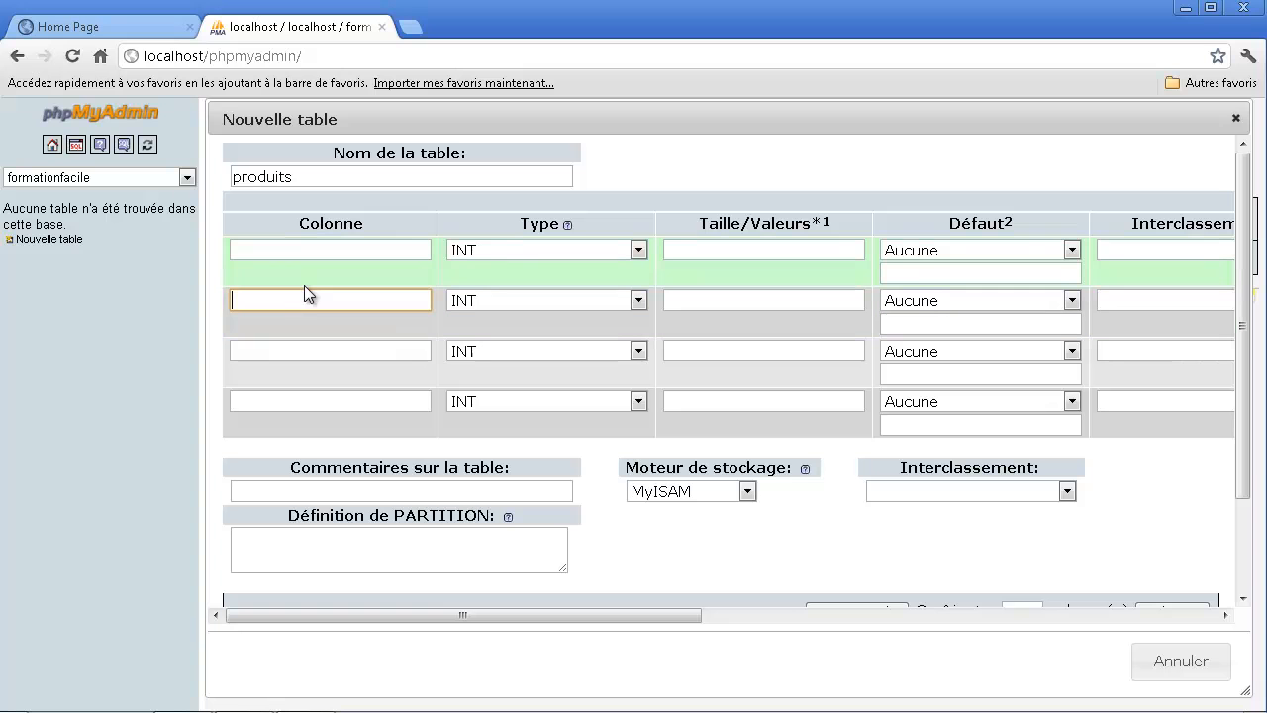
- Name the second, third and fourth columns of the produits table formation, prix and description
{"action": "type", "text": "formation"}
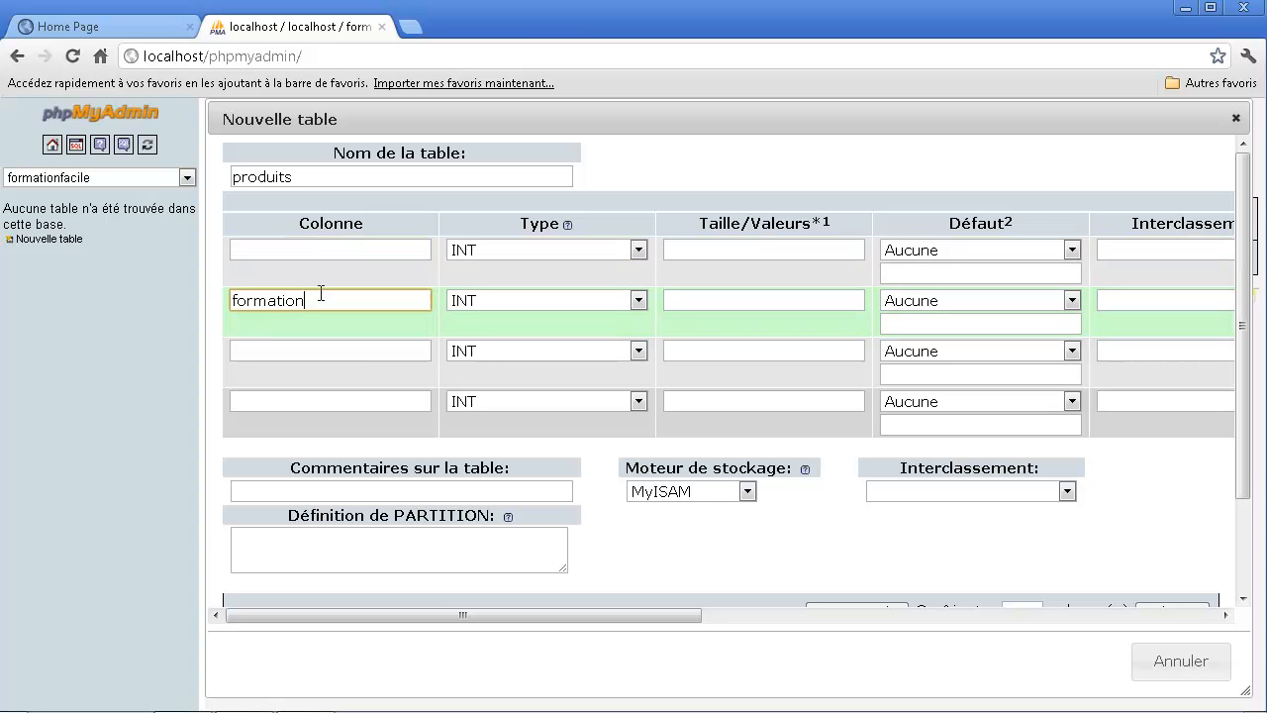
{"action": "left_click_drag", "start_coordinate": [320, 291], "coordinate": [199, 327]}
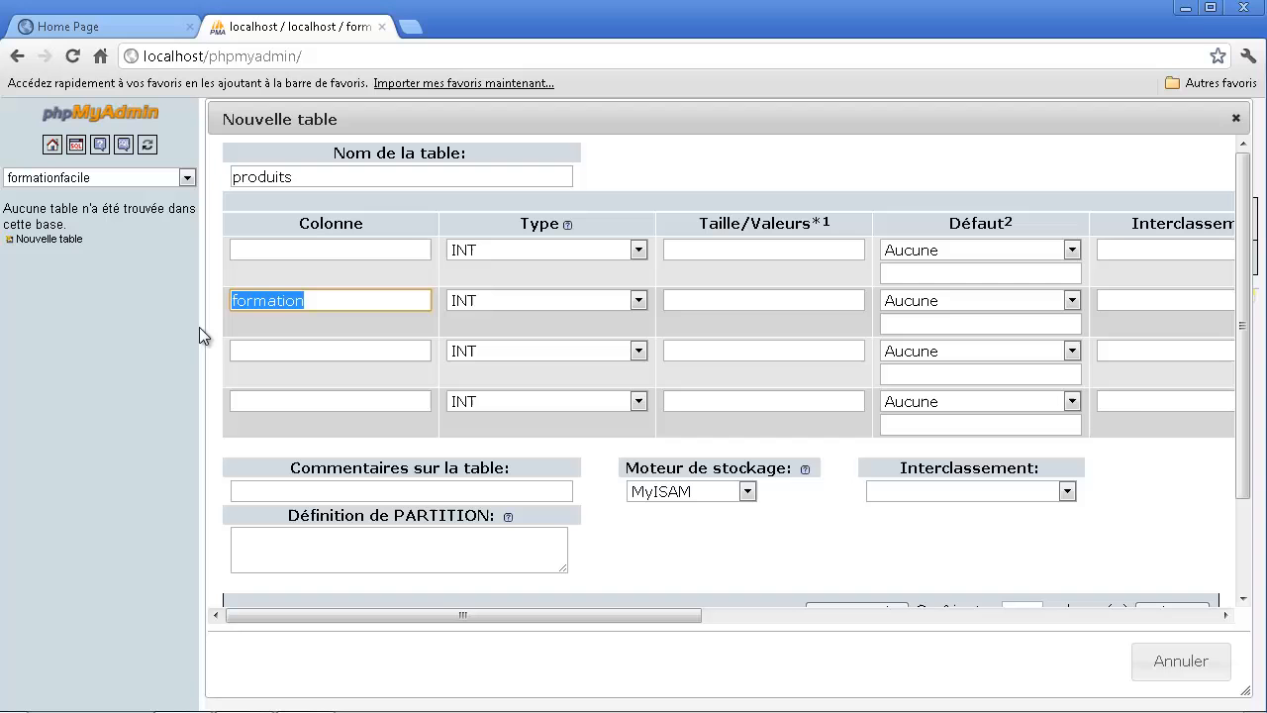
{"action": "left_click", "coordinate": [248, 352]}
{"action": "type", "text": "prix"}
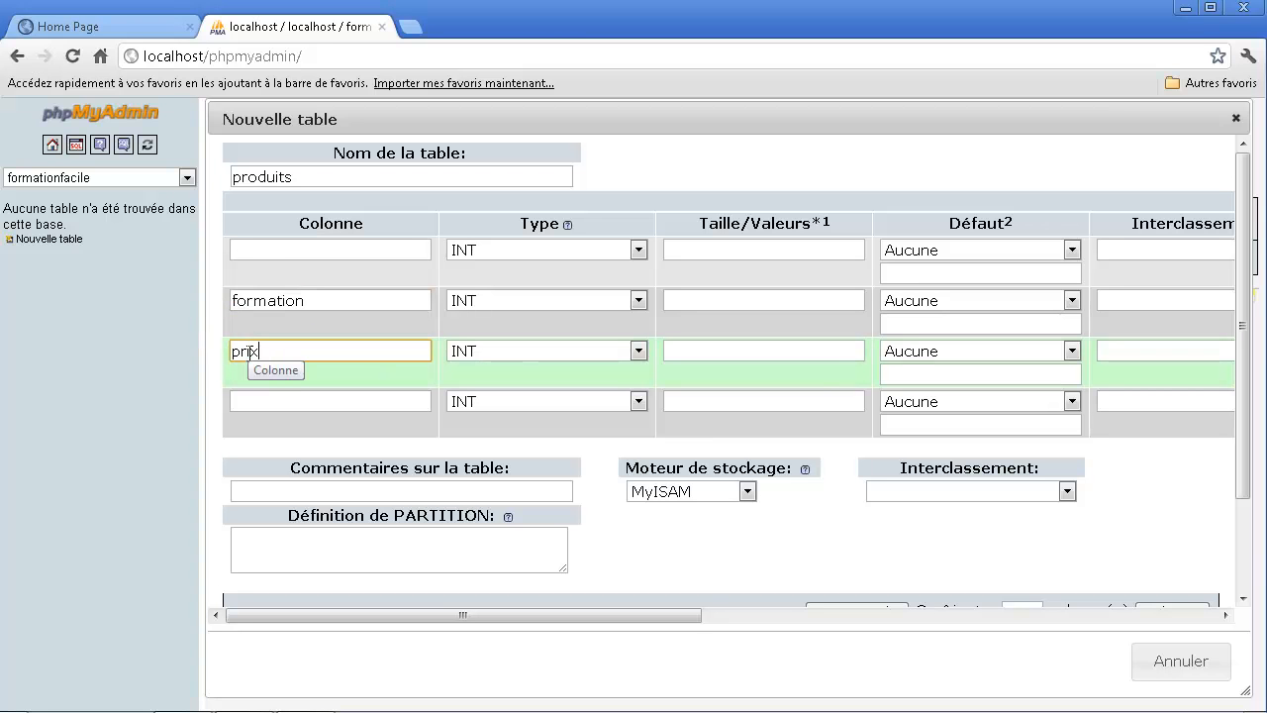
{"action": "left_click", "coordinate": [241, 400]}
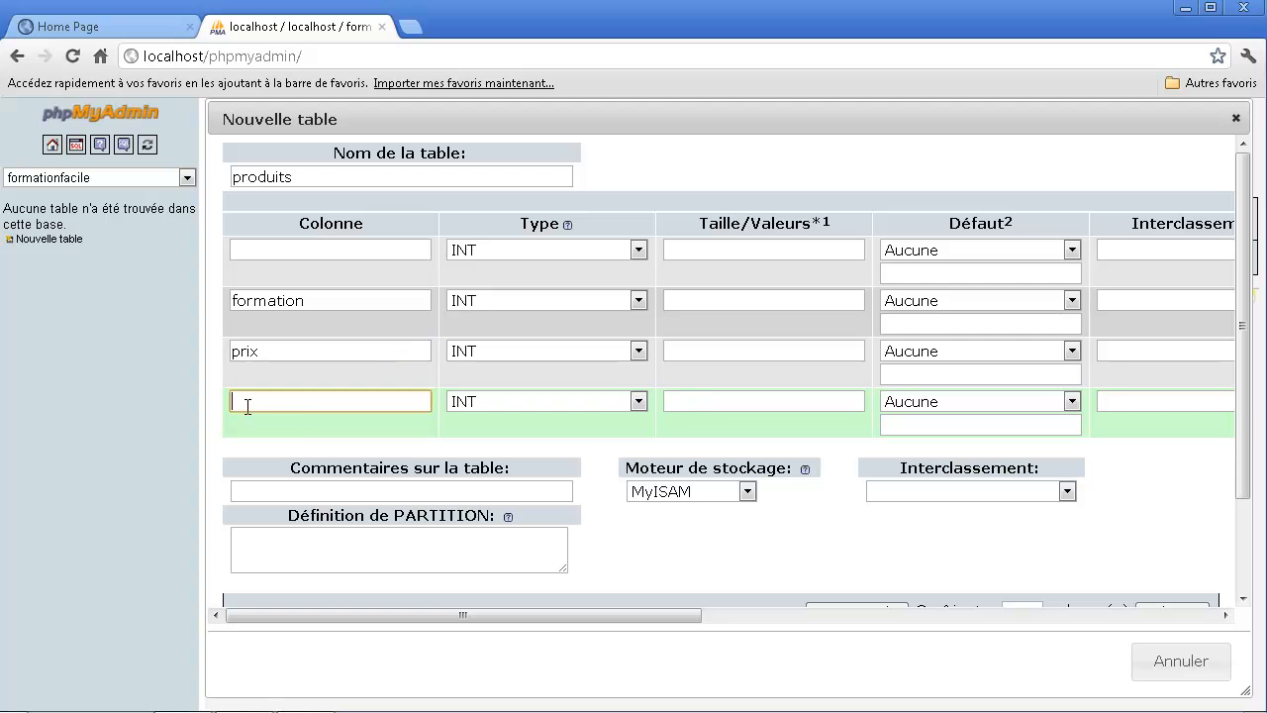
{"action": "type", "text": "description"}
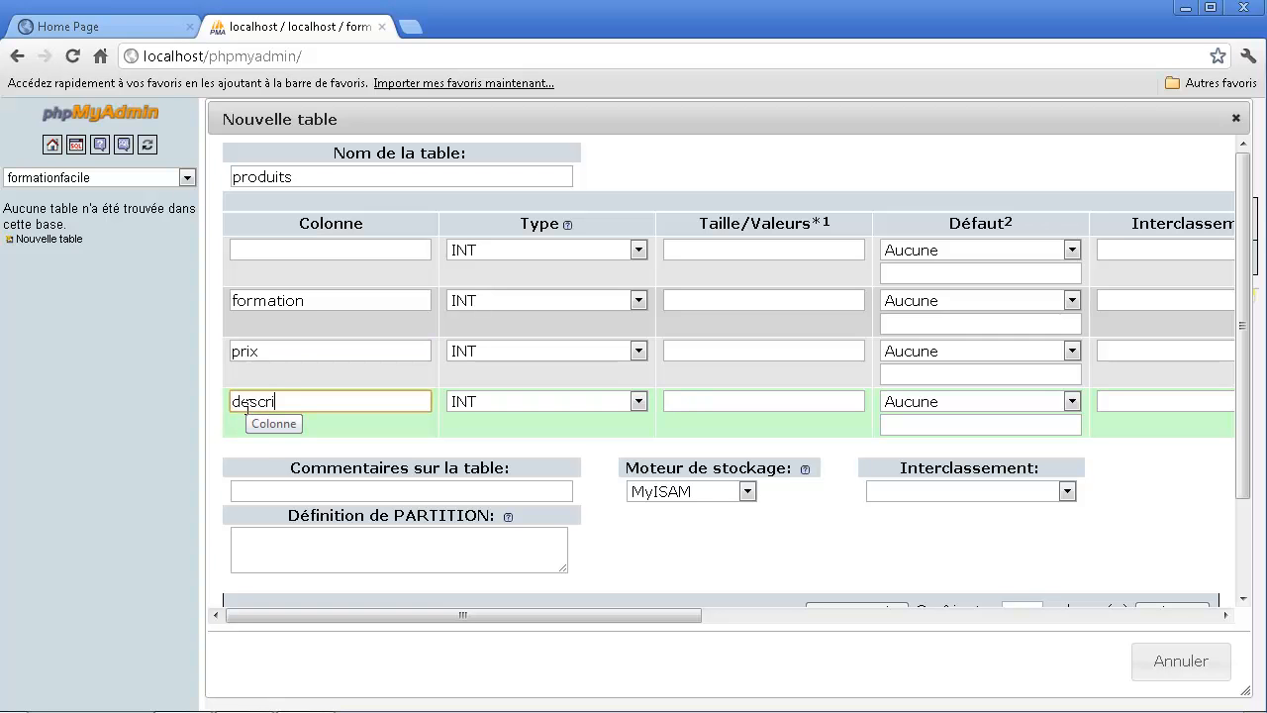
- Name the first column of the produits table id
{"action": "left_click", "coordinate": [340, 251]}
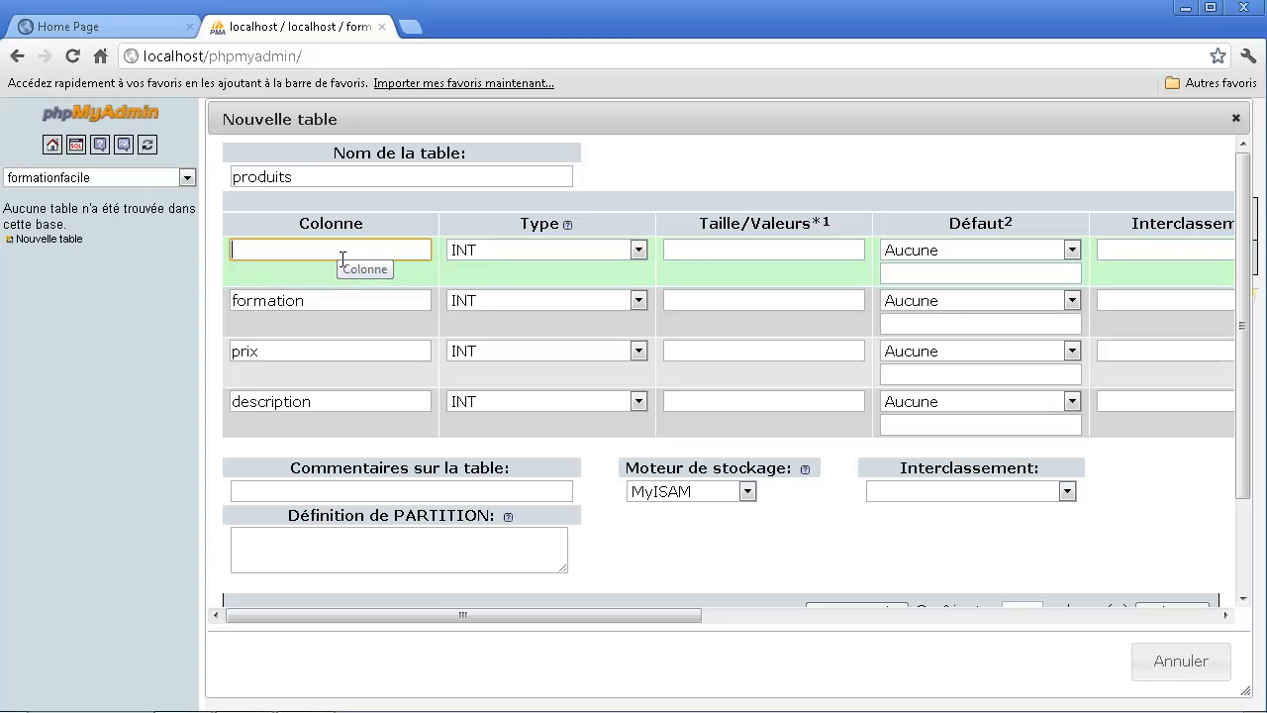
{"action": "type", "text": "id"}
{"action": "left_click_drag", "start_coordinate": [309, 250], "coordinate": [145, 239]}
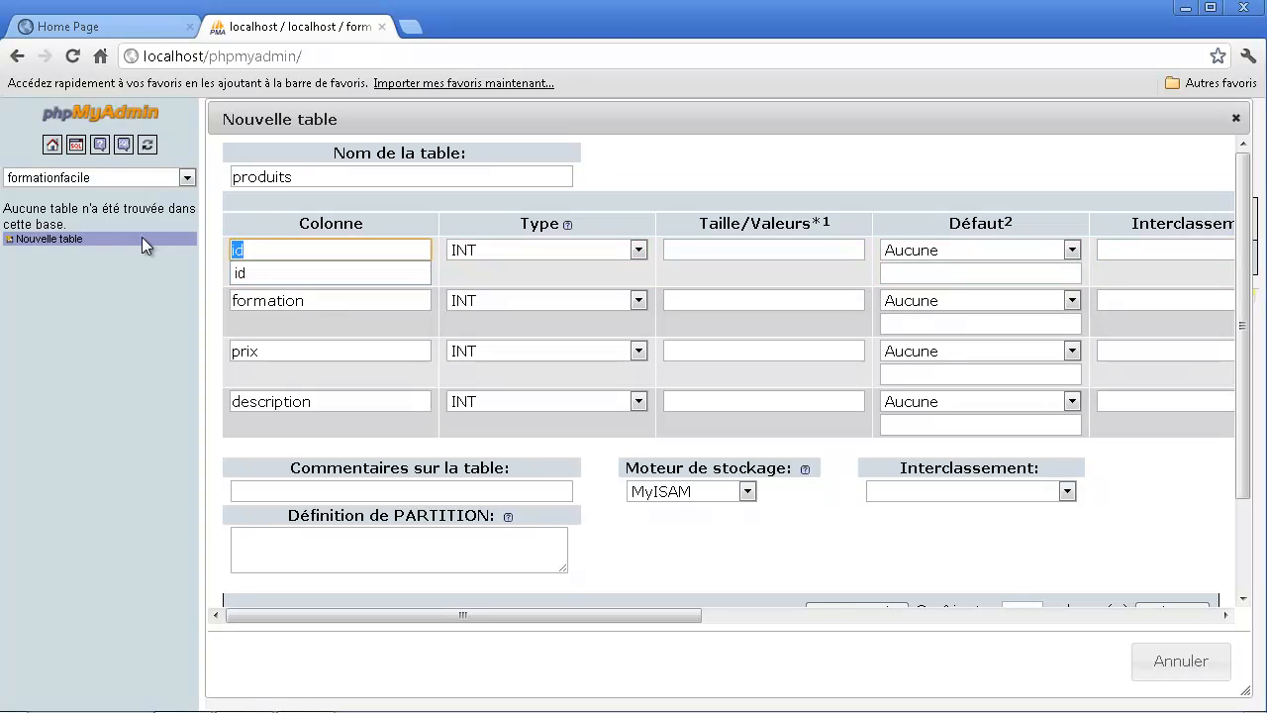
{"action": "left_click", "coordinate": [290, 247]}
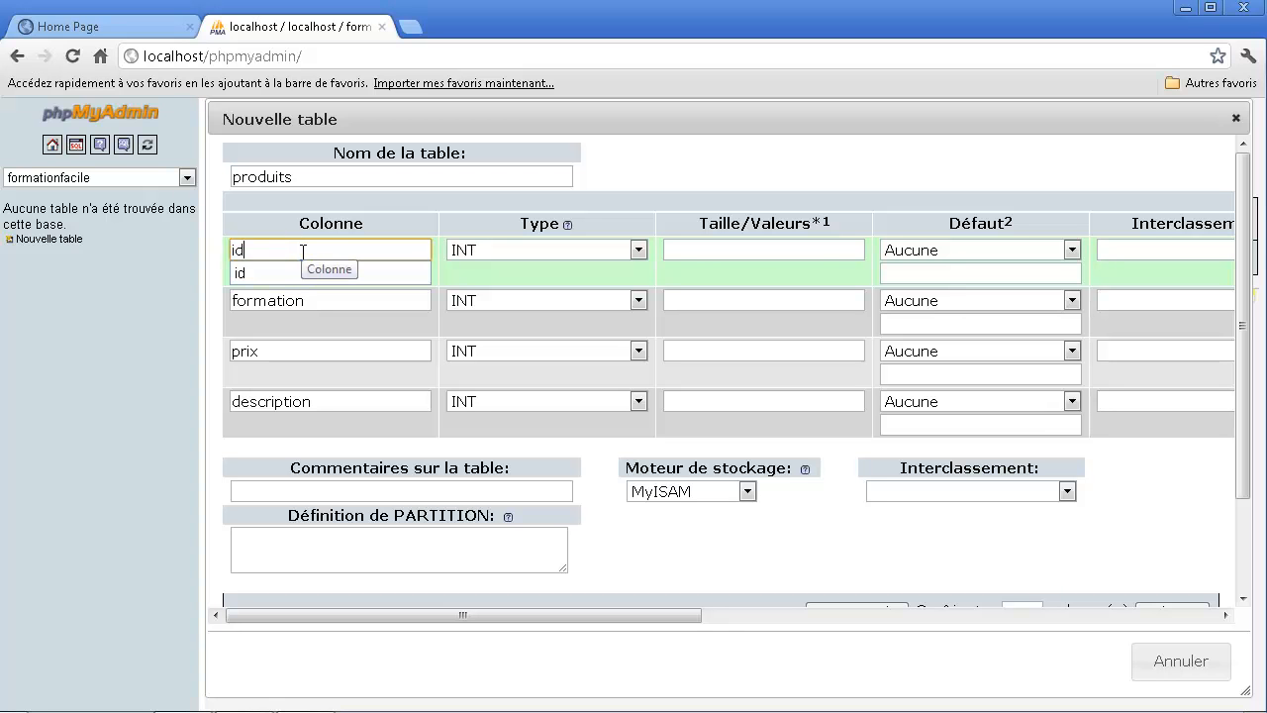
{"action": "left_click", "coordinate": [317, 301]}
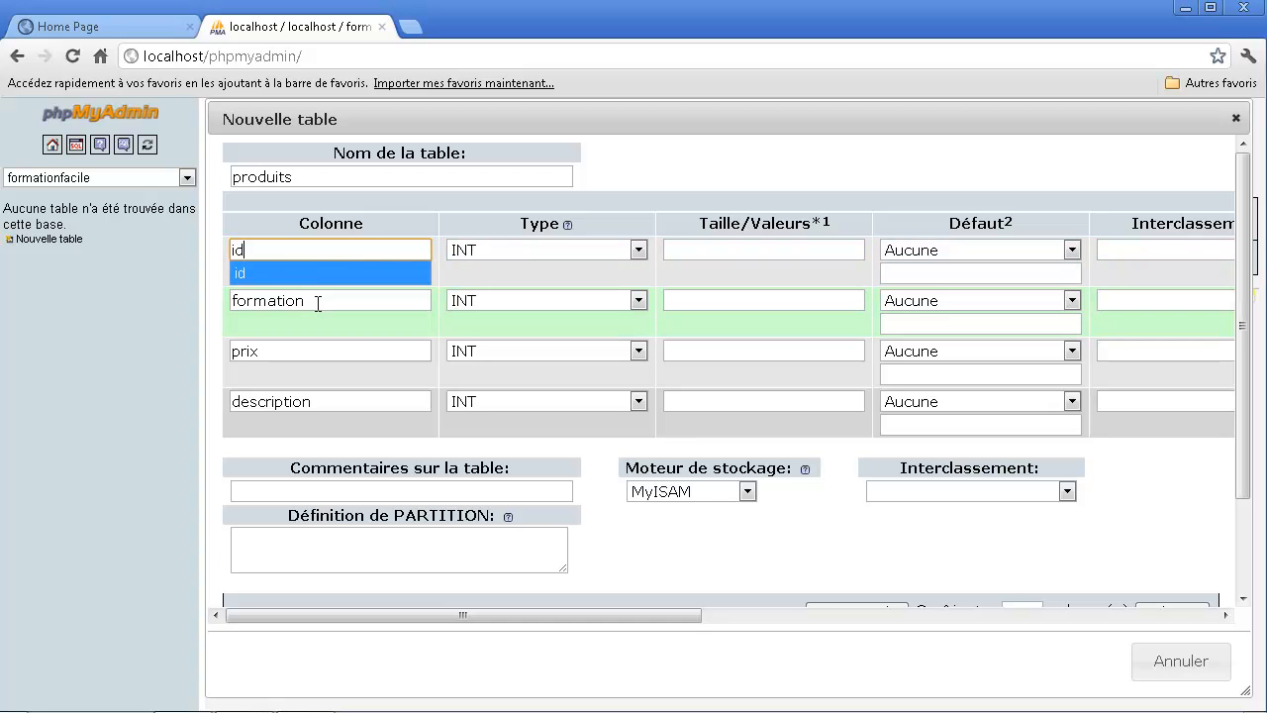
{"action": "double_click", "coordinate": [283, 250]}
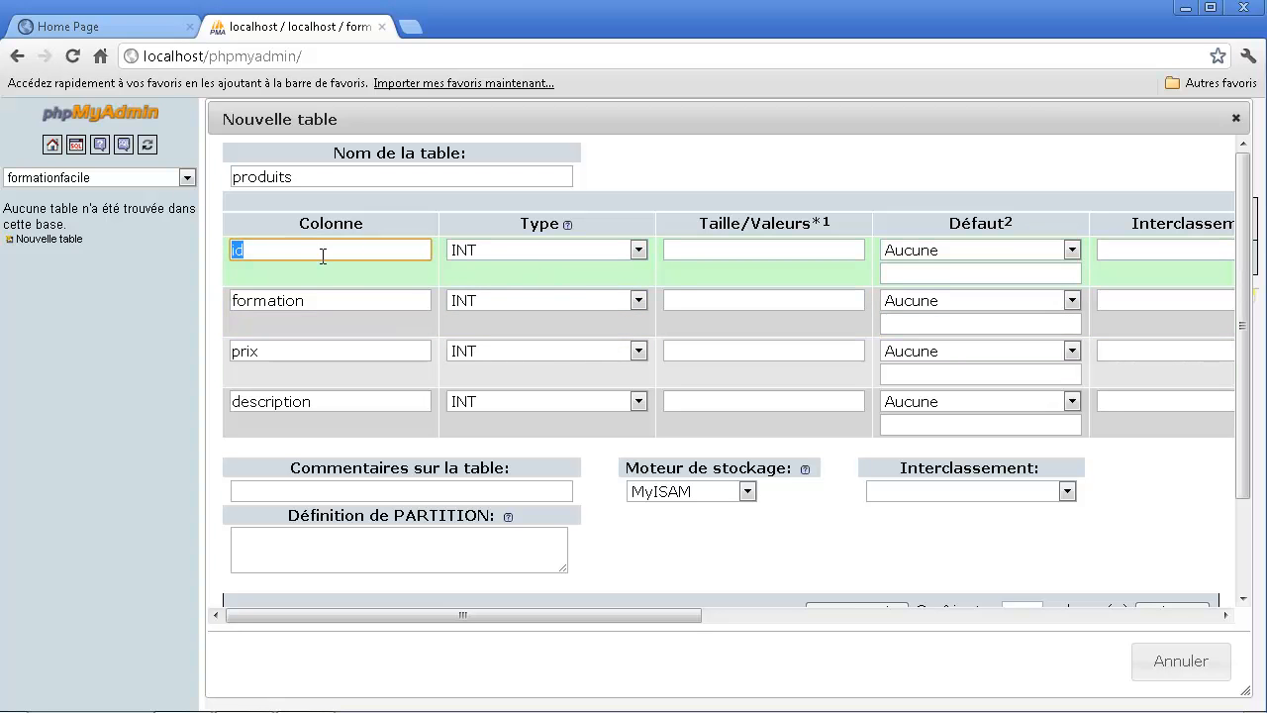
- Keep the id column's type as INT, set its index to PRIMARY and enable auto-increment (A_I) for it
{"action": "left_click", "coordinate": [465, 257]}
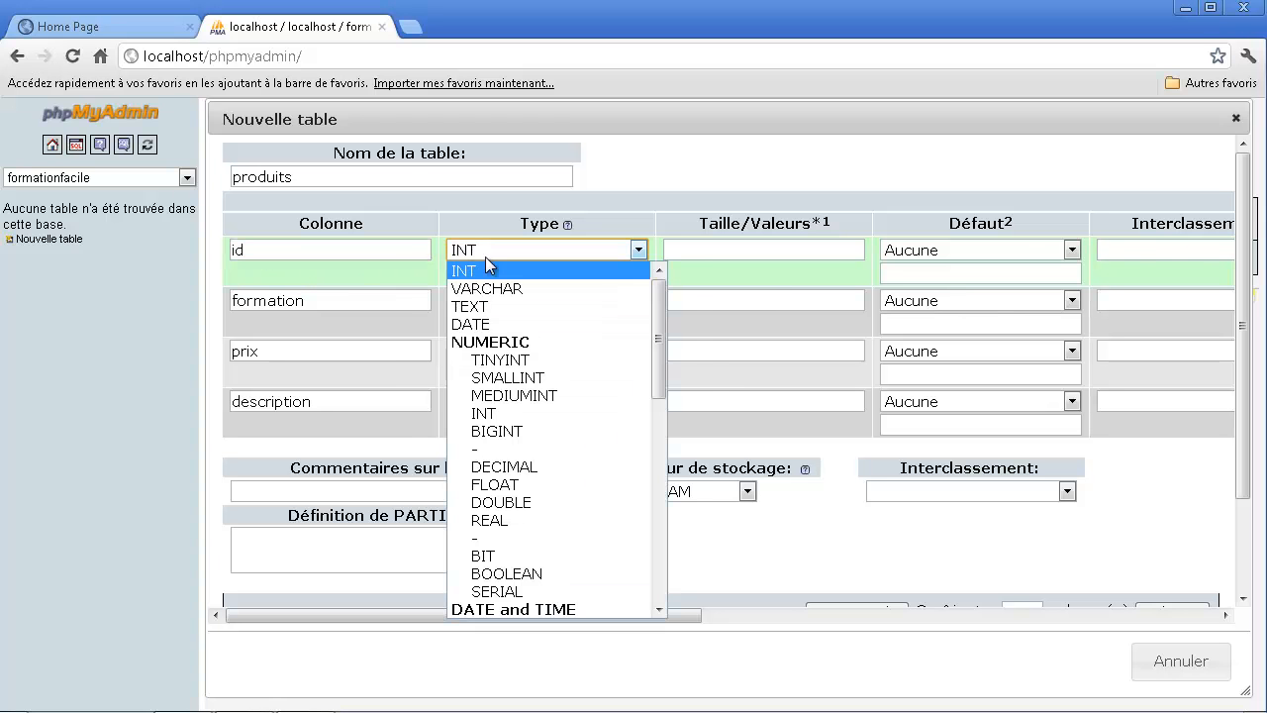
{"action": "left_click", "coordinate": [486, 254]}
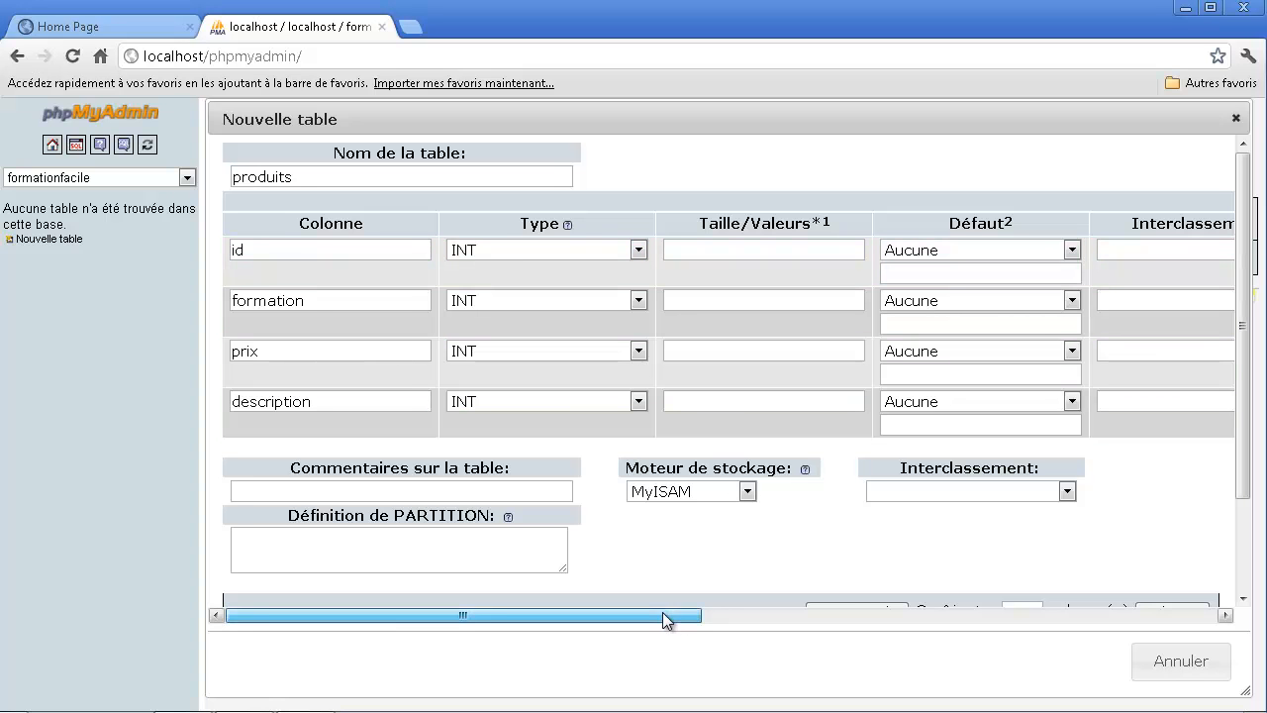
{"action": "left_click_drag", "start_coordinate": [667, 617], "coordinate": [994, 552]}
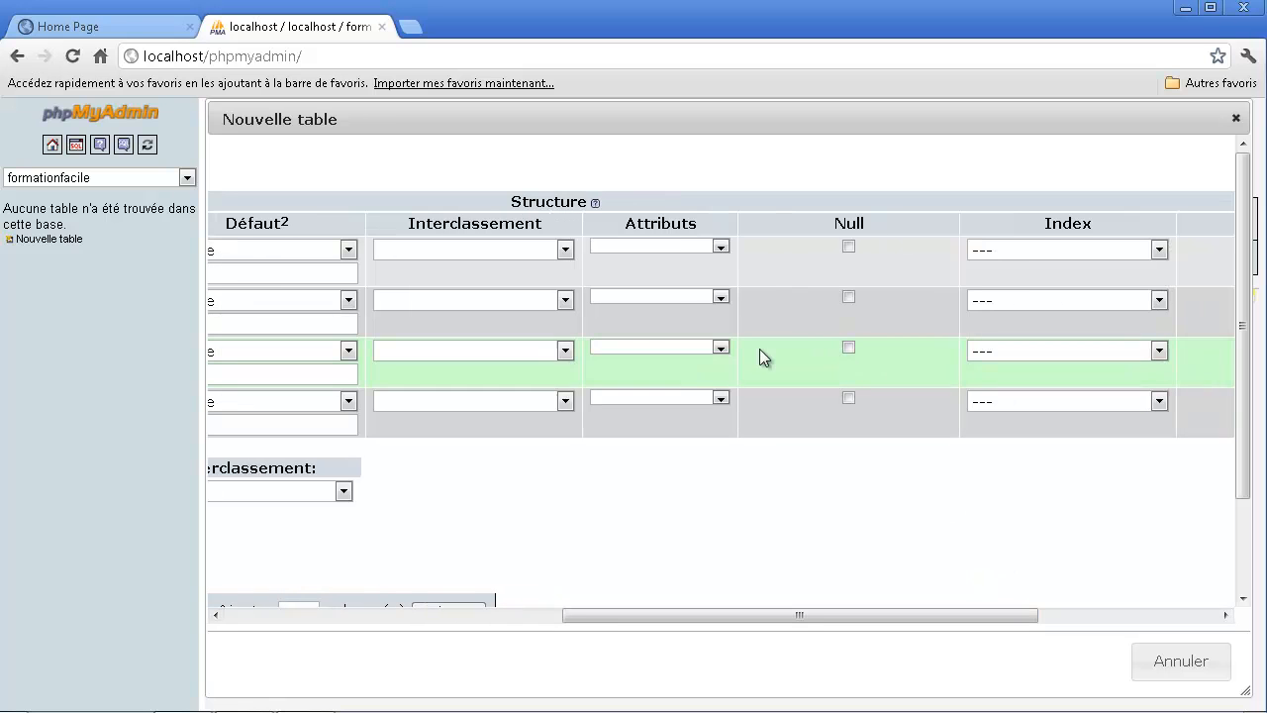
{"action": "left_click", "coordinate": [1016, 257]}
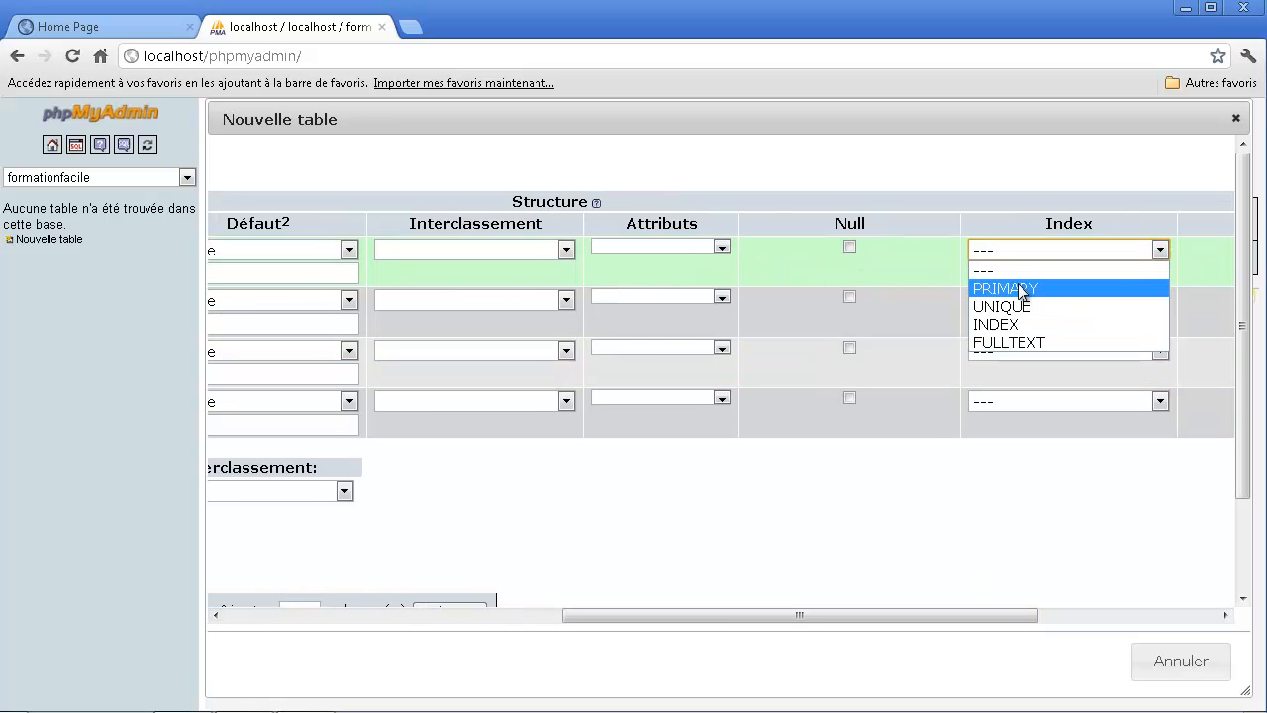
{"action": "left_click", "coordinate": [1021, 288]}
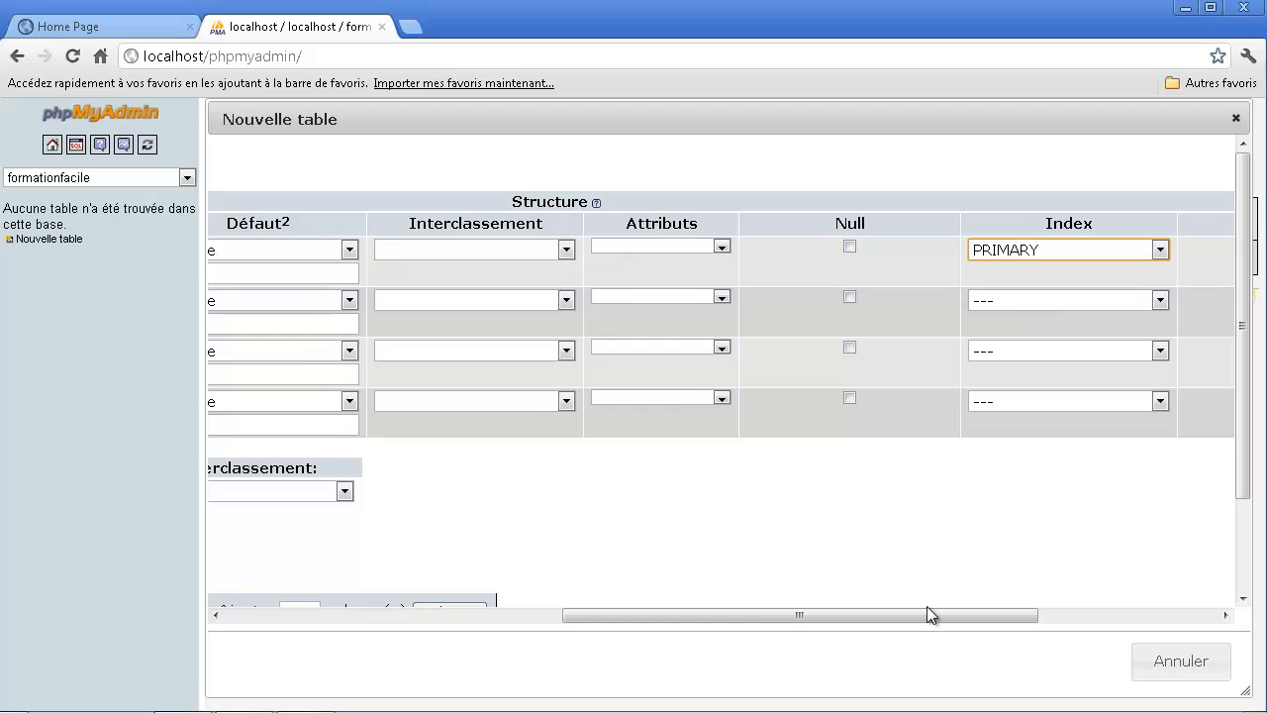
{"action": "left_click_drag", "start_coordinate": [968, 615], "coordinate": [1136, 616]}
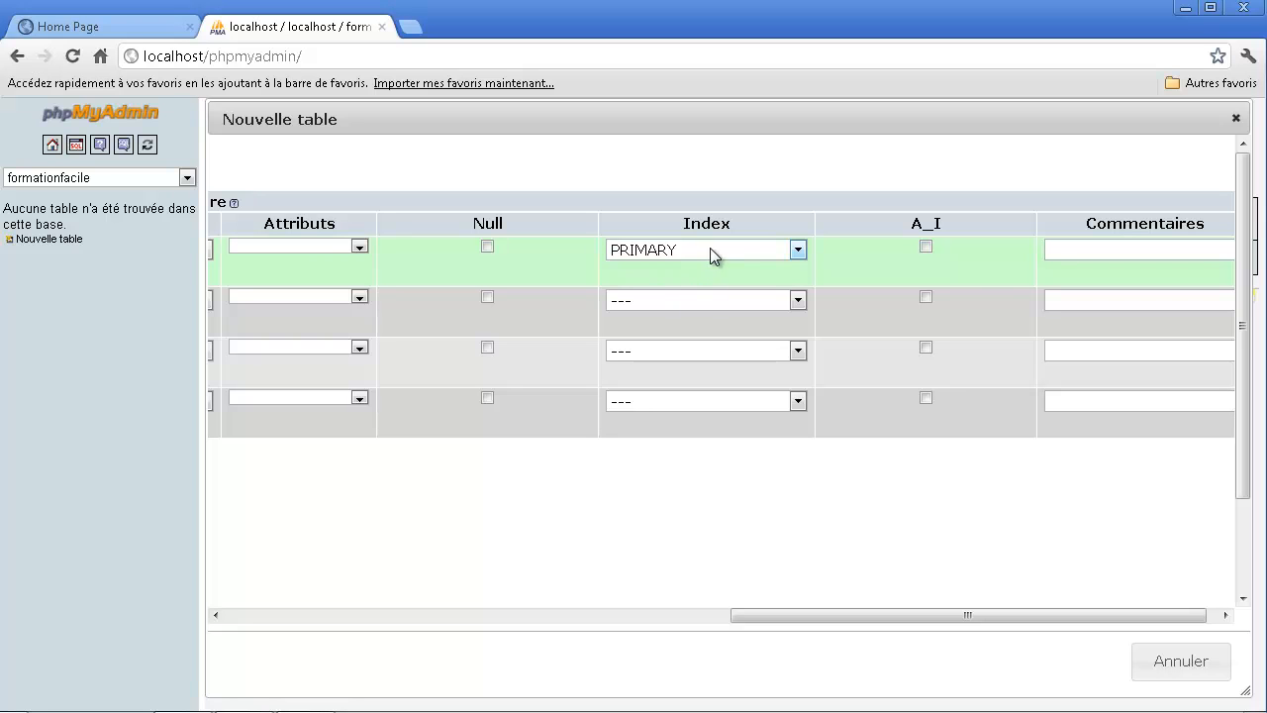
{"action": "left_click", "coordinate": [927, 246]}
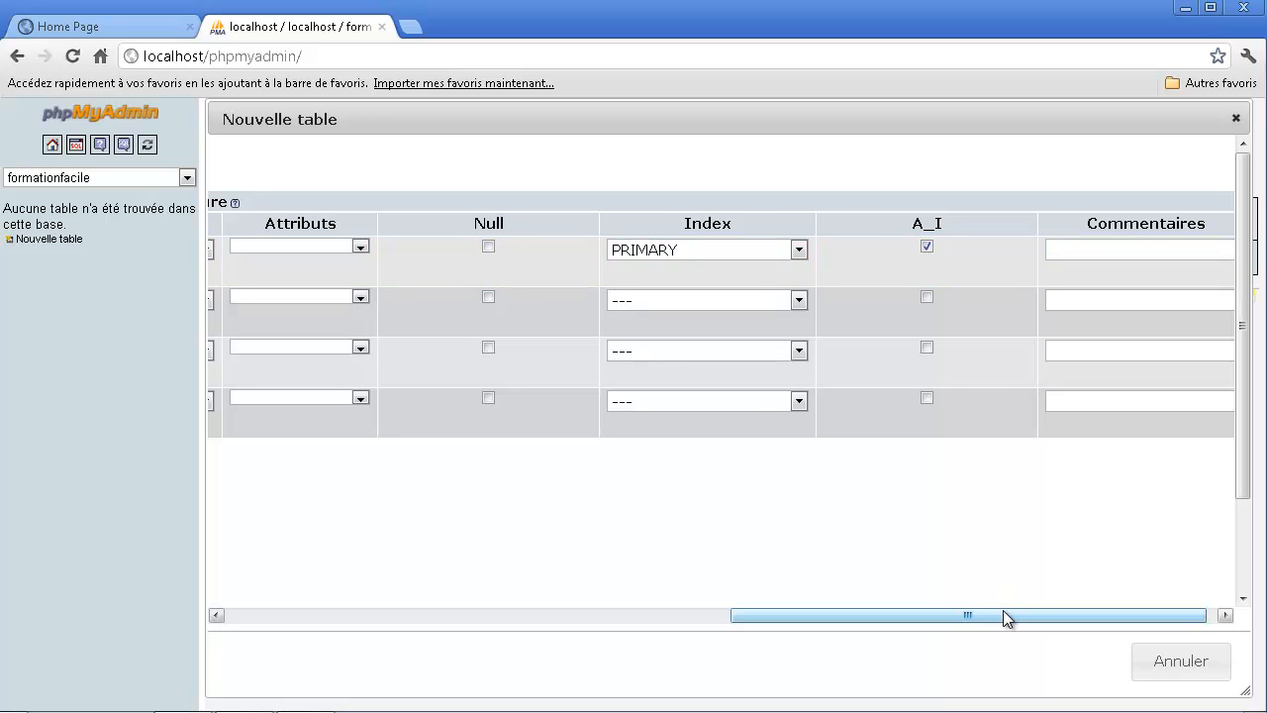
{"action": "left_click_drag", "start_coordinate": [1003, 615], "coordinate": [1057, 616]}
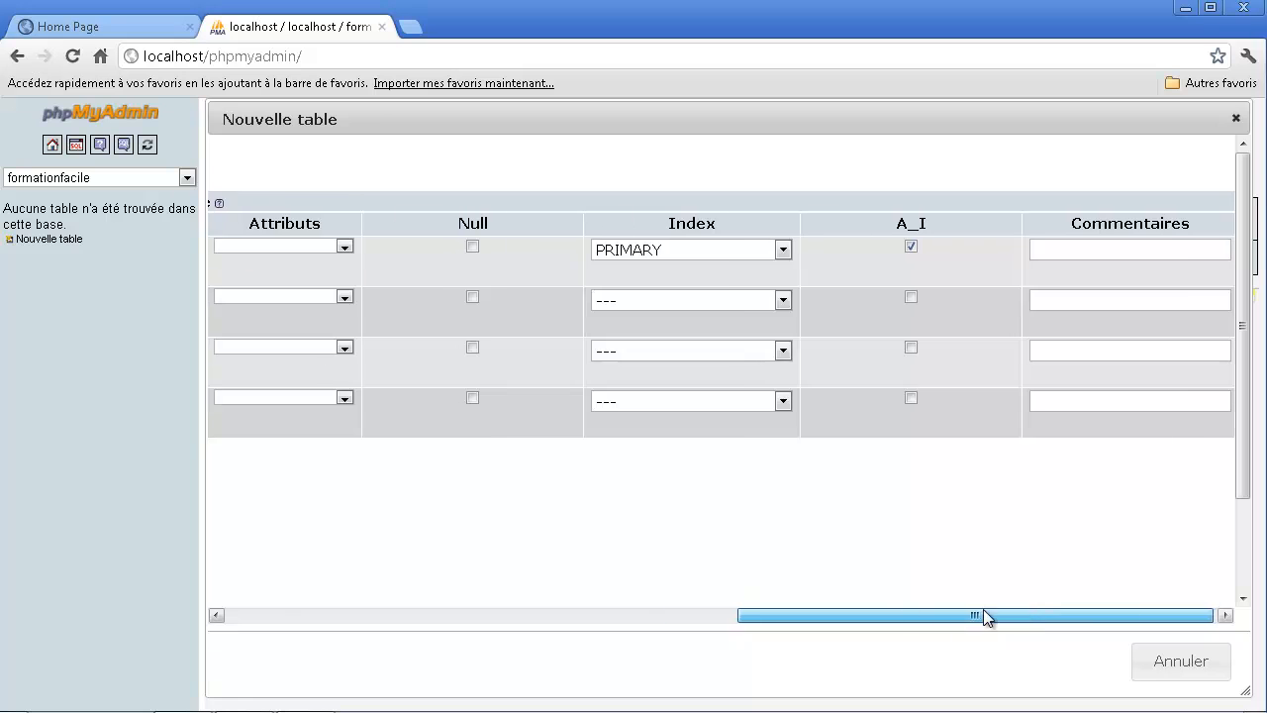
{"action": "left_click", "coordinate": [1075, 250]}
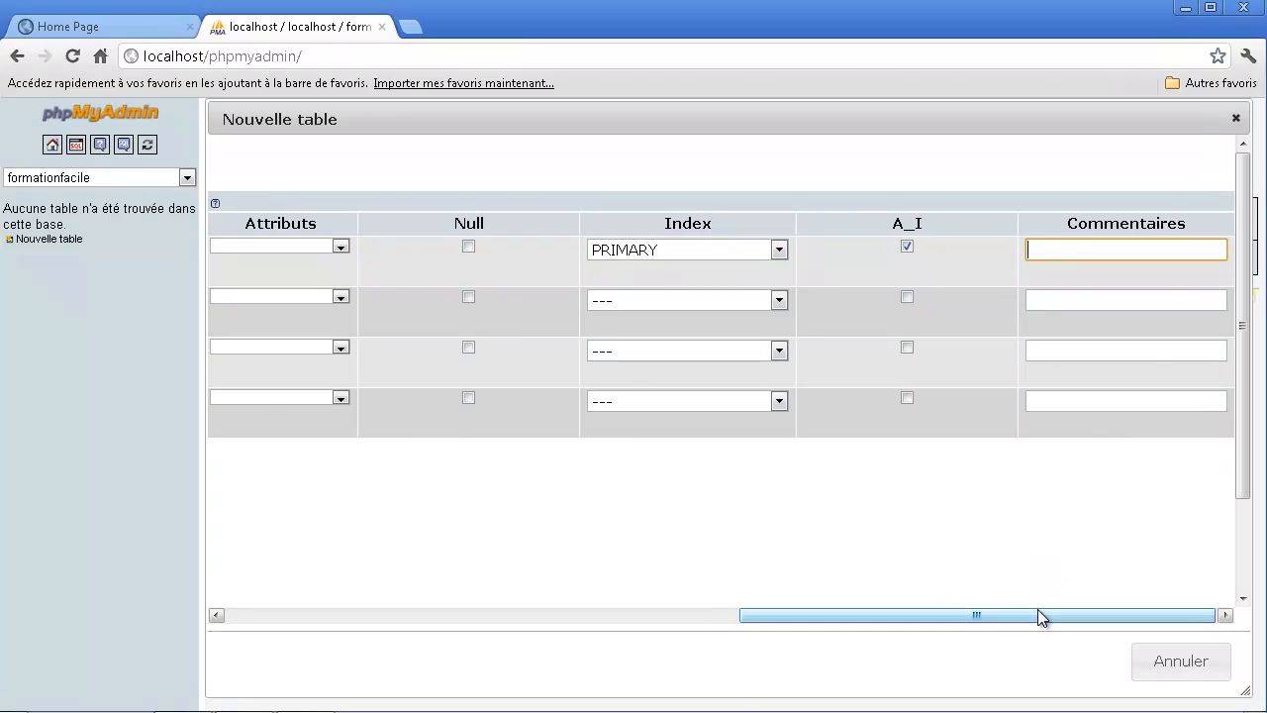
- Set the formation column's type to VARCHAR with a length of 60
{"action": "left_click_drag", "start_coordinate": [1038, 611], "coordinate": [381, 476]}
{"action": "left_click", "coordinate": [307, 300]}
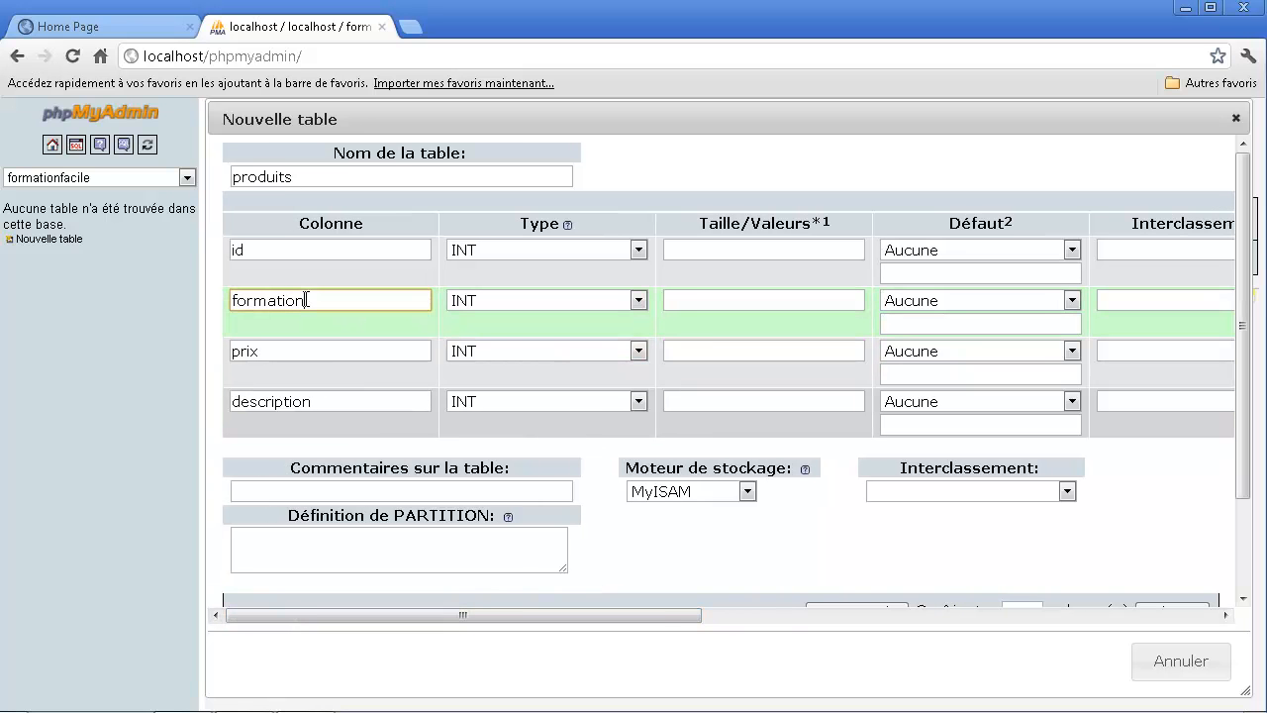
{"action": "left_click", "coordinate": [561, 304]}
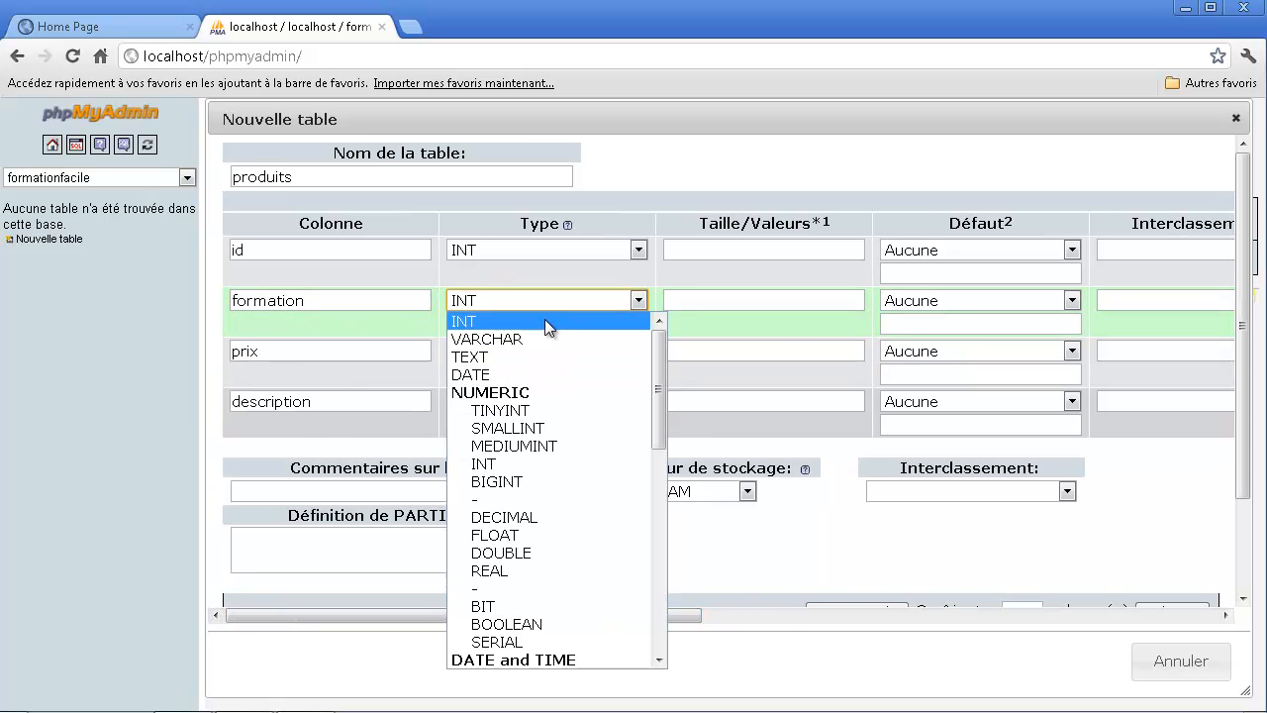
{"action": "left_click", "coordinate": [530, 340]}
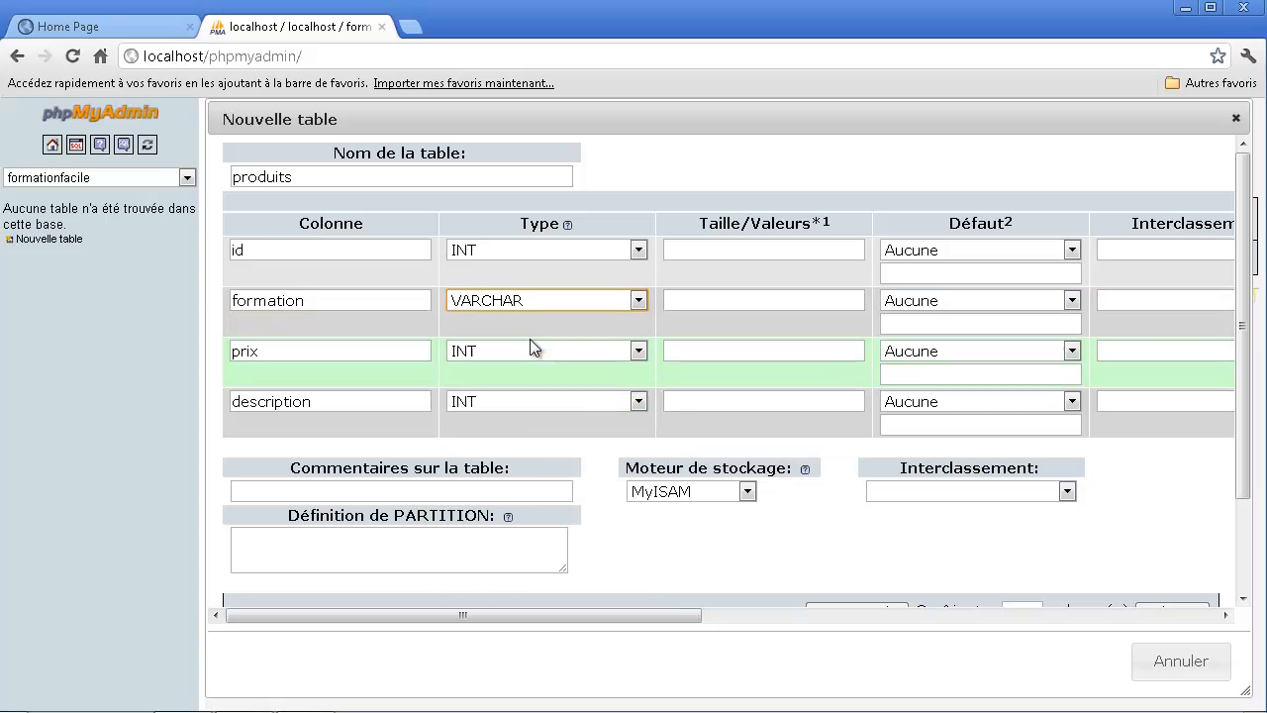
{"action": "left_click", "coordinate": [705, 300]}
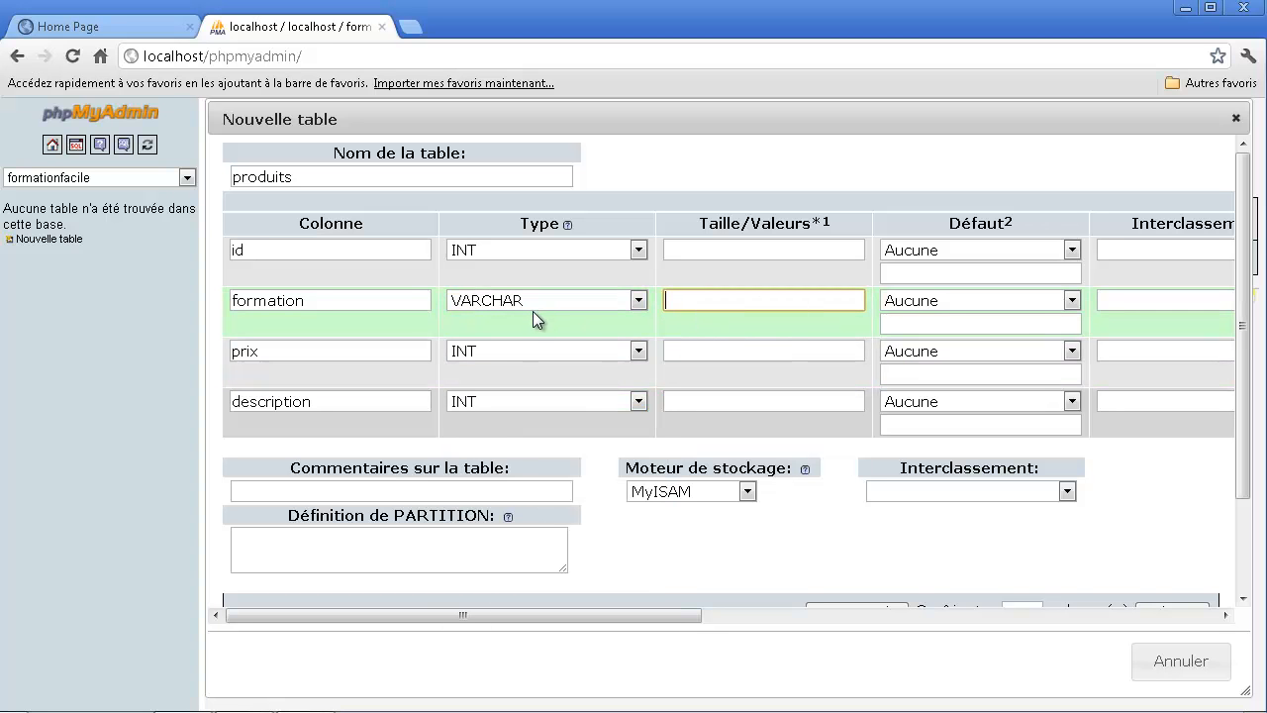
{"action": "type", "text": "60"}
{"action": "double_click", "coordinate": [720, 302]}
- Leave the prix column as INT and set the description column's type to TEXT
{"action": "left_click", "coordinate": [288, 352]}
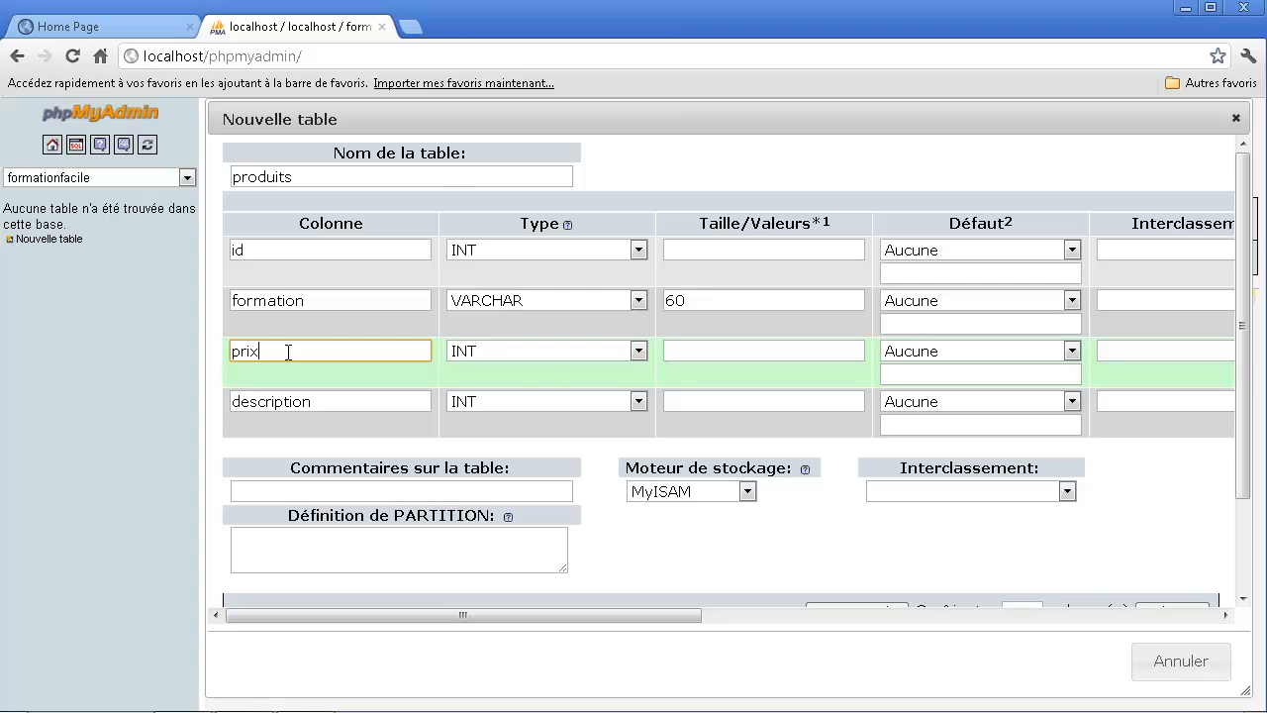
{"action": "left_click", "coordinate": [536, 356]}
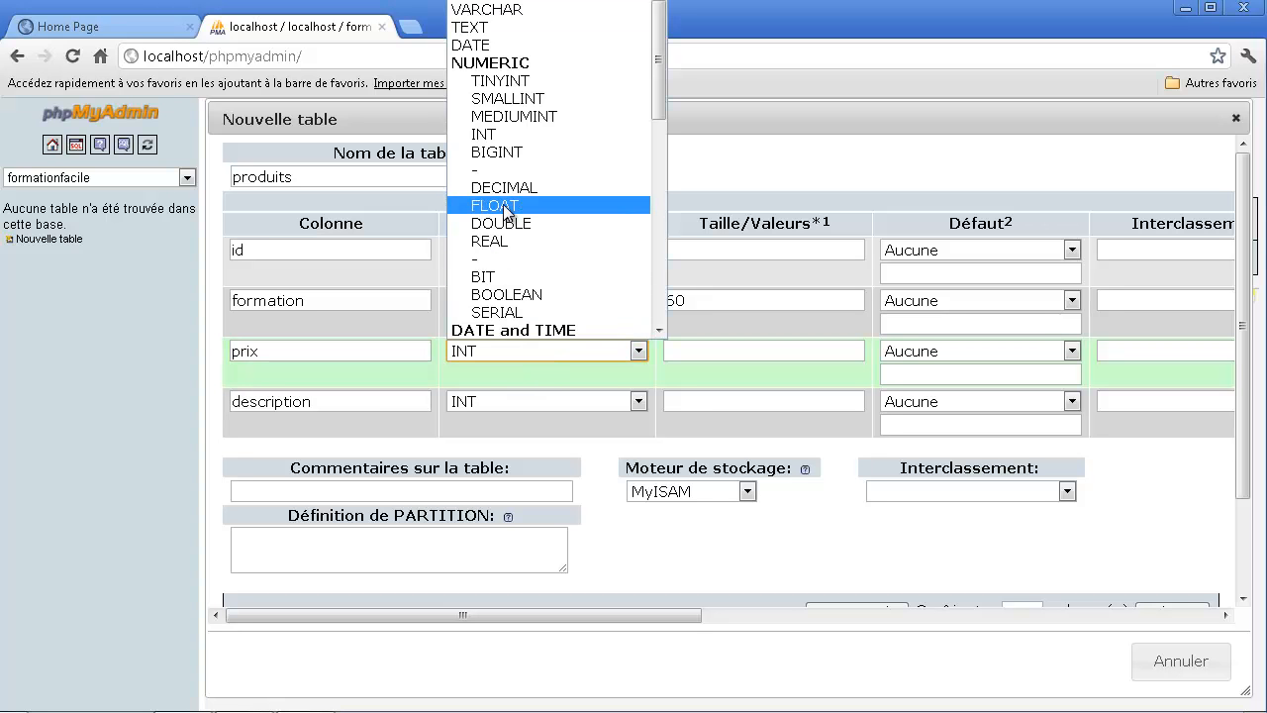
{"action": "left_click", "coordinate": [727, 354]}
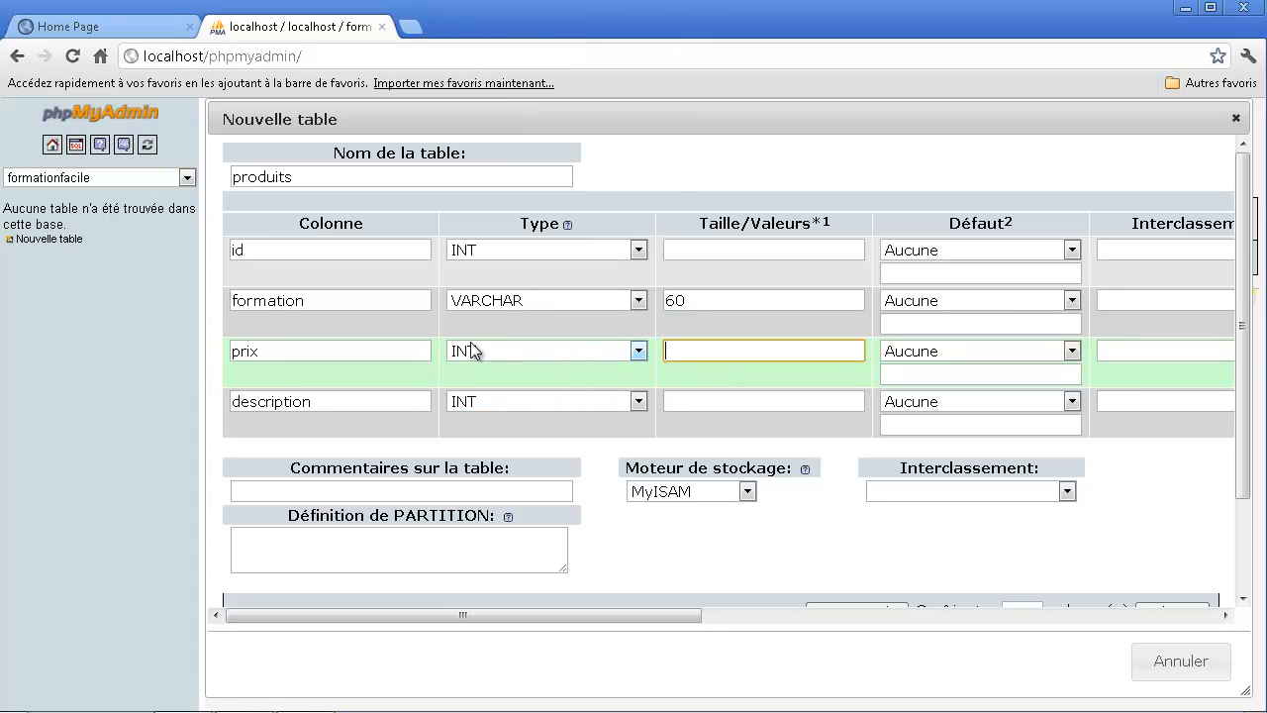
{"action": "left_click", "coordinate": [359, 401]}
{"action": "left_click", "coordinate": [484, 401]}
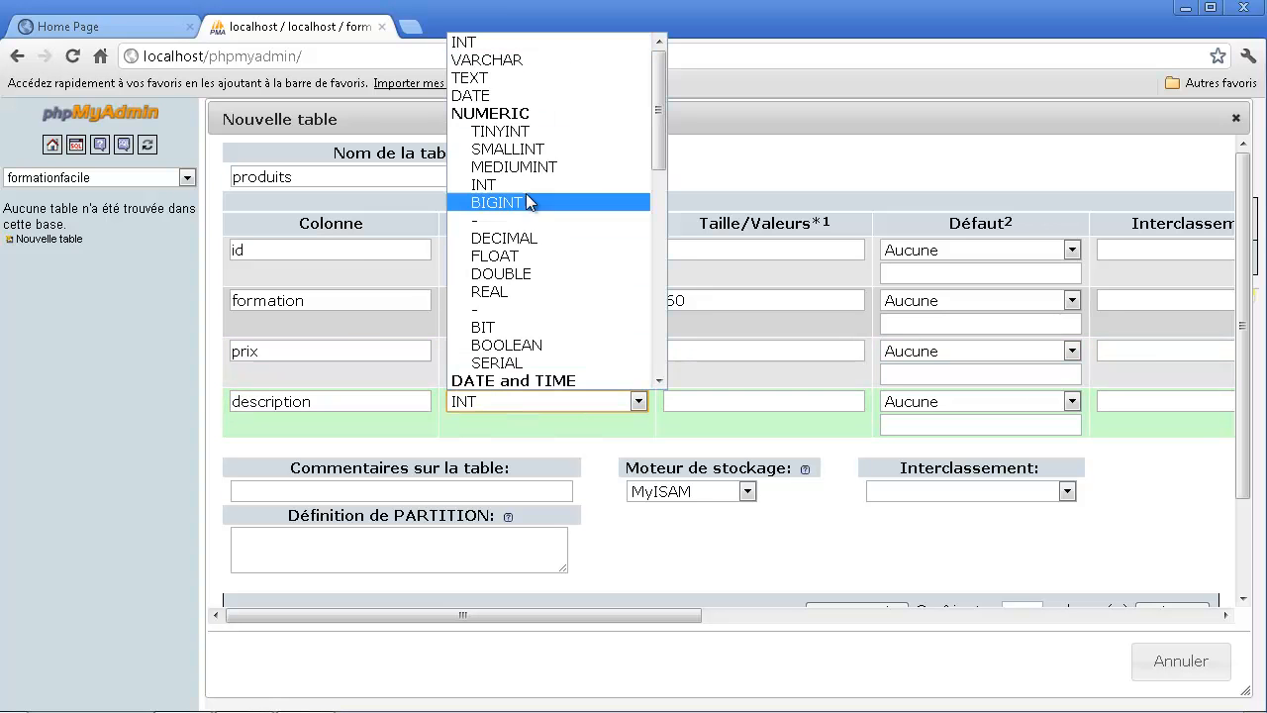
{"action": "left_click", "coordinate": [516, 76]}
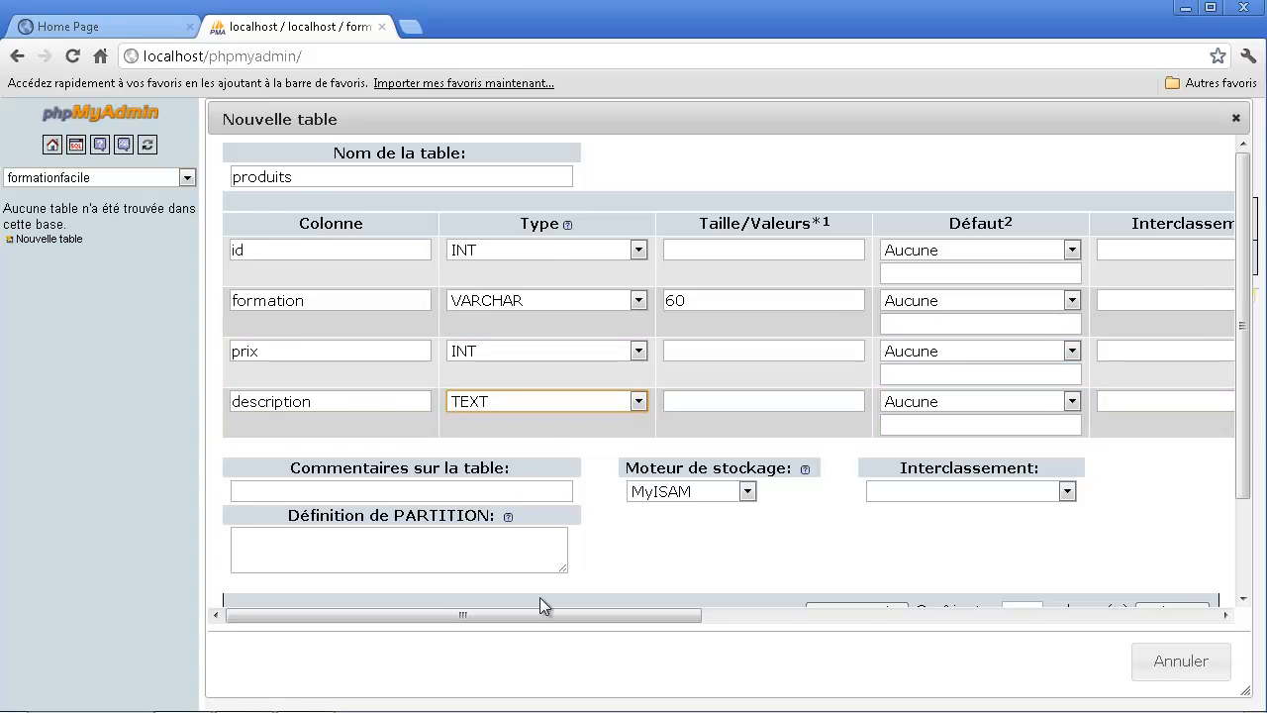
- Save the new produits table definition with its four columns
{"action": "left_click_drag", "start_coordinate": [555, 614], "coordinate": [395, 550]}
{"action": "scroll", "coordinate": [461, 427], "scroll_direction": "down", "scroll_amount": 2}
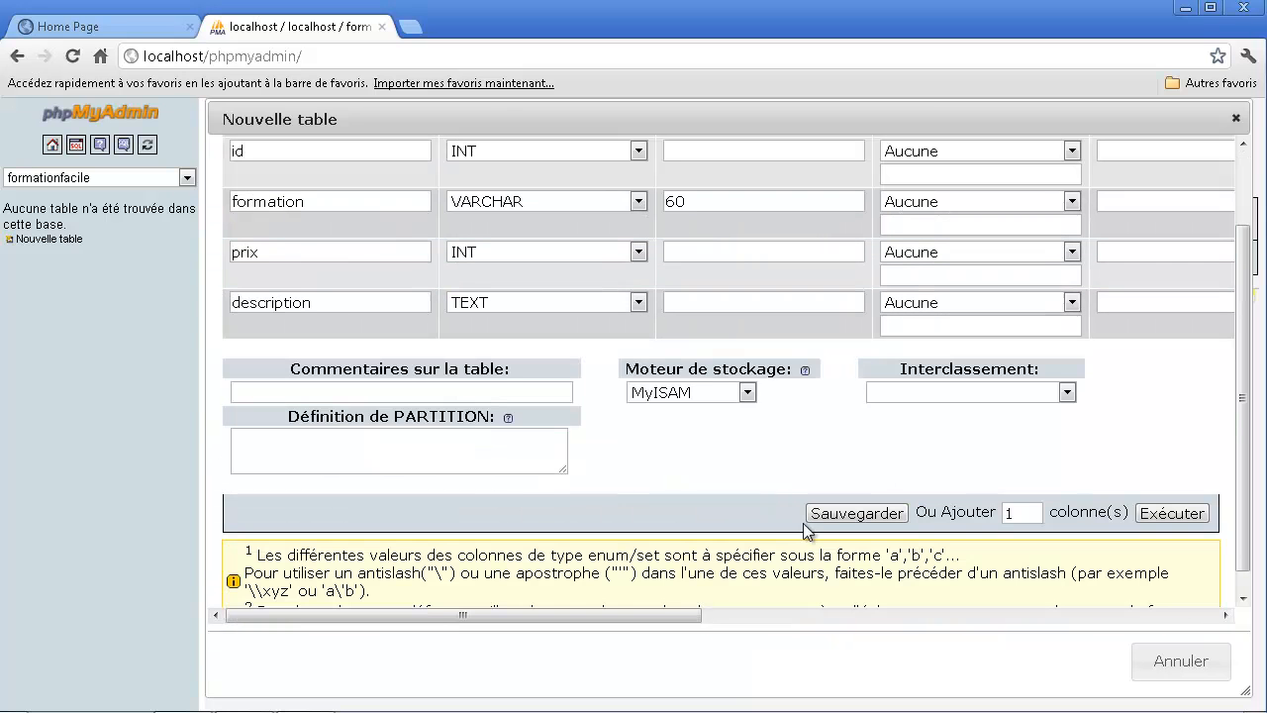
{"action": "left_click", "coordinate": [858, 513]}
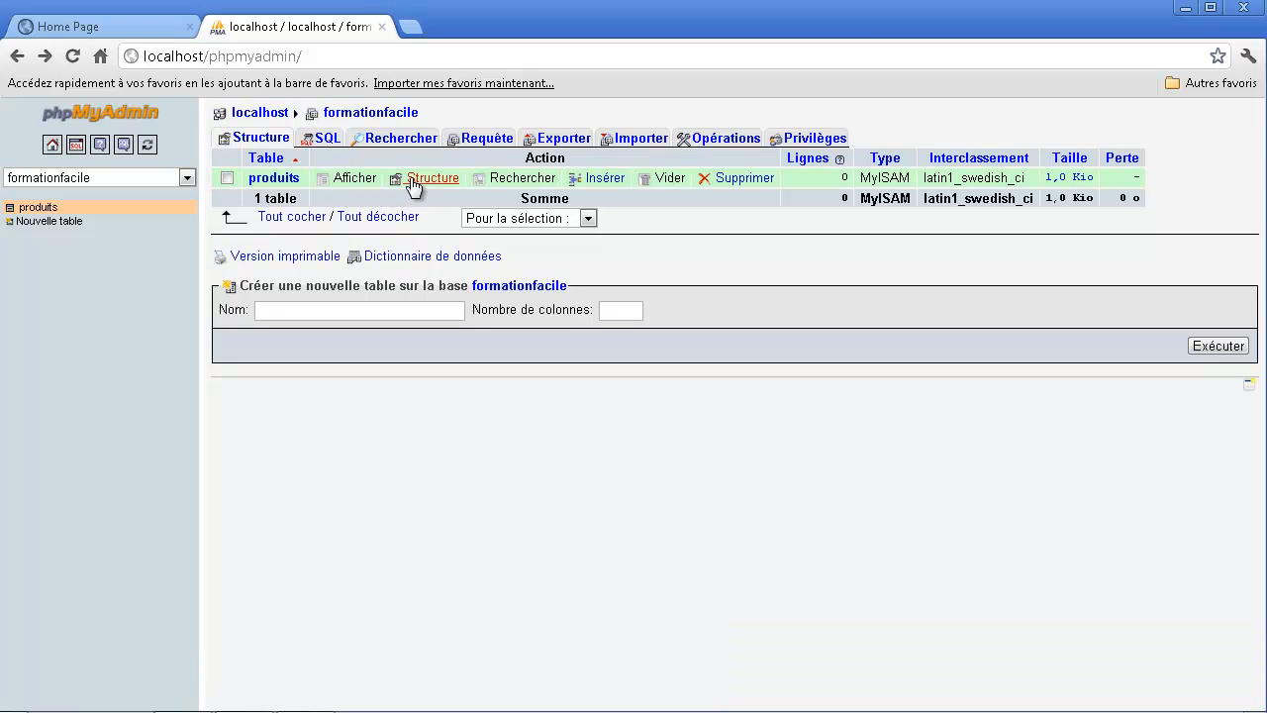
- Open the produits table's structure to review its columns, index and the option for adding columns
{"action": "left_click", "coordinate": [280, 179]}
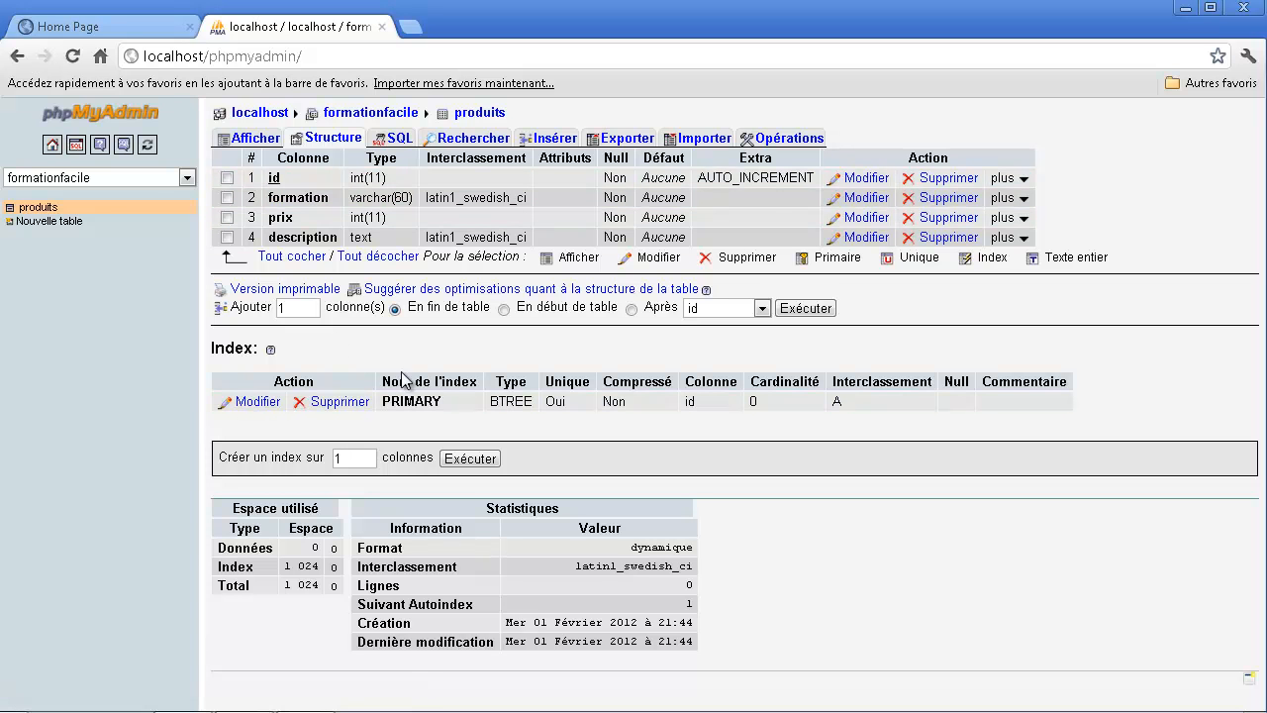
{"action": "double_click", "coordinate": [300, 307]}
{"action": "left_click", "coordinate": [304, 309]}
{"action": "double_click", "coordinate": [278, 308]}
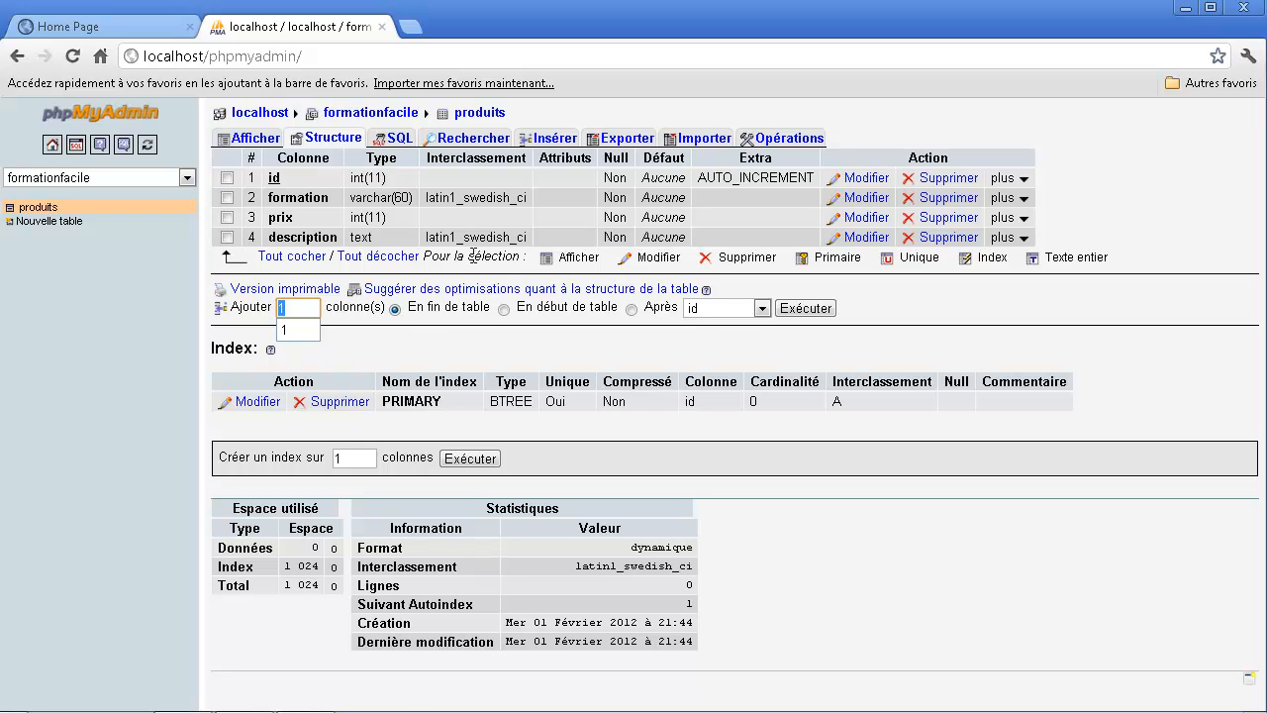
- Open the row insertion form for the produits table and look over its id, formation, prix and description fields
{"action": "left_click", "coordinate": [570, 145]}
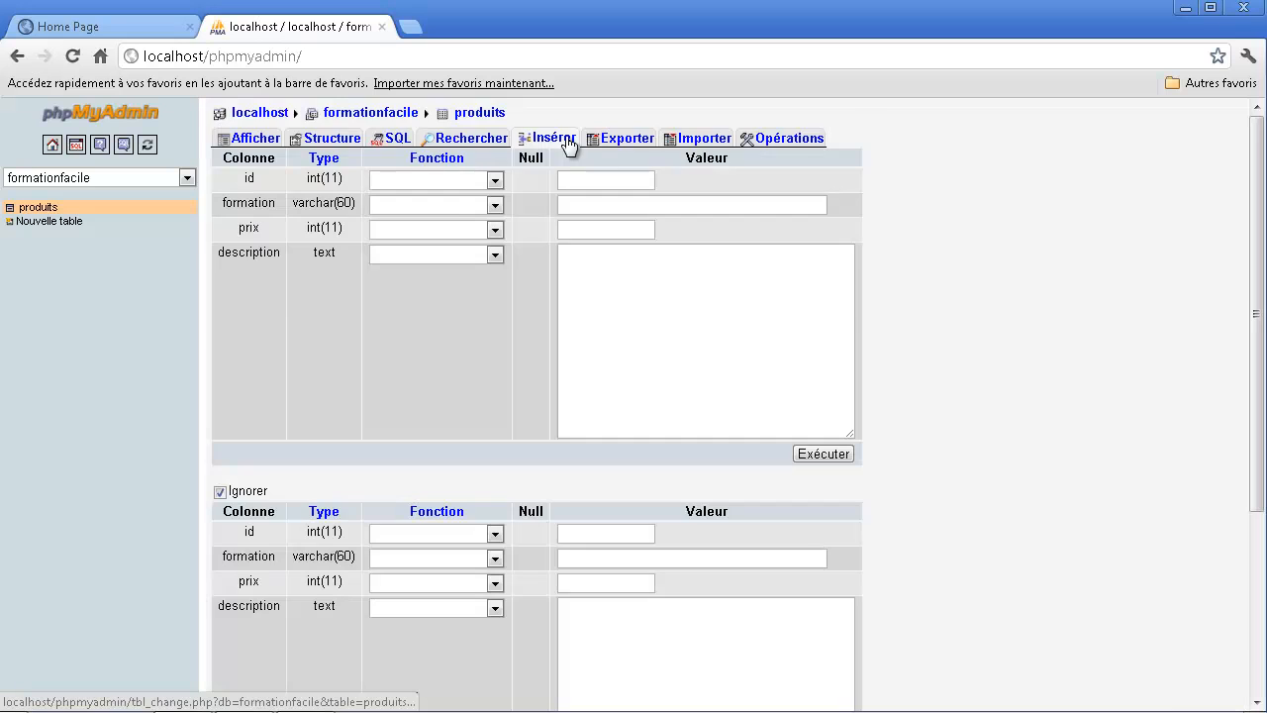
{"action": "scroll", "coordinate": [690, 105], "scroll_direction": "down", "scroll_amount": 5}
{"action": "scroll", "coordinate": [670, 150], "scroll_direction": "up", "scroll_amount": 5}
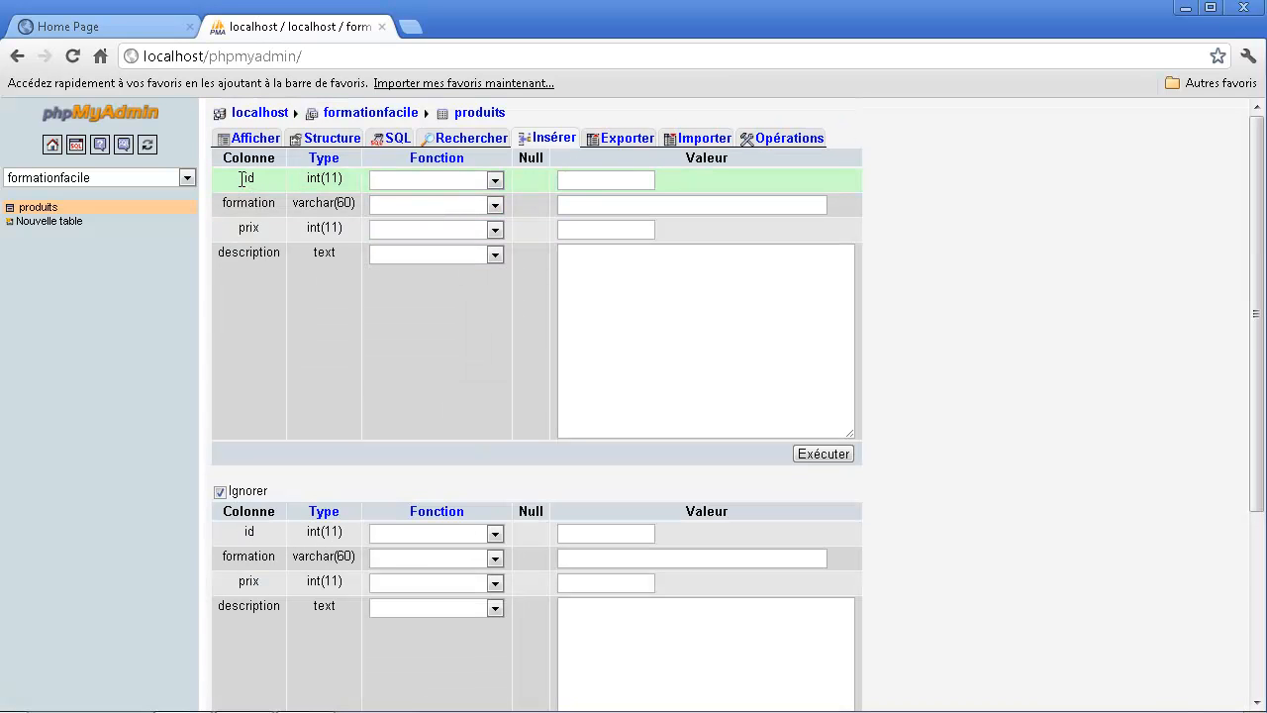
{"action": "left_click_drag", "start_coordinate": [243, 181], "coordinate": [637, 180]}
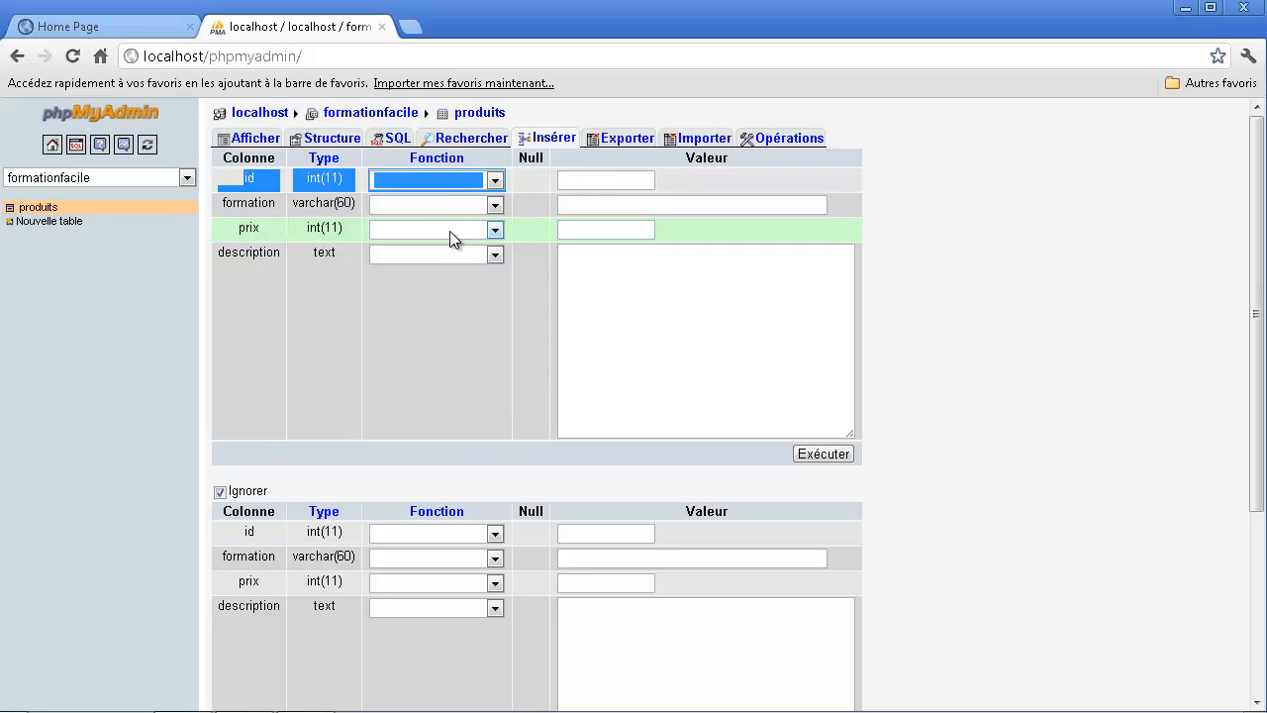
- Fill in the first produits row with the formation unity and a prix of 30, leaving its id empty
{"action": "left_click", "coordinate": [435, 208]}
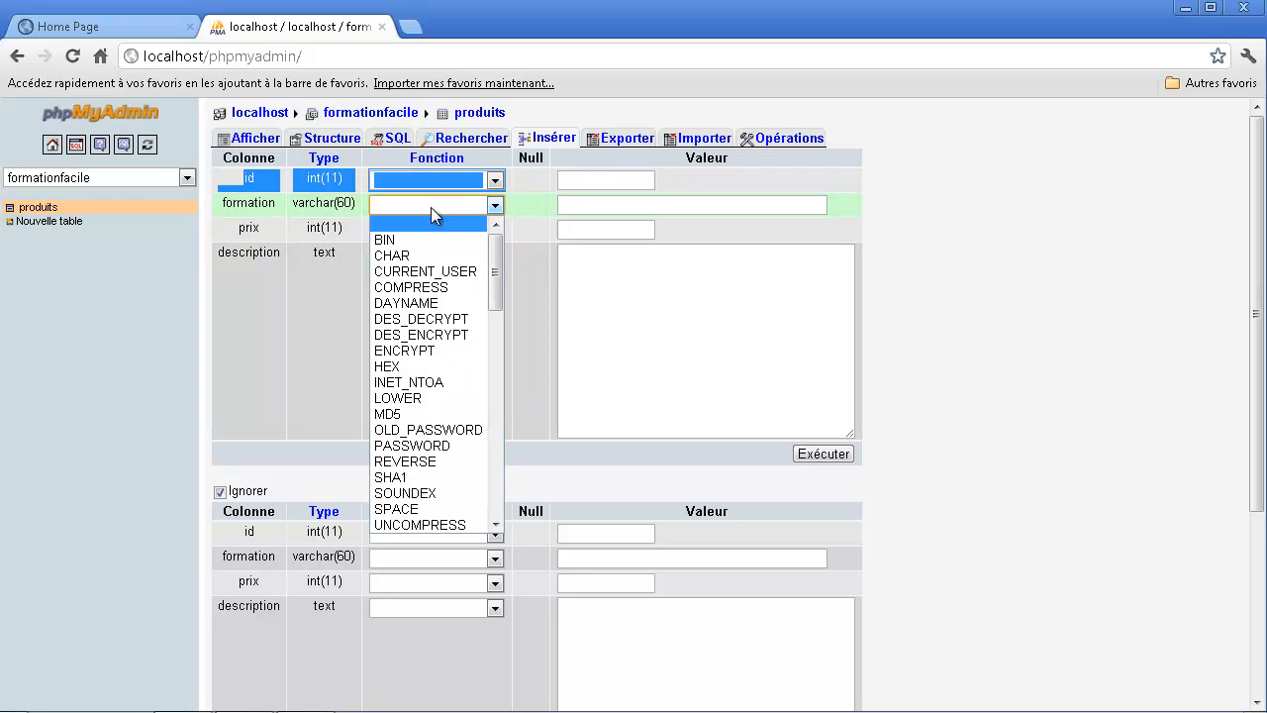
{"action": "left_click", "coordinate": [583, 204]}
{"action": "left_click_drag", "start_coordinate": [231, 202], "coordinate": [265, 204]}
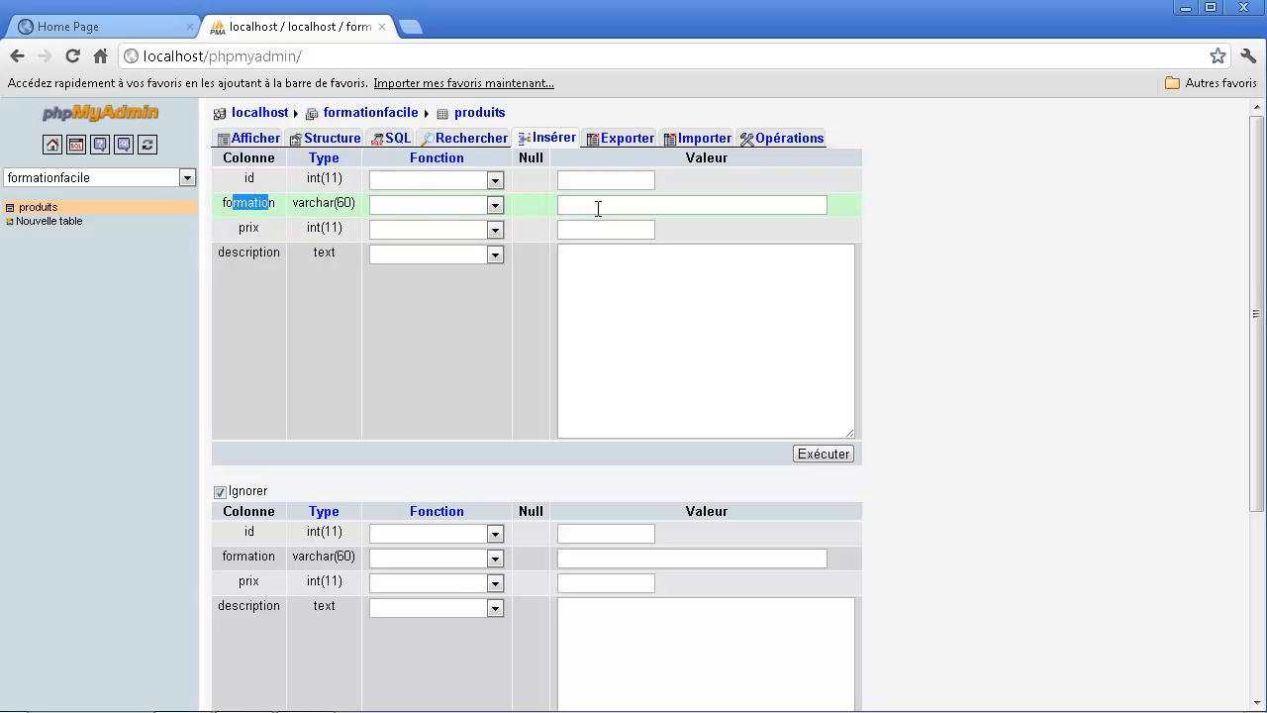
{"action": "left_click", "coordinate": [585, 204]}
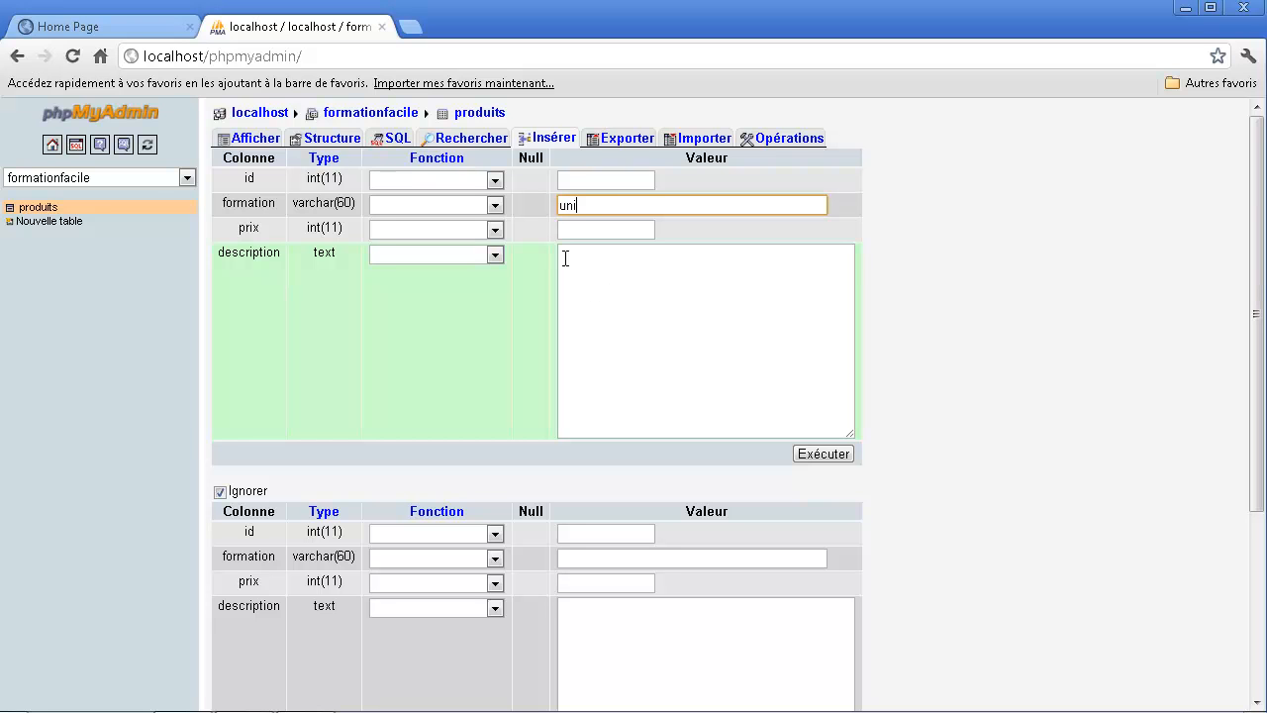
{"action": "key", "text": "Tab"}
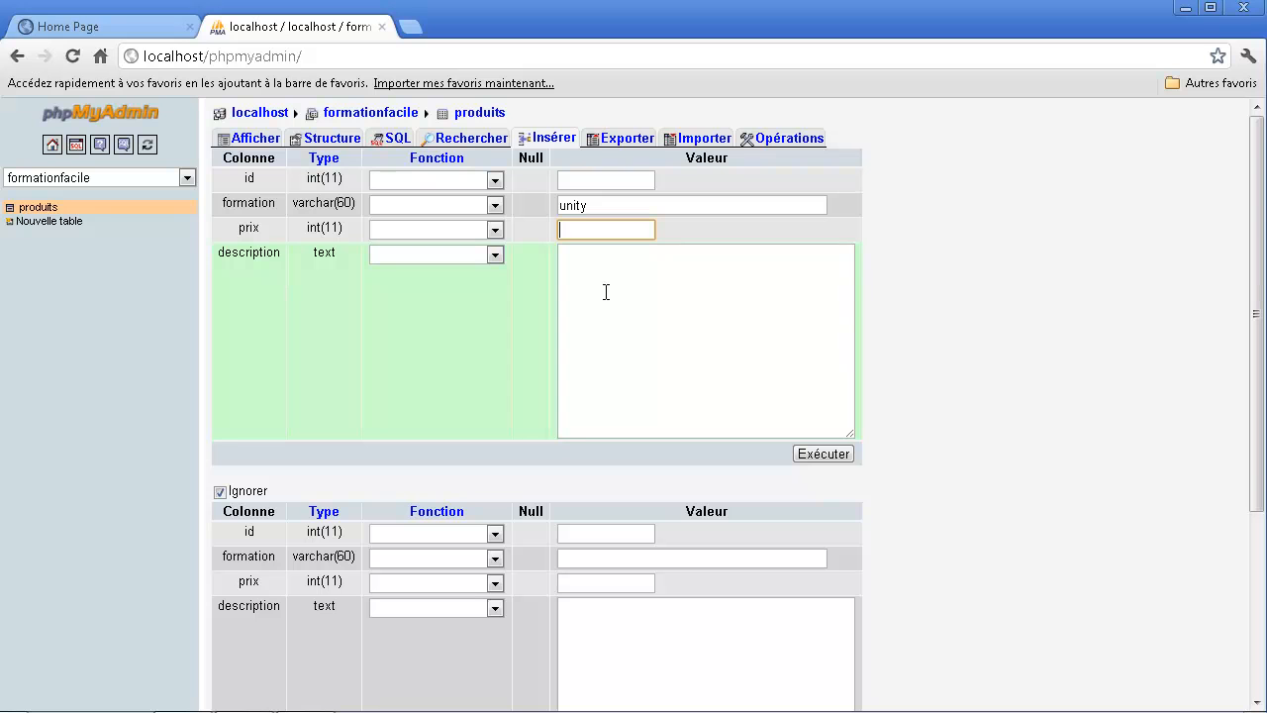
{"action": "type", "text": "30"}
{"action": "key", "text": "Tab"}
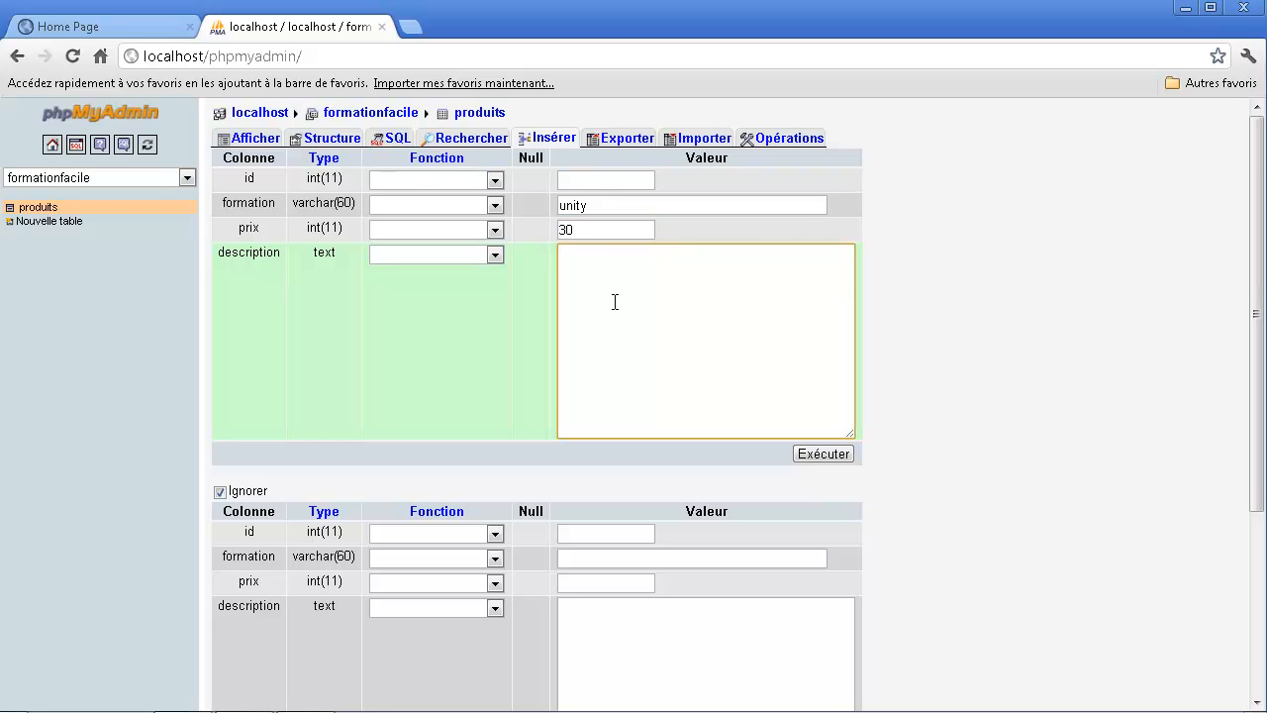
- Describe the first row as "Unity 3d est un logiciel qui permet de développer des jeux 3D facilement grâce à de nombreux outils simples d'utilisation."
{"action": "key", "text": "ctrl+plus"}
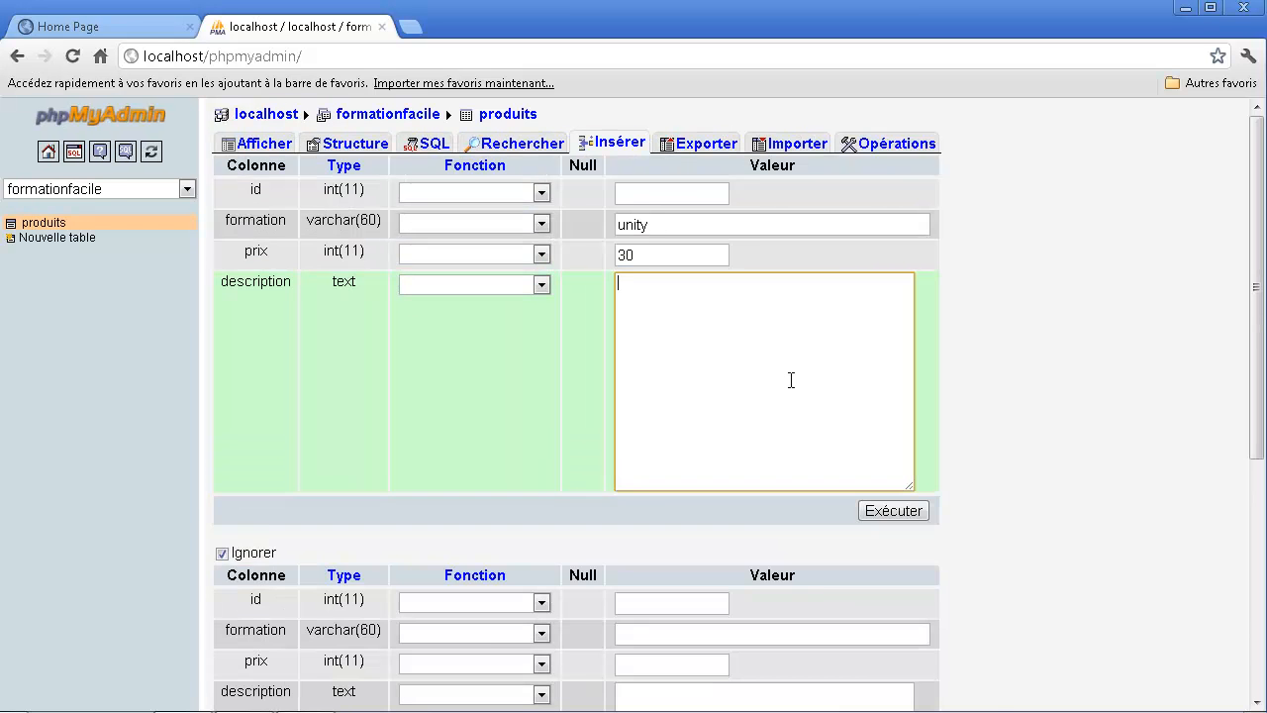
{"action": "key", "text": "ctrl+plus"}
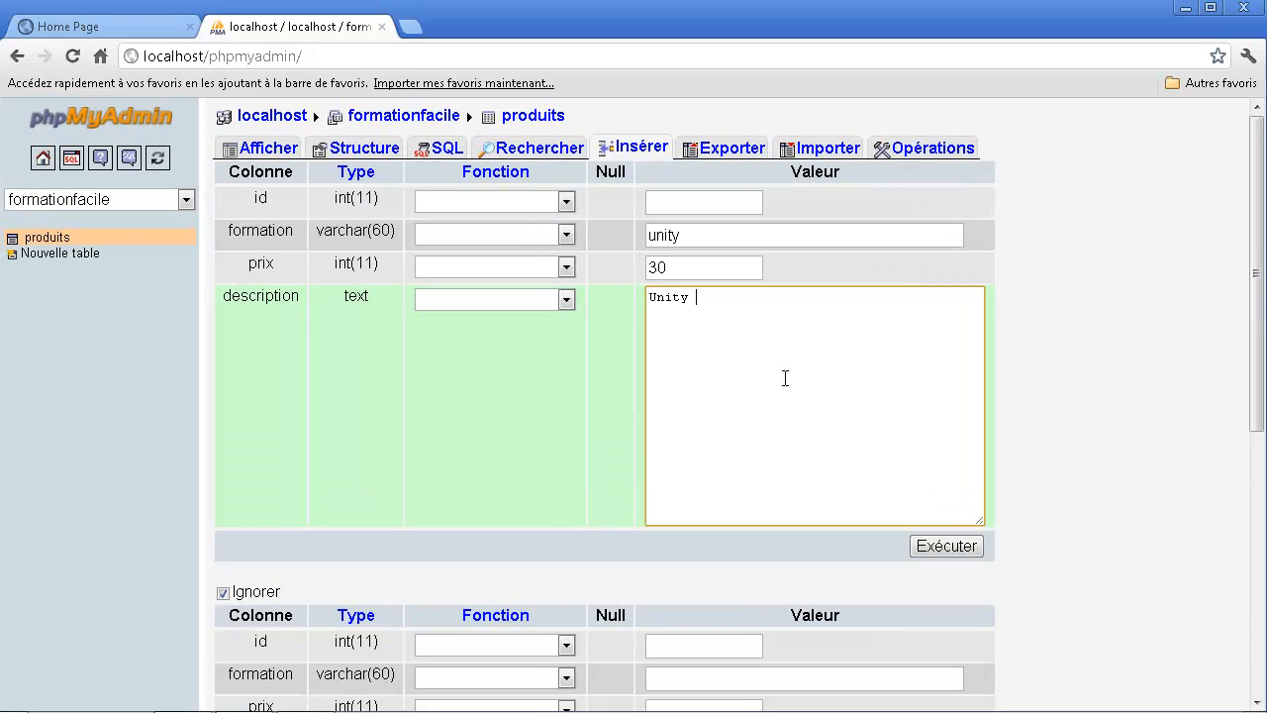
{"action": "type", "text": "est un logiciel qui permet de d"}
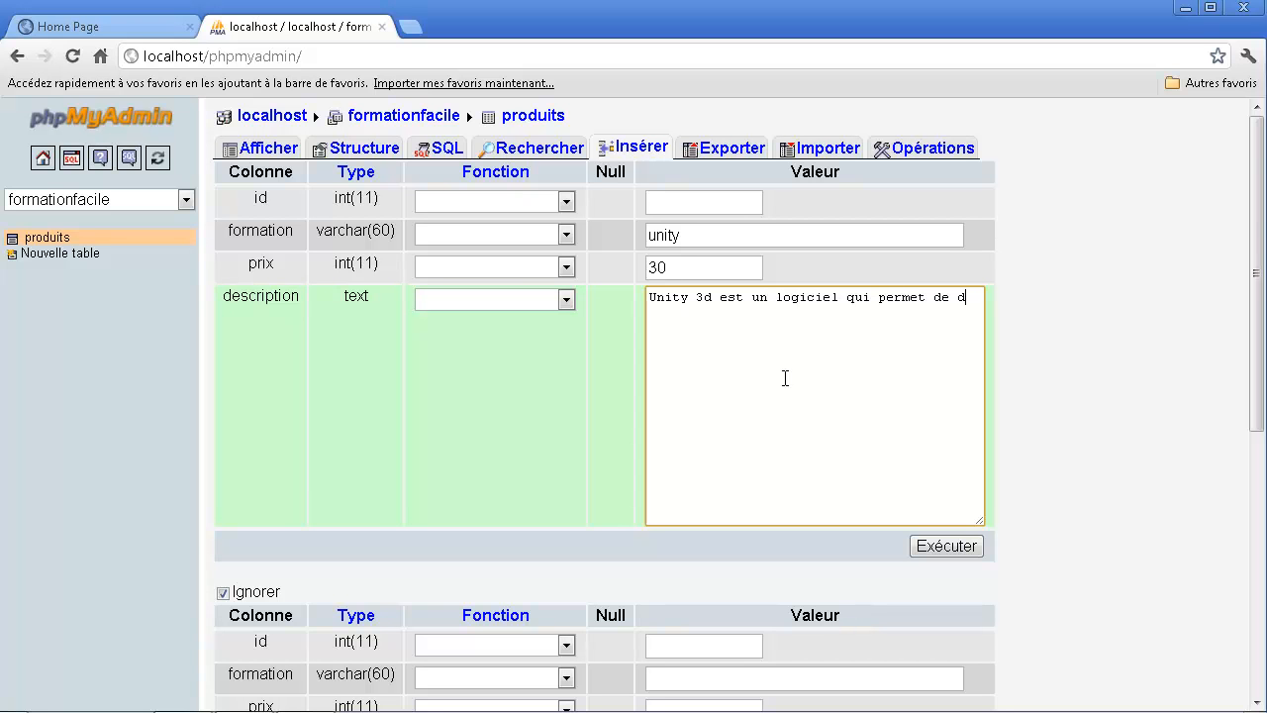
{"action": "type", "text": "évelopper des jeux 3D facilement grâce à de nombreux"}
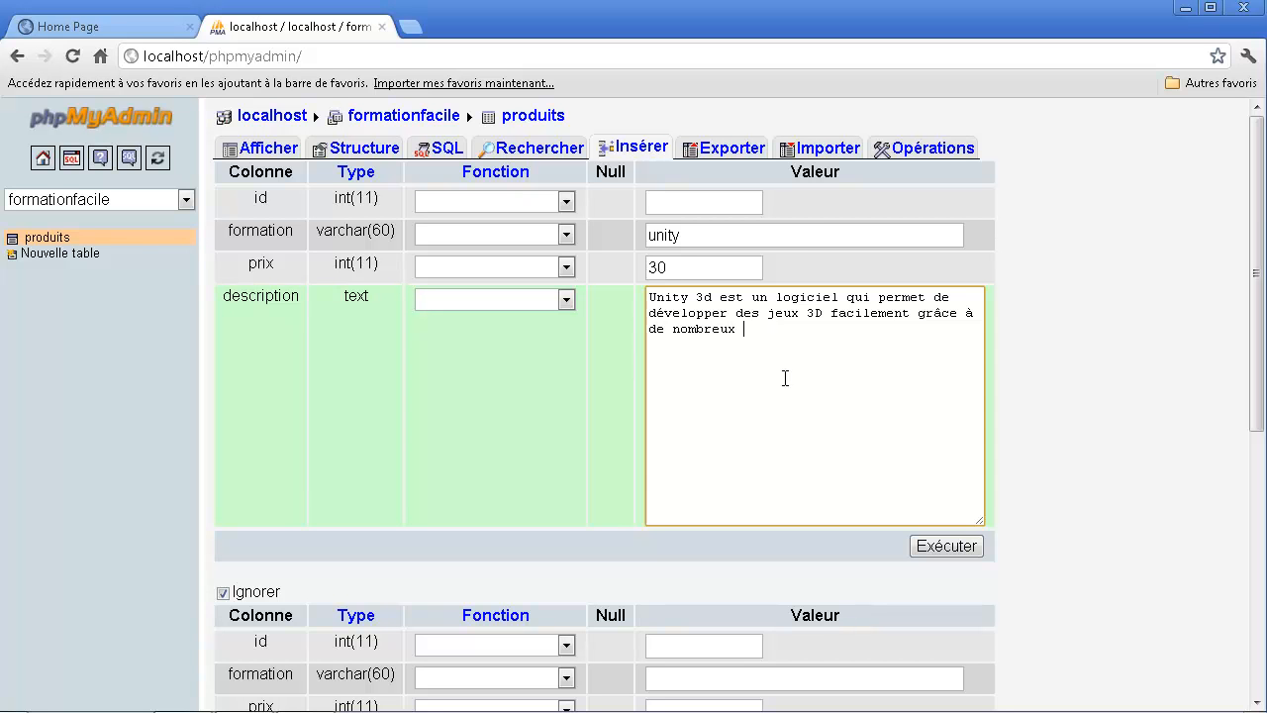
{"action": "type", "text": " outils simples d'utilisation. gergregr"}
{"action": "key", "text": "BackSpace"}
{"action": "key", "text": "BackSpace"}
{"action": "key", "text": "BackSpace"}
{"action": "key", "text": "BackSpace"}
{"action": "key", "text": "BackSpace"}
{"action": "key", "text": "BackSpace"}
{"action": "key", "text": "BackSpace"}
- Fill in the second produits row with the formation php and a prix of 20, leaving its id empty
{"action": "scroll", "coordinate": [697, 305], "scroll_direction": "down", "scroll_amount": 3}
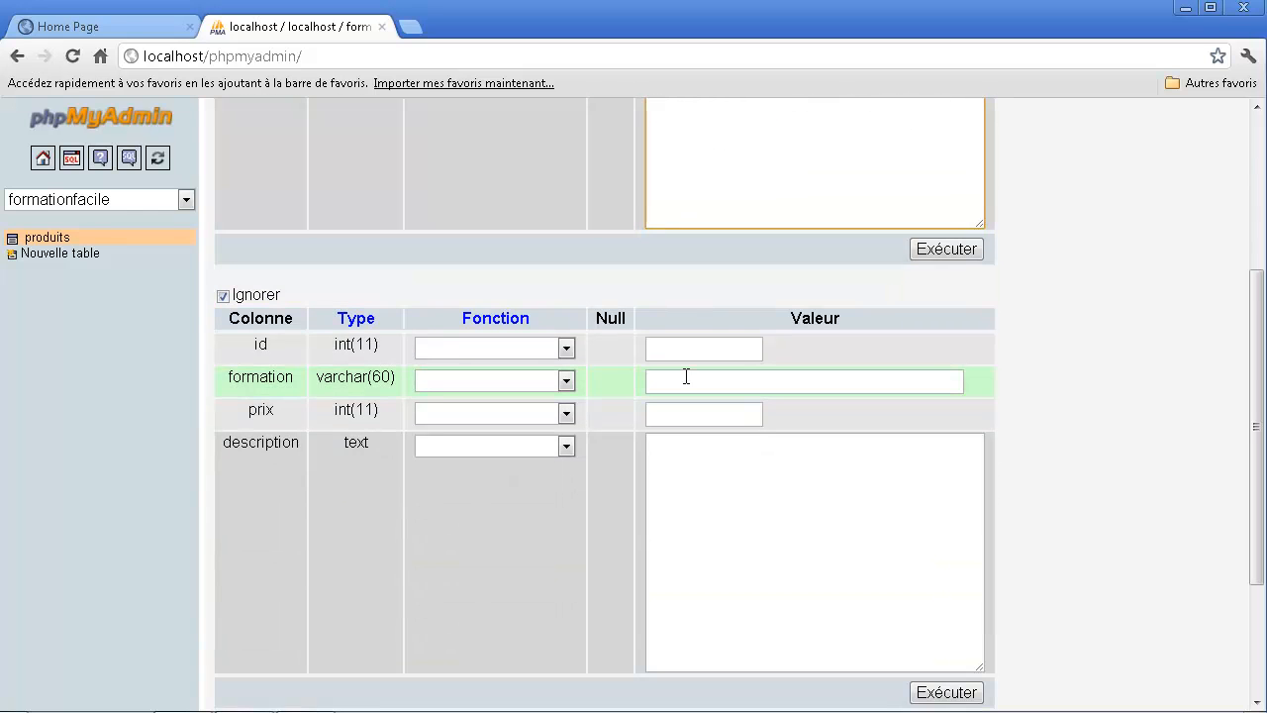
{"action": "left_click", "coordinate": [686, 377]}
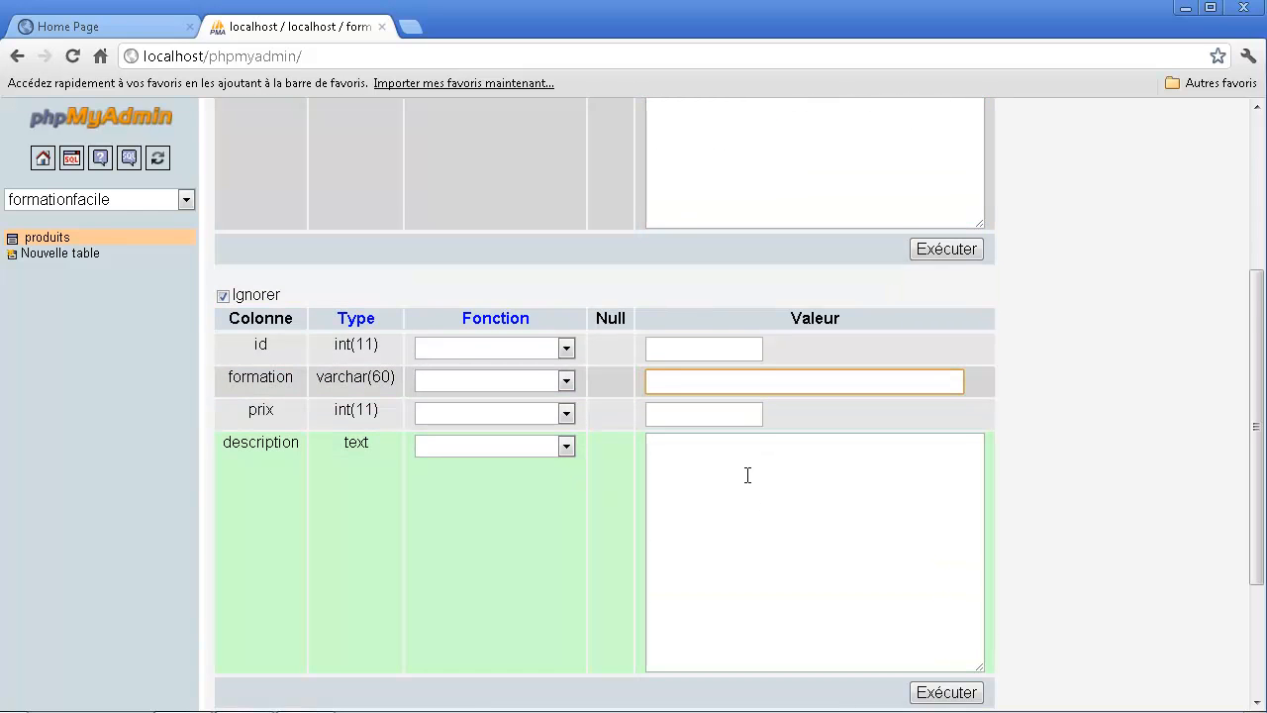
{"action": "scroll", "coordinate": [747, 475], "scroll_direction": "down", "scroll_amount": 1}
{"action": "scroll", "coordinate": [716, 477], "scroll_direction": "down", "scroll_amount": 1}
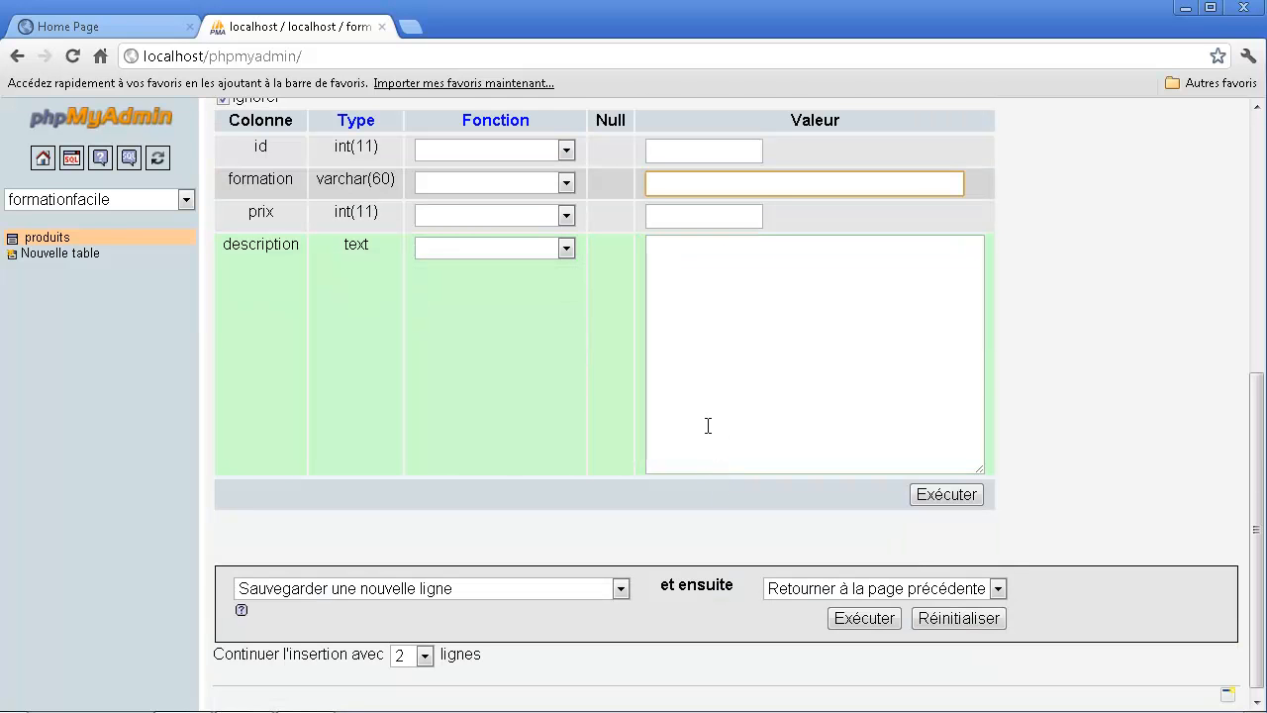
{"action": "type", "text": "php"}
{"action": "left_click", "coordinate": [699, 215]}
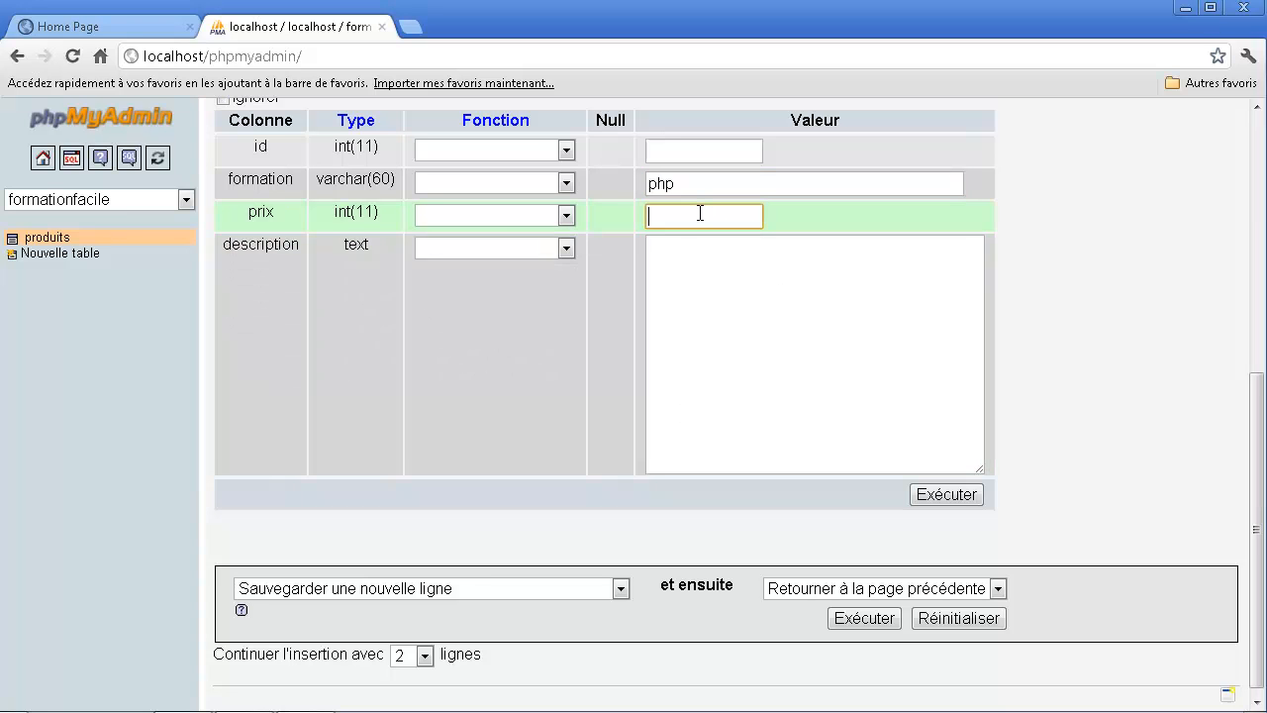
{"action": "type", "text": "20"}
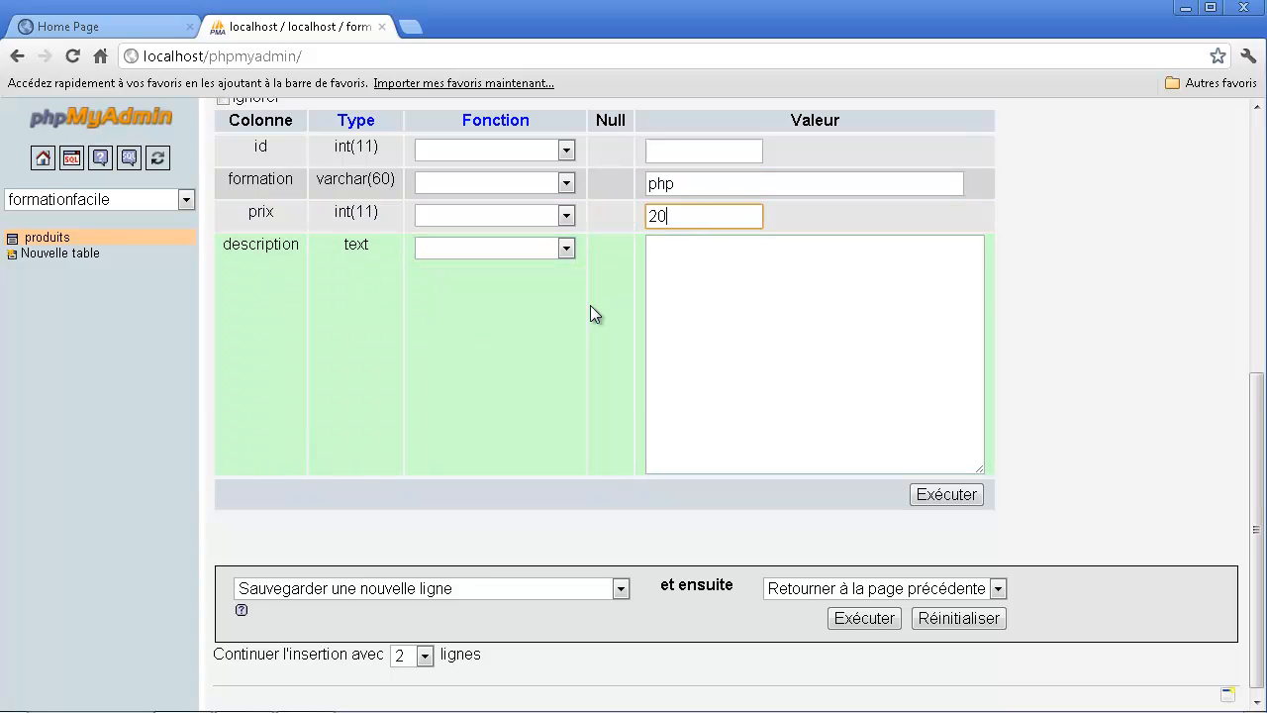
- Enter "Le php permet de développer des sites internet dynamiques" as the second row's description
{"action": "left_click", "coordinate": [738, 324]}
{"action": "type", "text": "Le "}
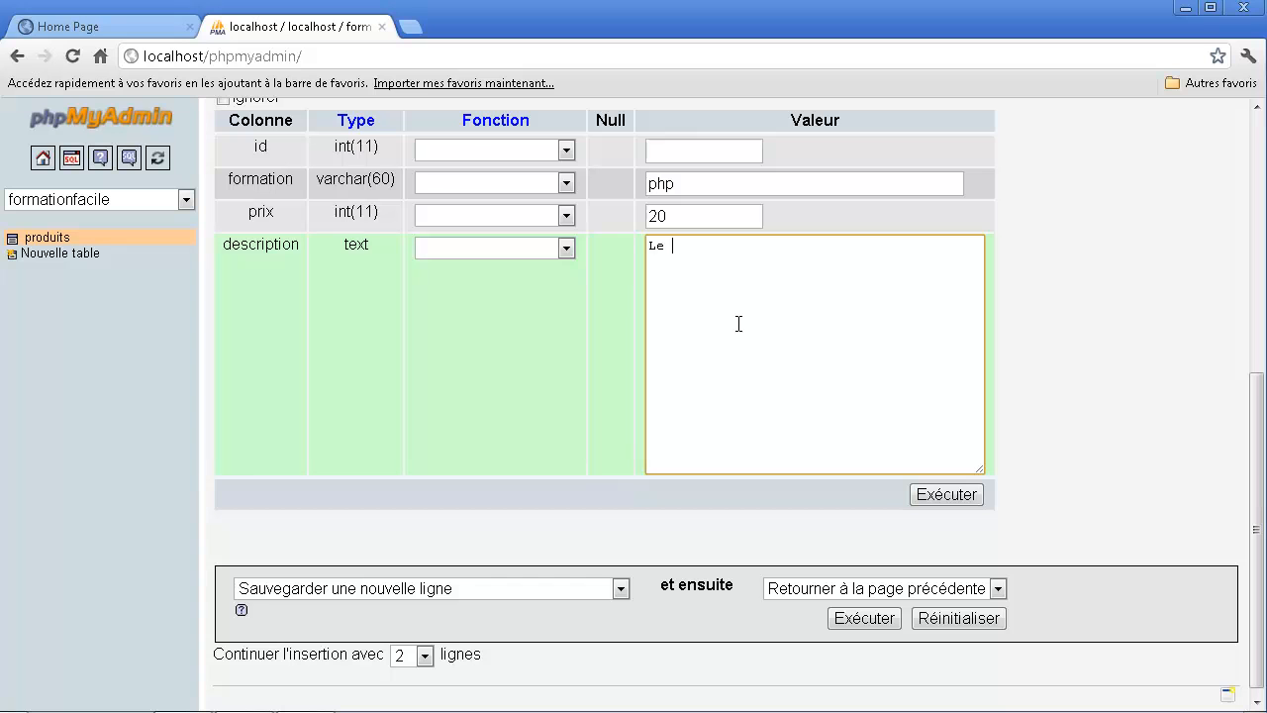
{"action": "type", "text": "php permet de développer des sites internet dynamiques."}
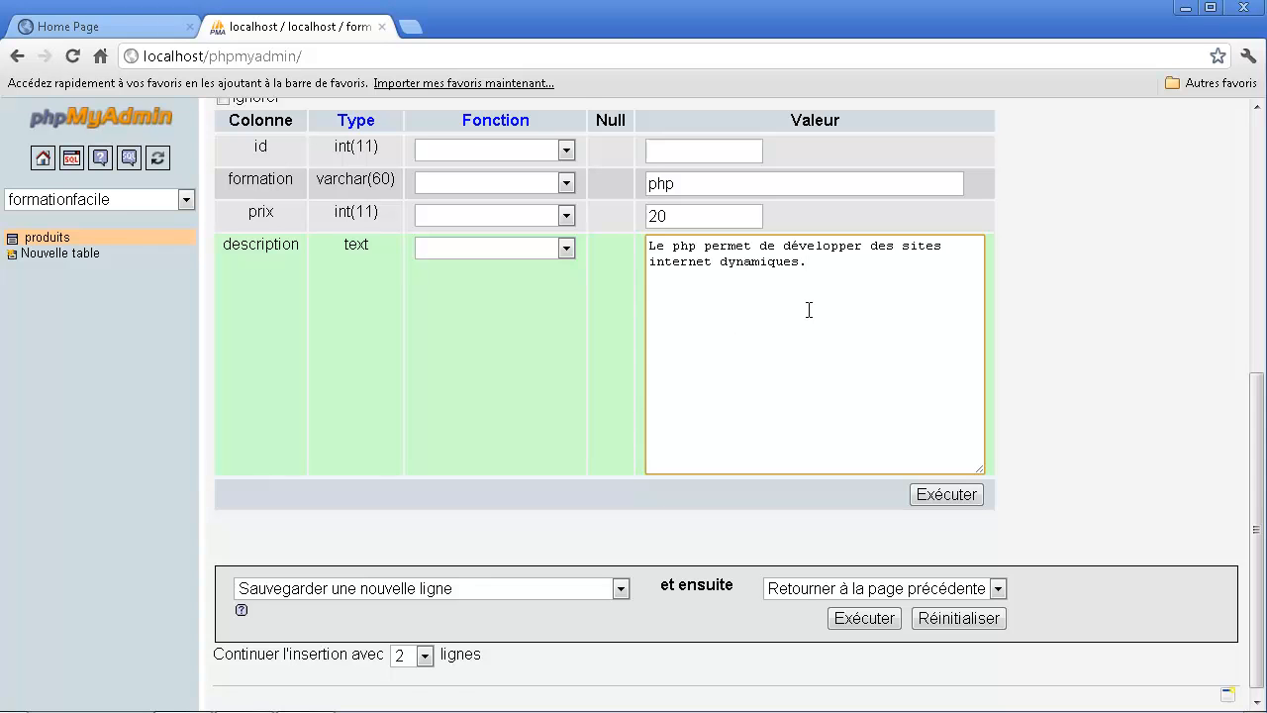
- Repeat the sentence in the php row's description twice more, each copy on a new line
{"action": "left_click_drag", "start_coordinate": [809, 310], "coordinate": [649, 250]}
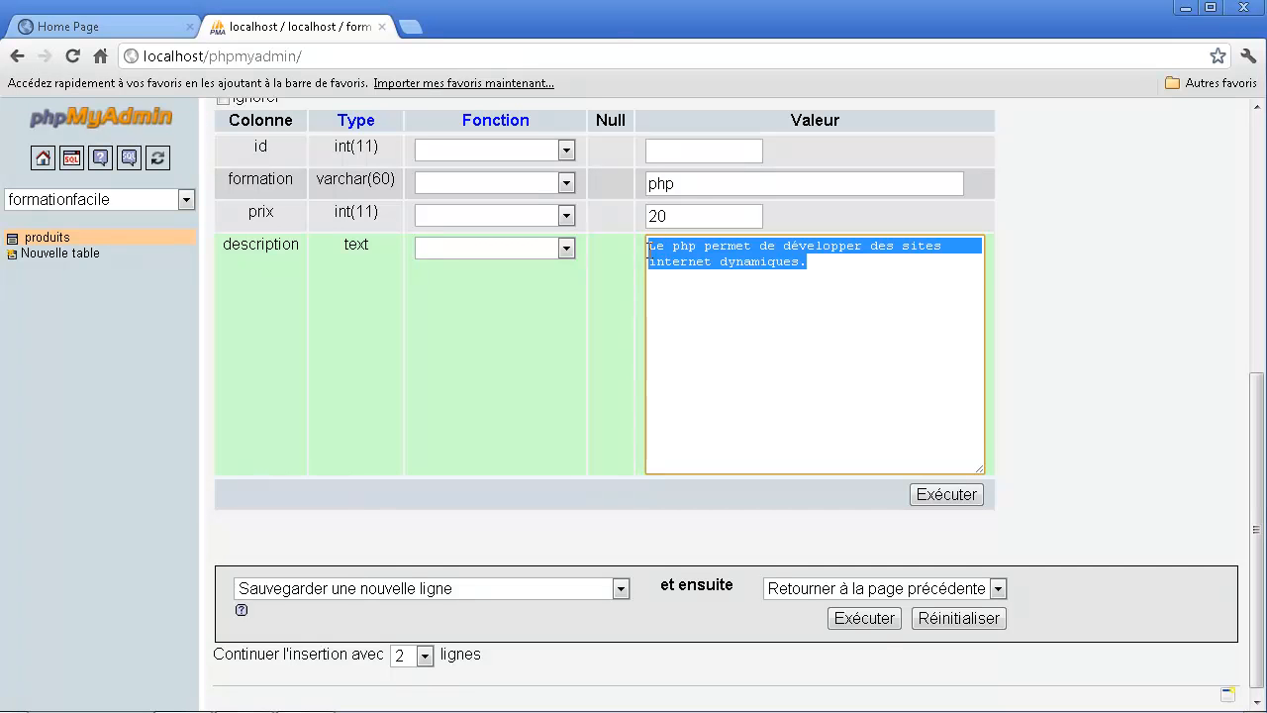
{"action": "key", "text": "ctrl+c"}
{"action": "left_click", "coordinate": [865, 281]}
{"action": "key", "text": "Return"}
{"action": "key", "text": "ctrl+v"}
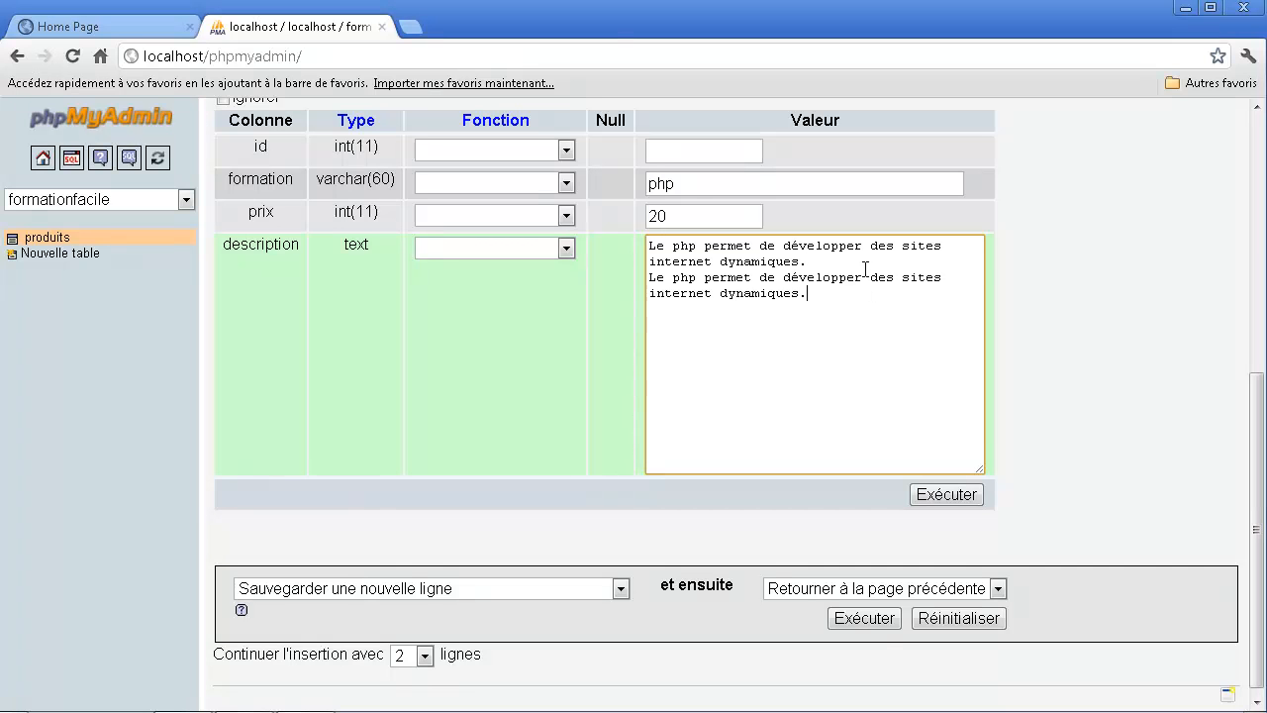
{"action": "key", "text": "Return"}
{"action": "key", "text": "ctrl+v"}
- Increase the number of blank rows offered for continuing the insertion into the produits table
{"action": "scroll", "coordinate": [1013, 357], "scroll_direction": "up", "scroll_amount": 5}
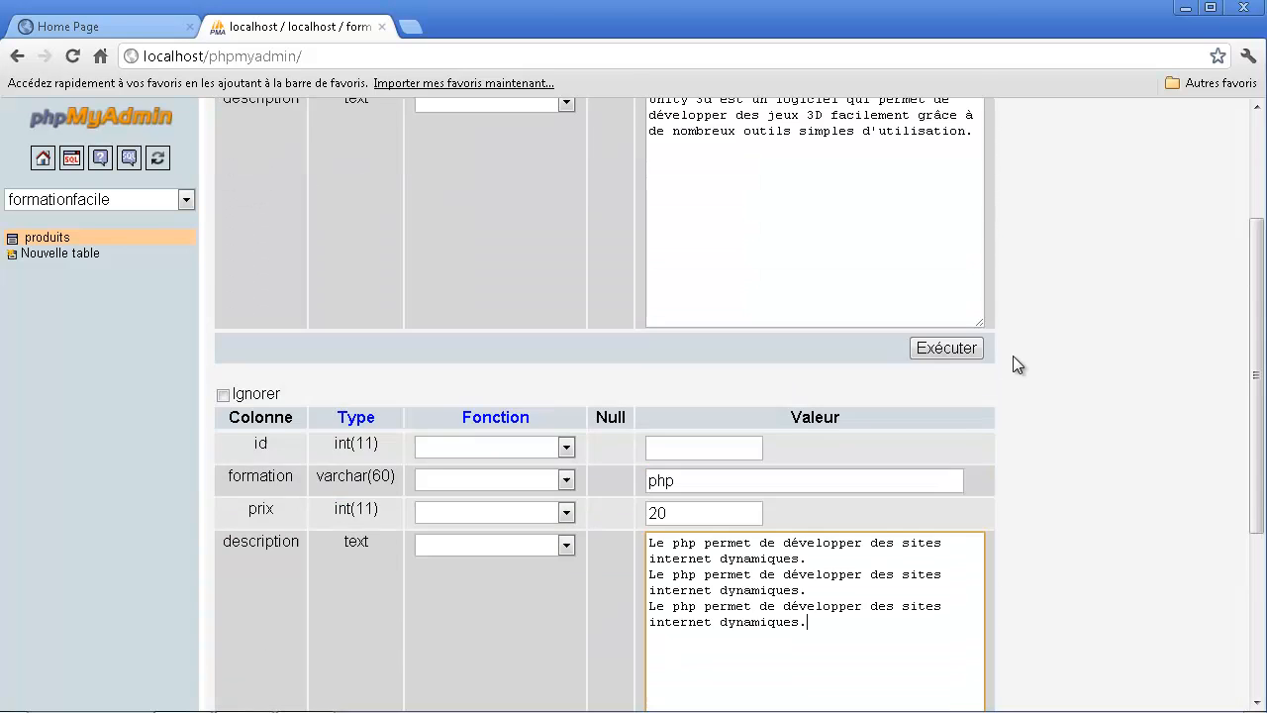
{"action": "scroll", "coordinate": [1010, 356], "scroll_direction": "down", "scroll_amount": 5}
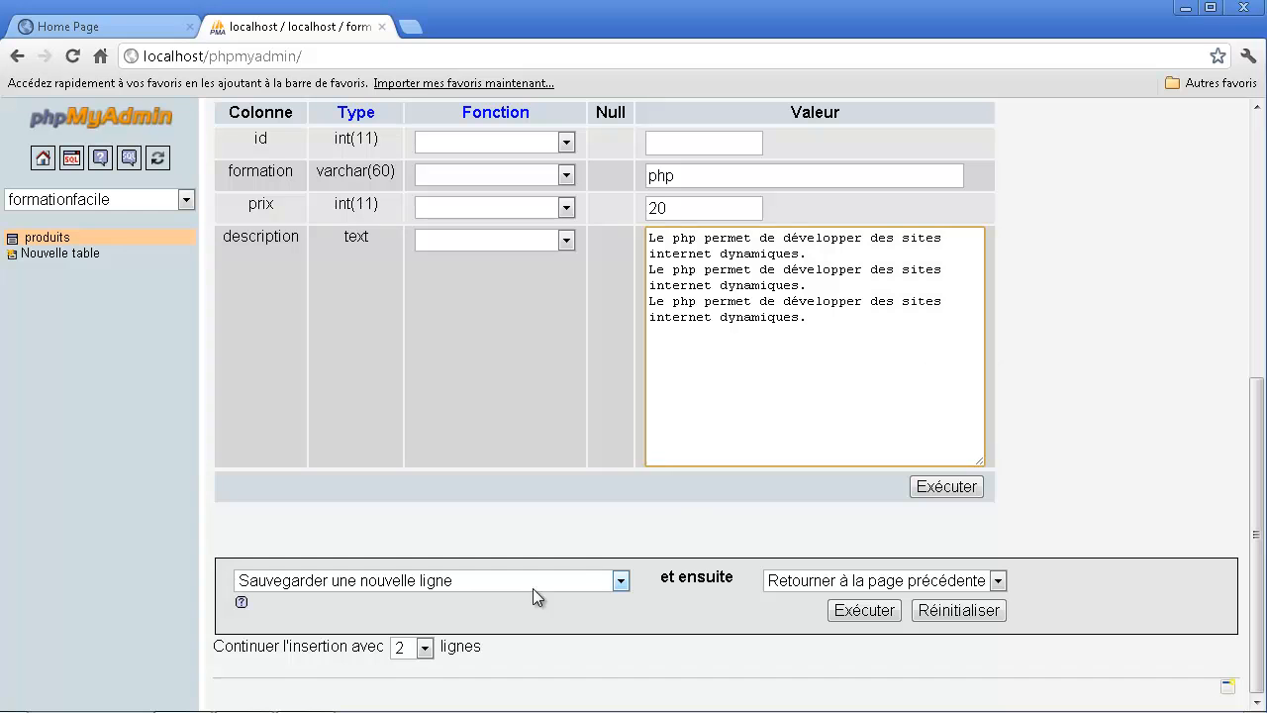
{"action": "left_click", "coordinate": [406, 649]}
{"action": "left_click", "coordinate": [402, 537]}
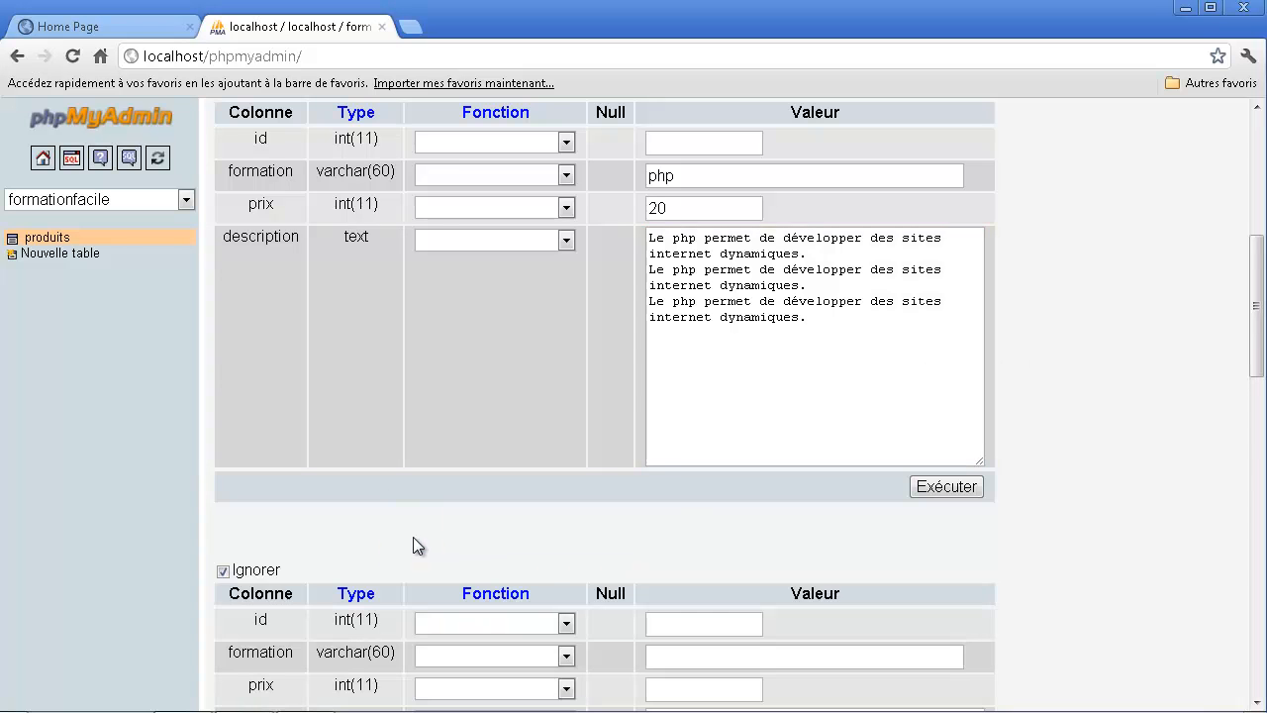
- Submit the unity and php rows for insertion into the produits table, leaving the extra blank rows ignored
{"action": "scroll", "coordinate": [568, 490], "scroll_direction": "down", "scroll_amount": 3}
{"action": "scroll", "coordinate": [572, 481], "scroll_direction": "up", "scroll_amount": 8}
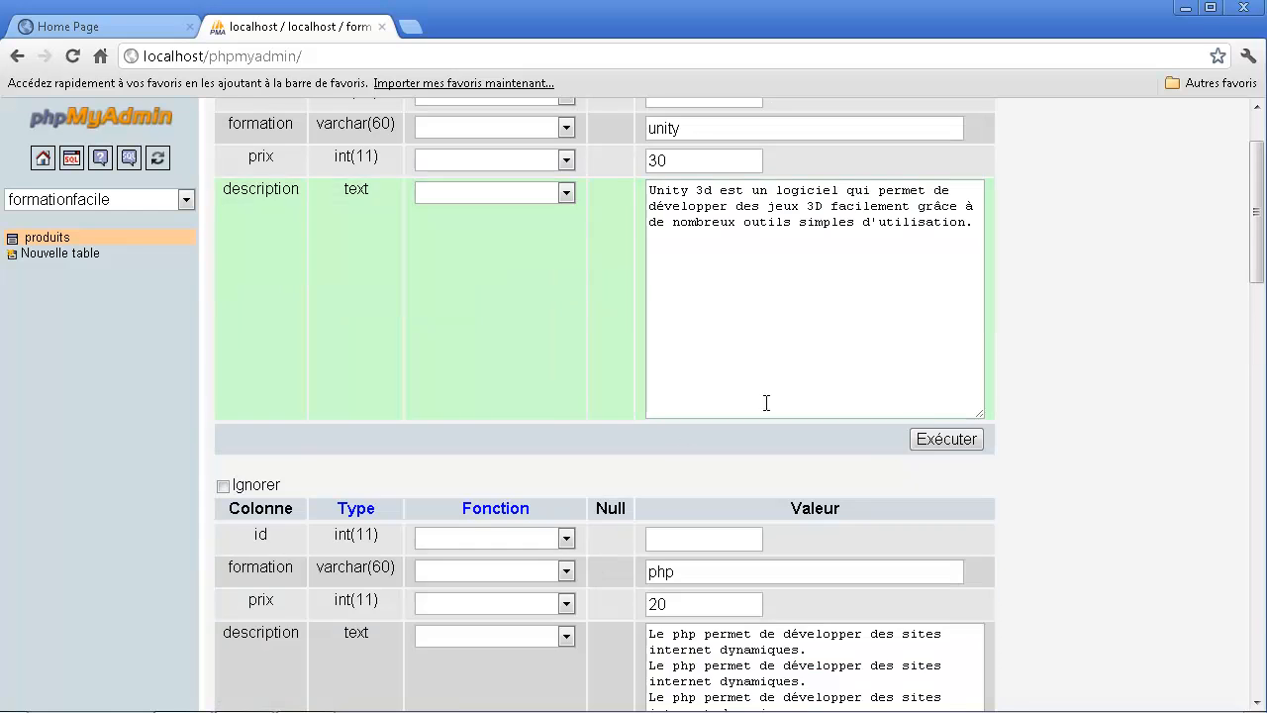
{"action": "left_click", "coordinate": [946, 438]}
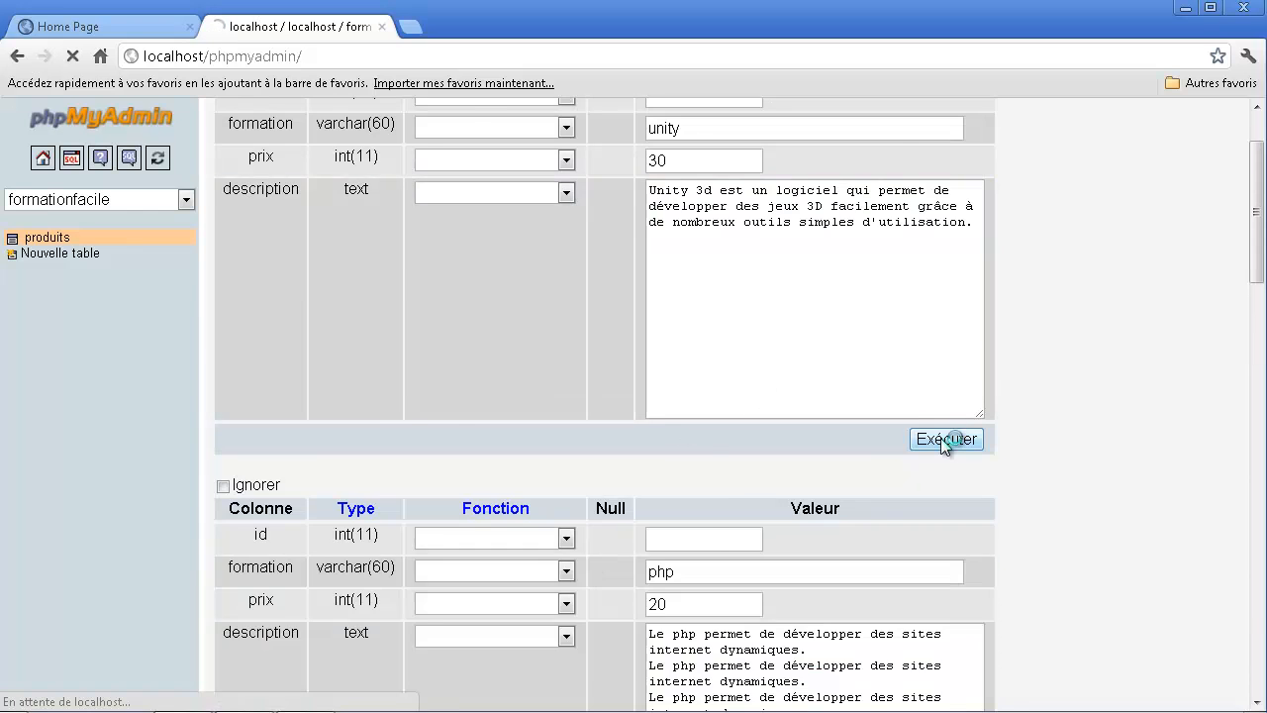
- Examine the generated INSERT statement, comparing its column list with the values supplied for the unity and php rows
{"action": "scroll", "coordinate": [836, 447], "scroll_direction": "down", "scroll_amount": 2}
{"action": "scroll", "coordinate": [791, 430], "scroll_direction": "up", "scroll_amount": 2}
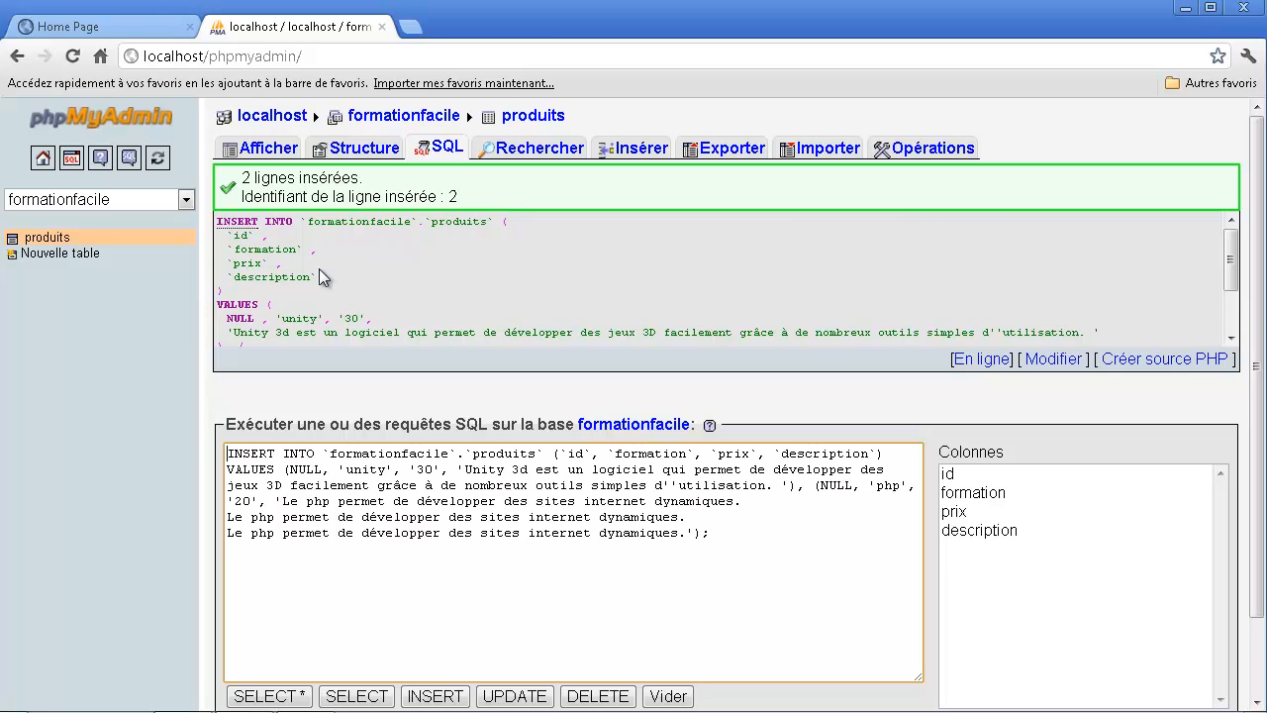
{"action": "left_click_drag", "start_coordinate": [293, 277], "coordinate": [222, 214]}
{"action": "scroll", "coordinate": [376, 271], "scroll_direction": "down", "scroll_amount": 1}
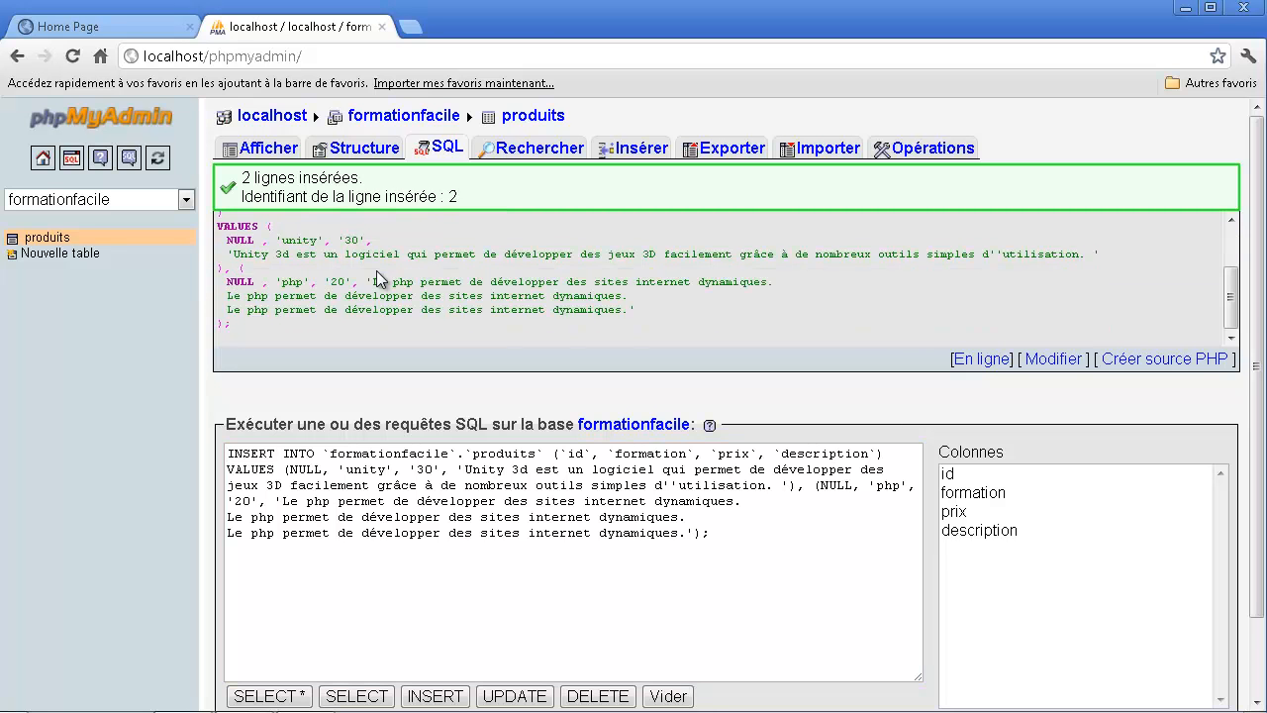
{"action": "left_click_drag", "start_coordinate": [344, 253], "coordinate": [420, 309]}
{"action": "scroll", "coordinate": [426, 302], "scroll_direction": "down", "scroll_amount": 1}
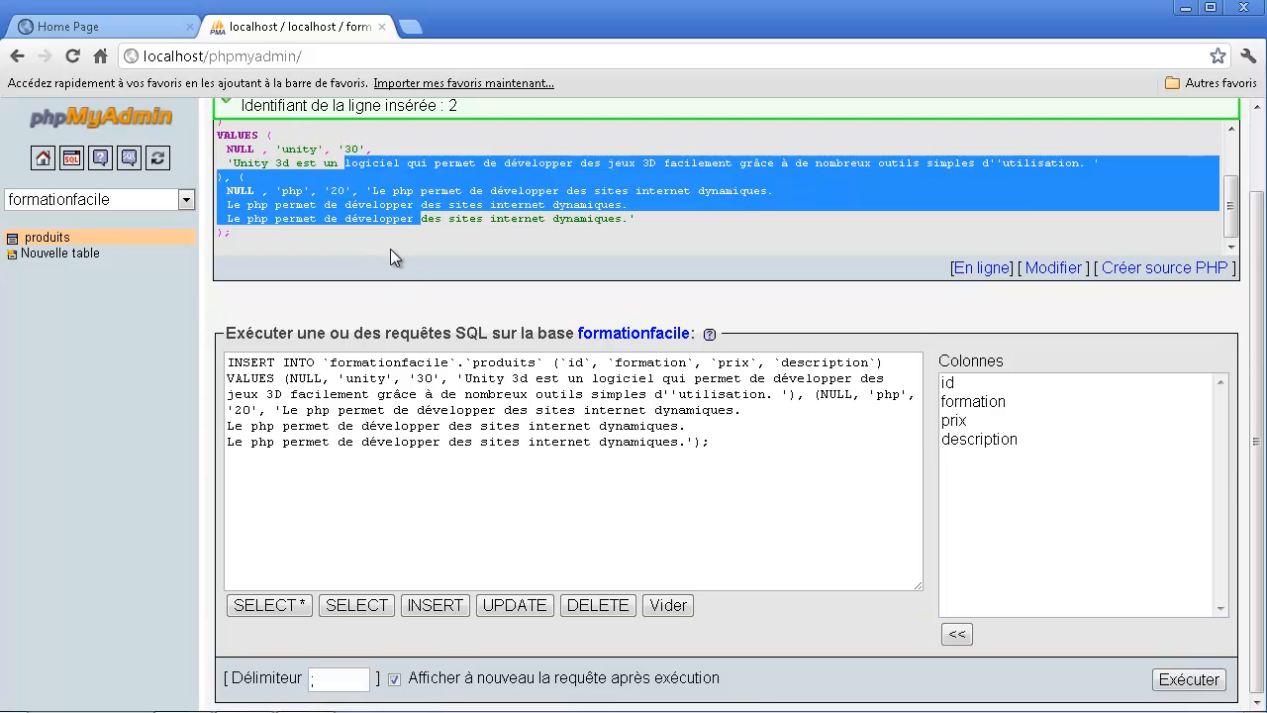
{"action": "left_click", "coordinate": [447, 239]}
{"action": "scroll", "coordinate": [355, 243], "scroll_direction": "up", "scroll_amount": 2}
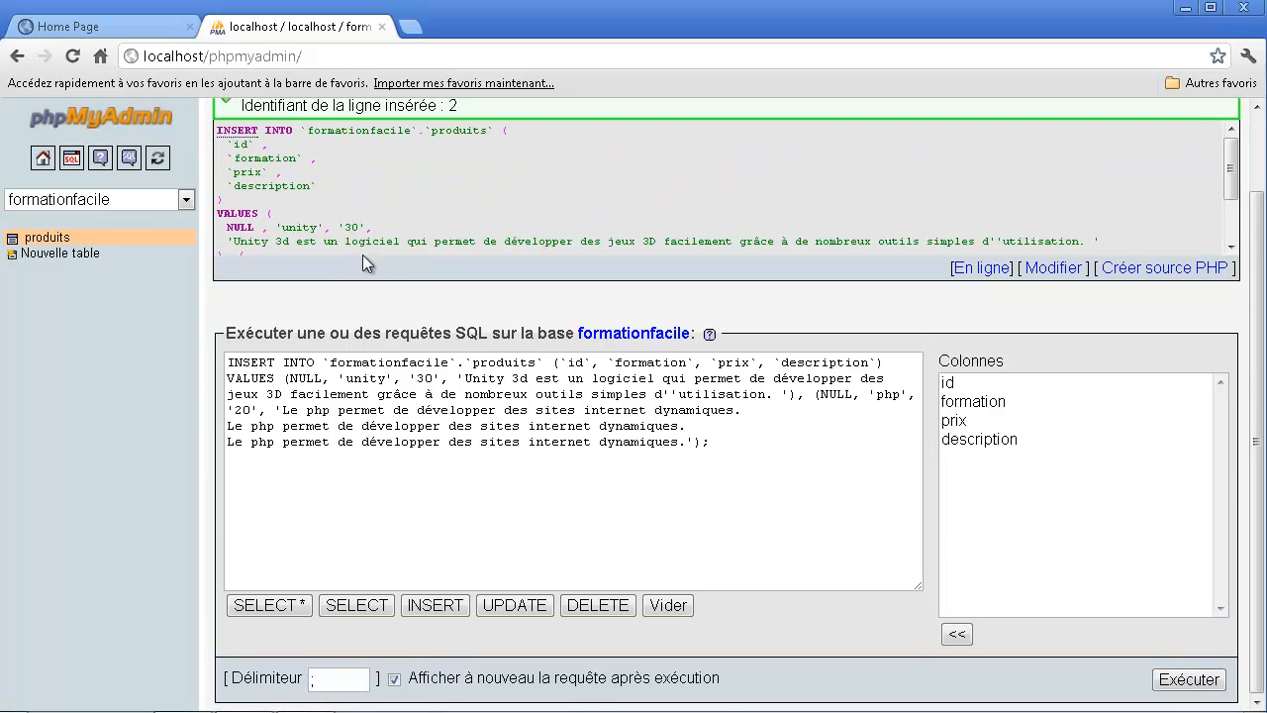
{"action": "scroll", "coordinate": [332, 233], "scroll_direction": "down", "scroll_amount": 2}
{"action": "scroll", "coordinate": [292, 203], "scroll_direction": "up", "scroll_amount": 2}
{"action": "left_click_drag", "start_coordinate": [303, 233], "coordinate": [263, 158]}
{"action": "scroll", "coordinate": [287, 174], "scroll_direction": "down", "scroll_amount": 2}
{"action": "scroll", "coordinate": [367, 202], "scroll_direction": "up", "scroll_amount": 3}
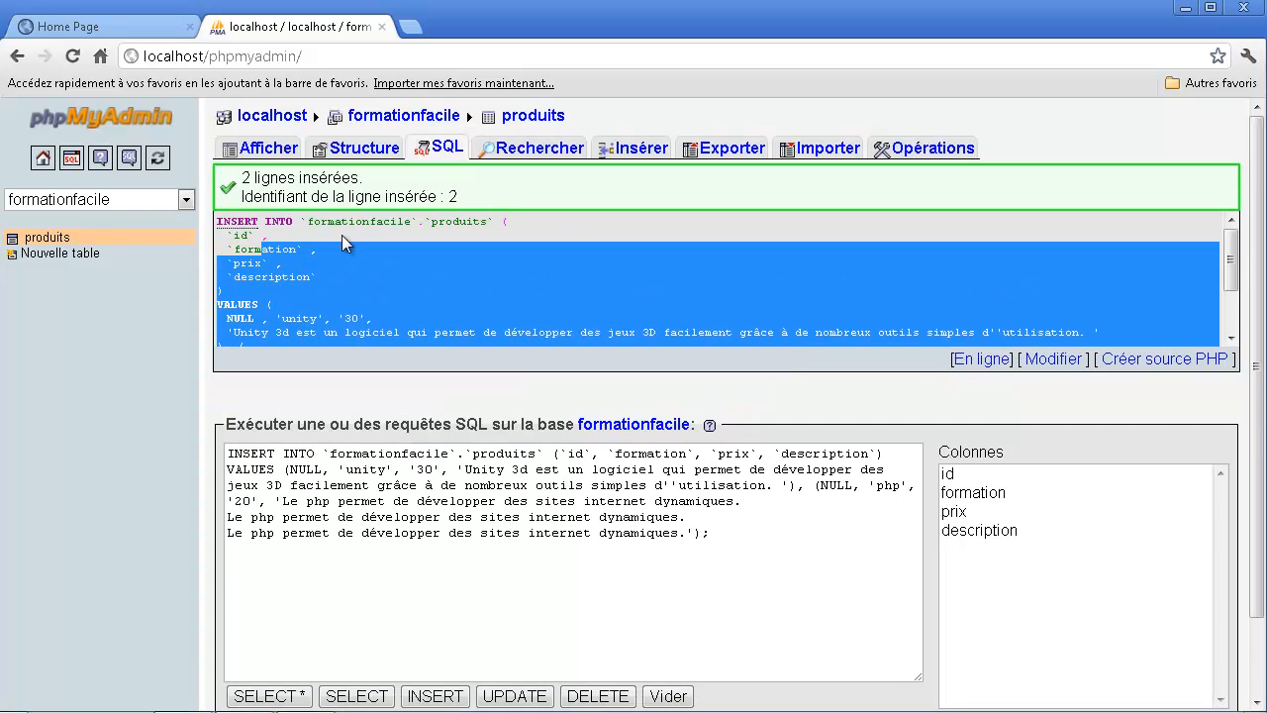
{"action": "scroll", "coordinate": [396, 266], "scroll_direction": "down", "scroll_amount": 4}
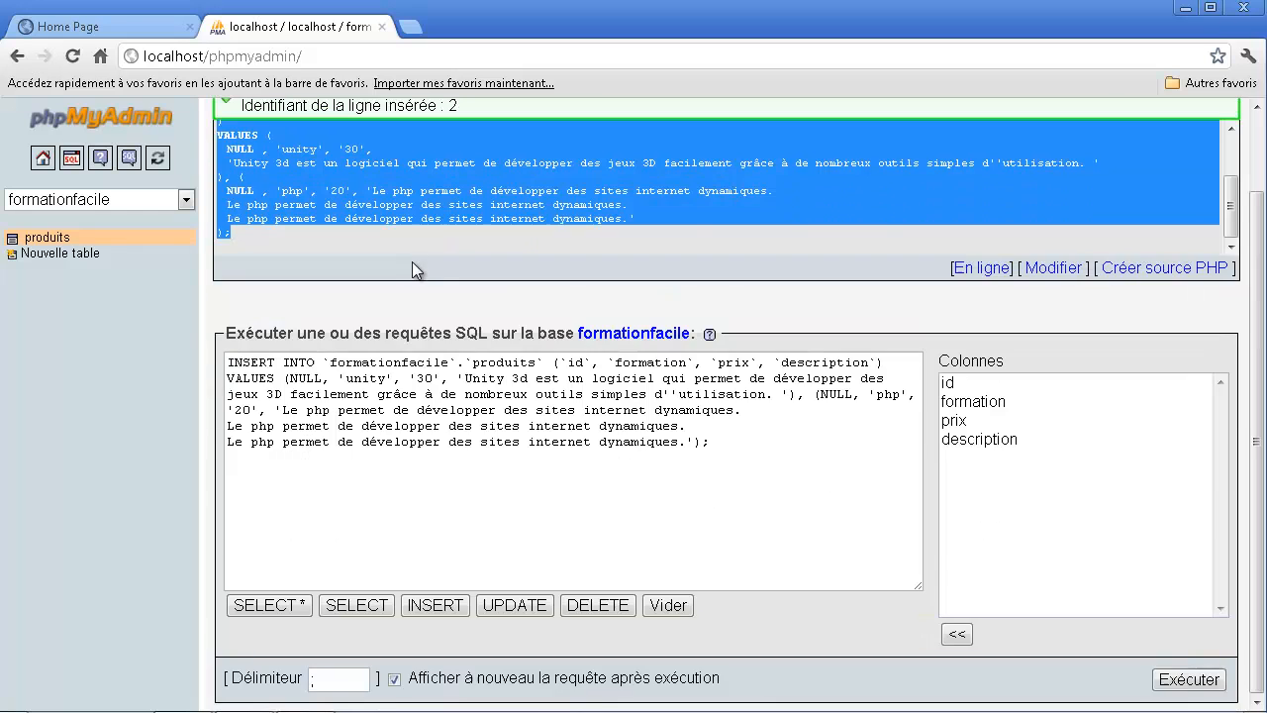
{"action": "scroll", "coordinate": [452, 274], "scroll_direction": "up", "scroll_amount": 5}
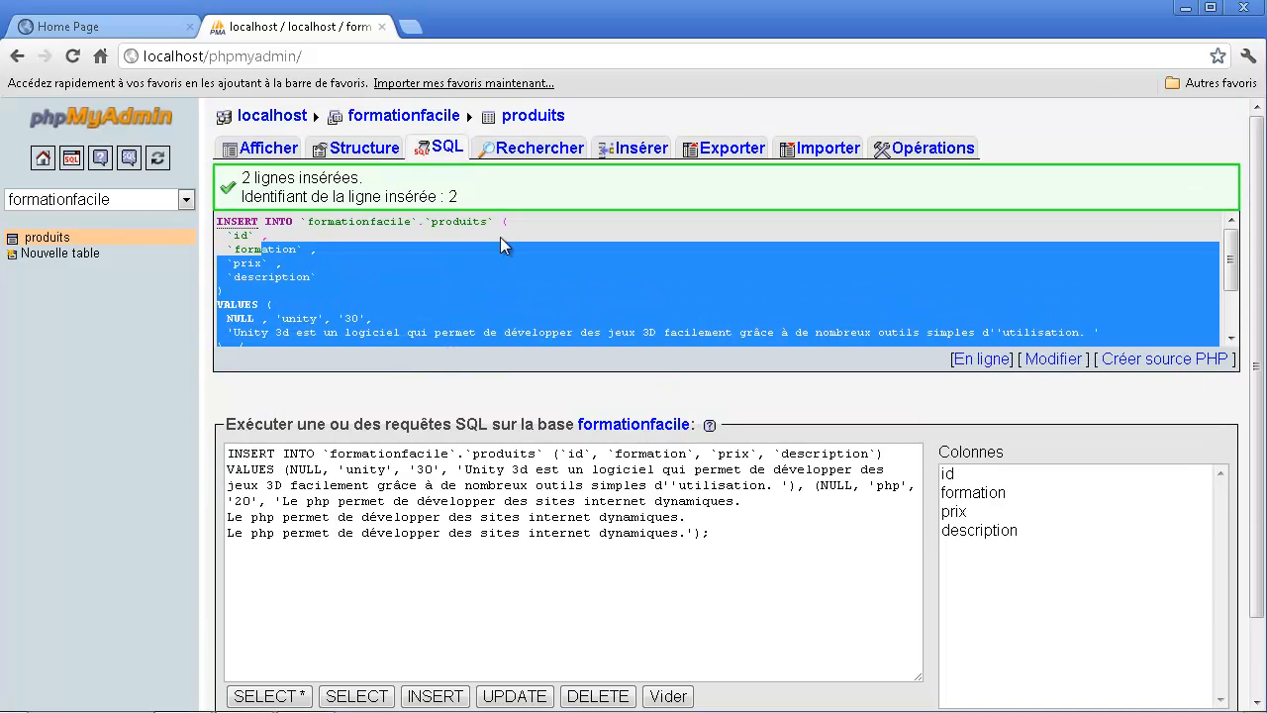
{"action": "left_click", "coordinate": [411, 227]}
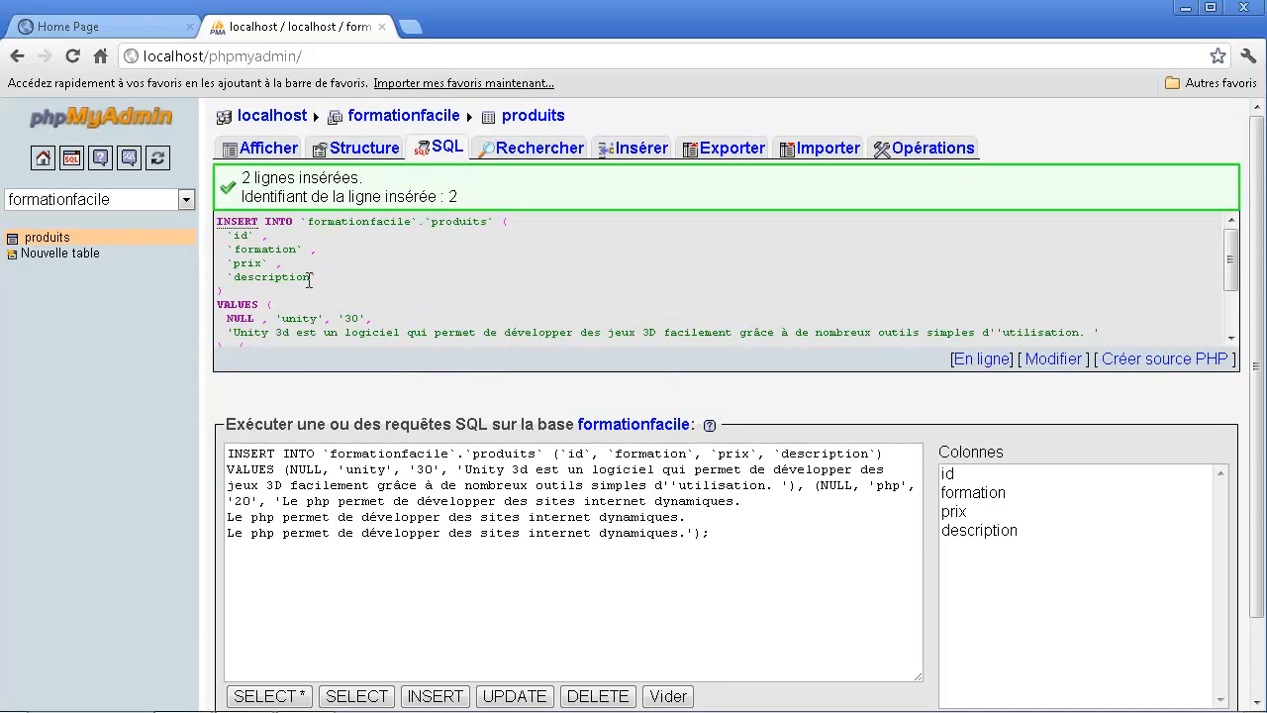
- Review the same INSERT query in the editable SQL query box for the formationfacile database
{"action": "scroll", "coordinate": [322, 264], "scroll_direction": "down", "scroll_amount": 4}
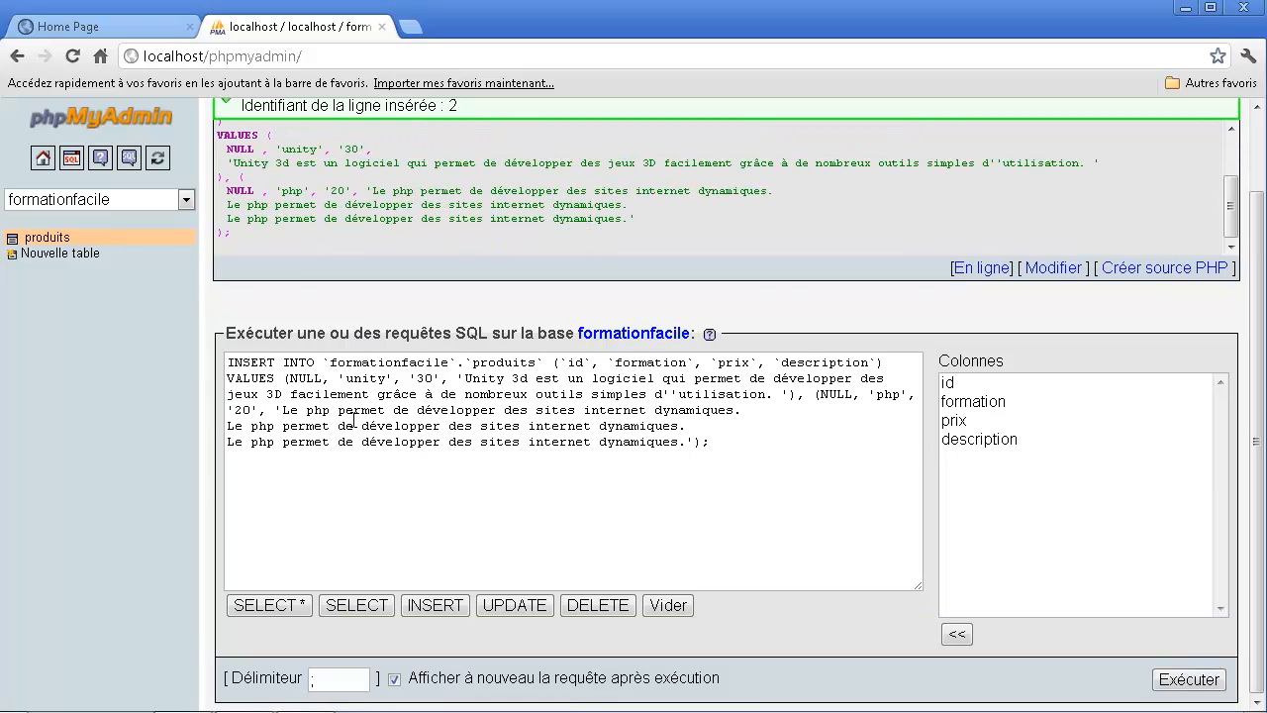
{"action": "left_click_drag", "start_coordinate": [282, 367], "coordinate": [451, 436]}
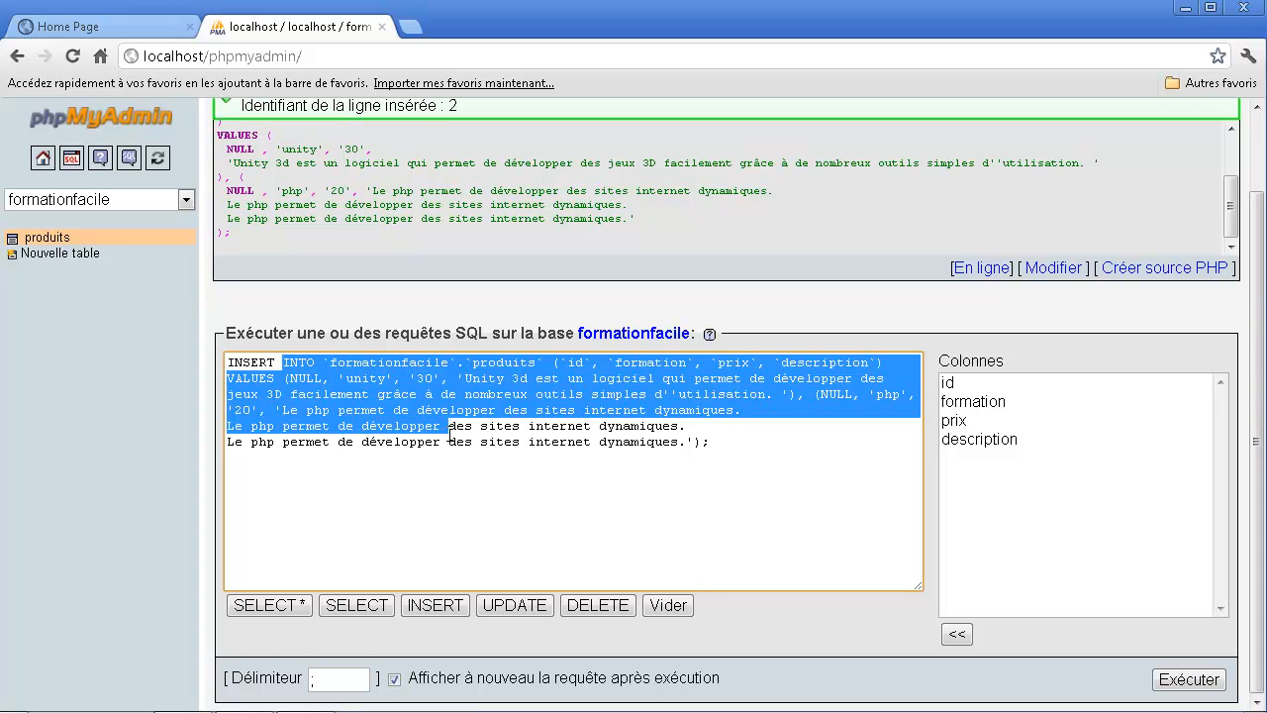
{"action": "left_click", "coordinate": [607, 501]}
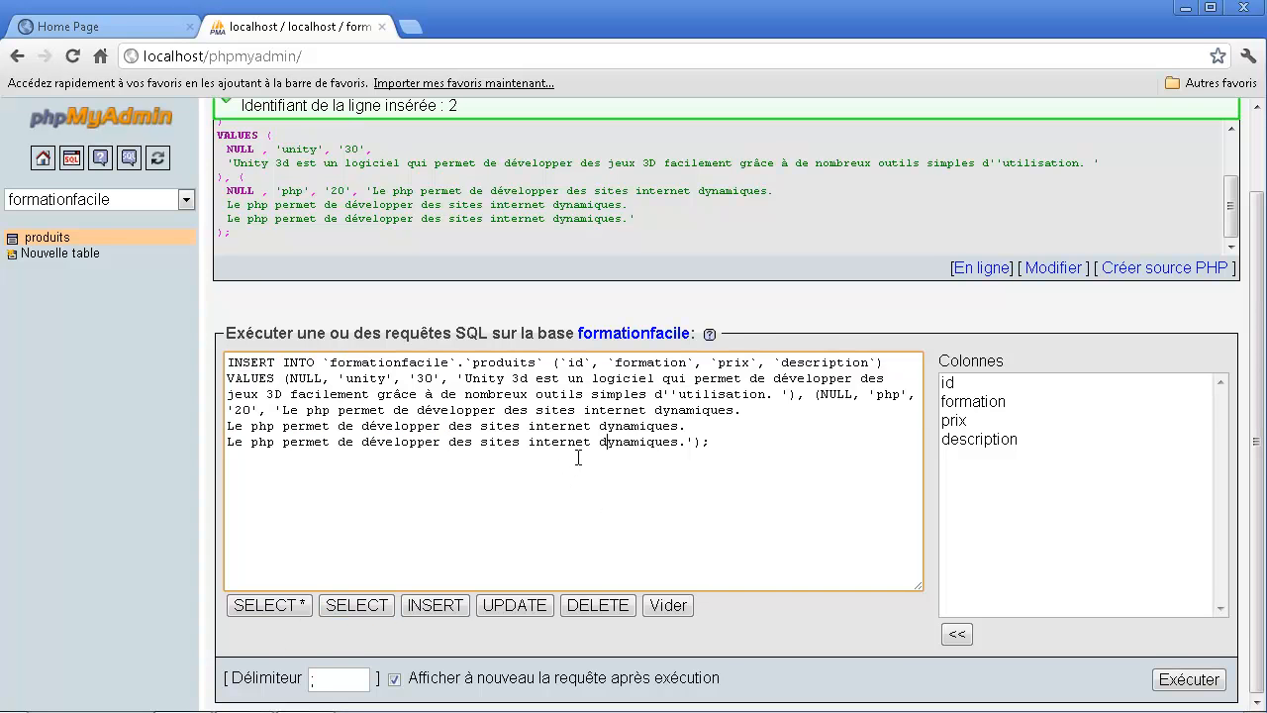
{"action": "scroll", "coordinate": [583, 478], "scroll_direction": "up", "scroll_amount": 2}
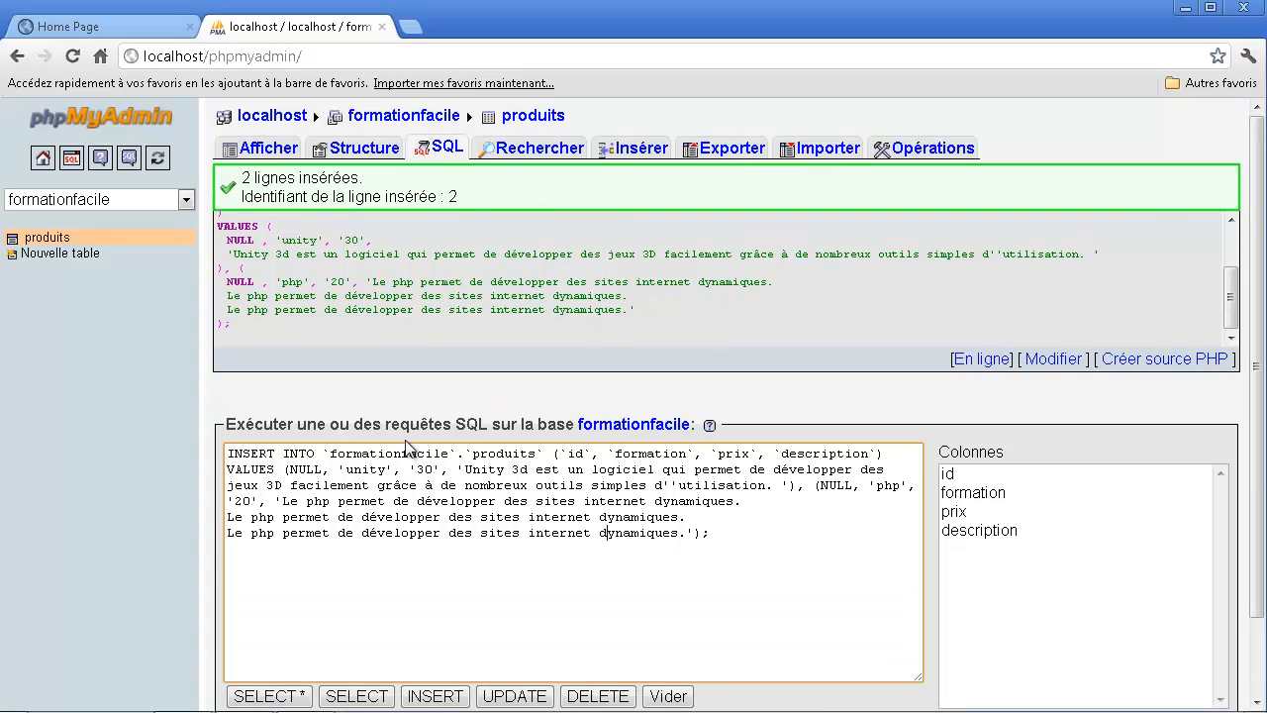
- Insert a row into produits with formation web, prix 0 and description "Création de sites web avec html et css.", leaving the id empty
{"action": "left_click", "coordinate": [629, 150]}
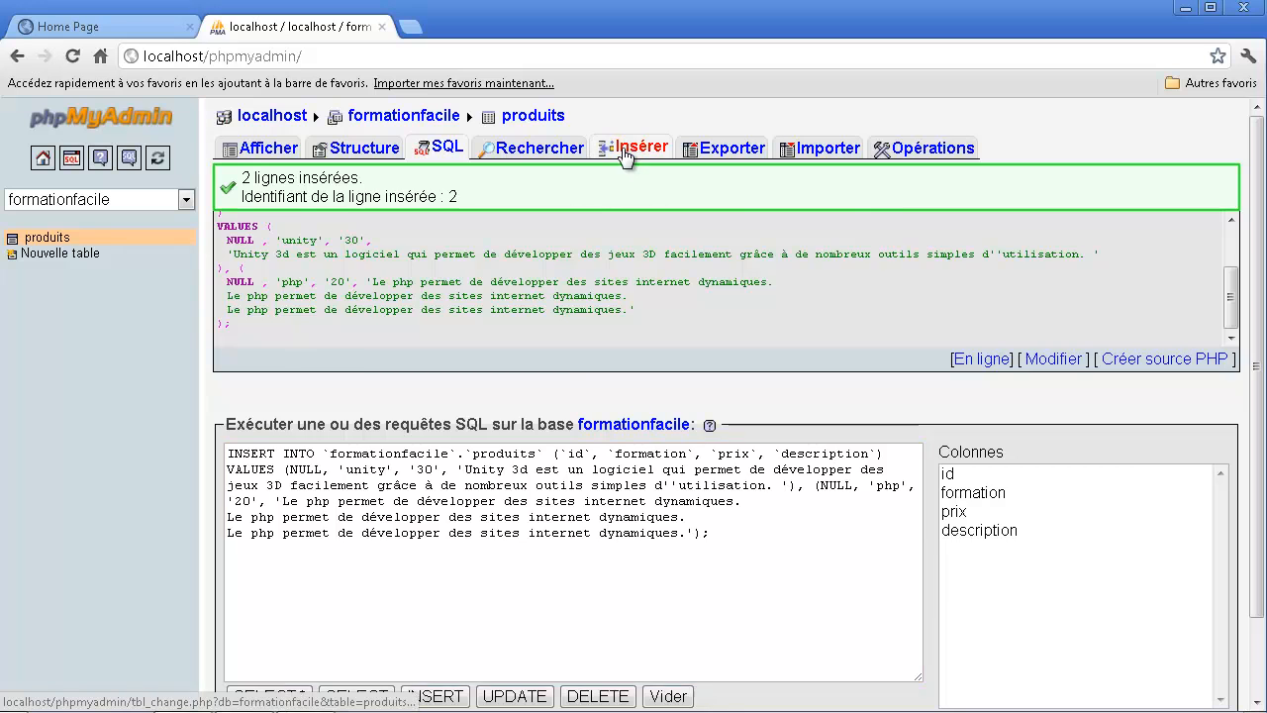
{"action": "scroll", "coordinate": [528, 354], "scroll_direction": "down", "scroll_amount": 2}
{"action": "scroll", "coordinate": [527, 354], "scroll_direction": "up", "scroll_amount": 2}
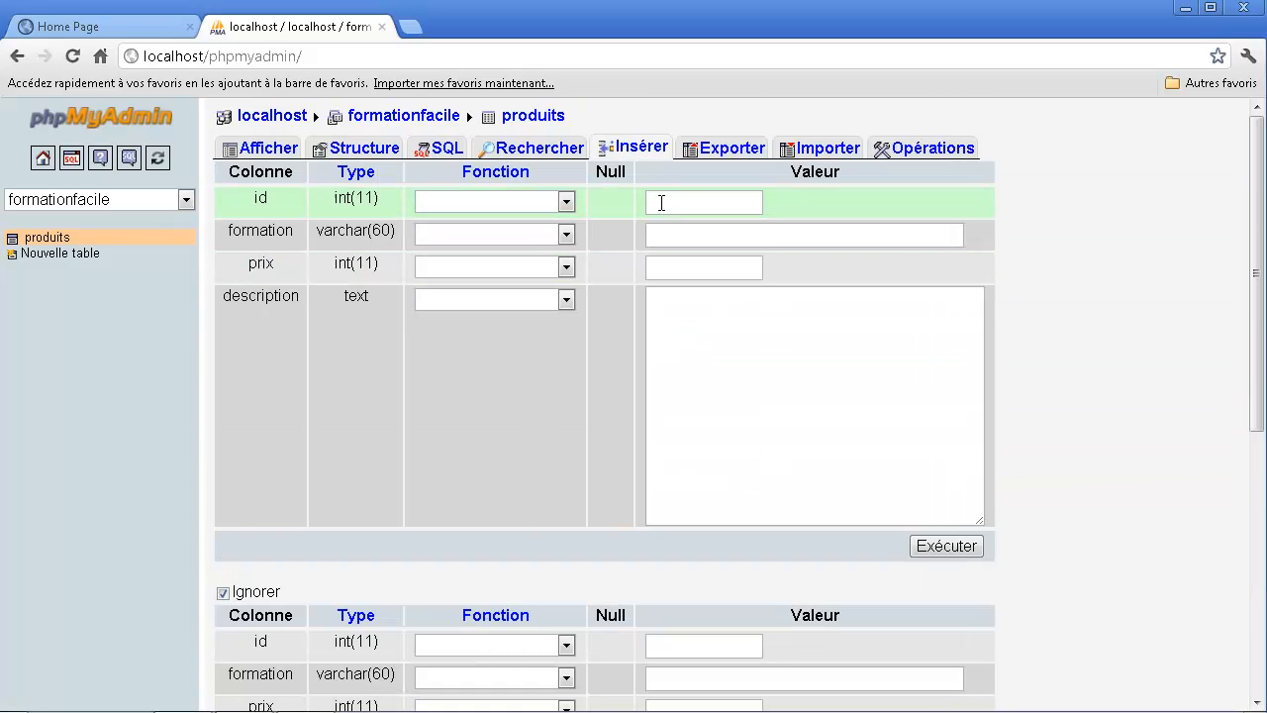
{"action": "left_click", "coordinate": [665, 203]}
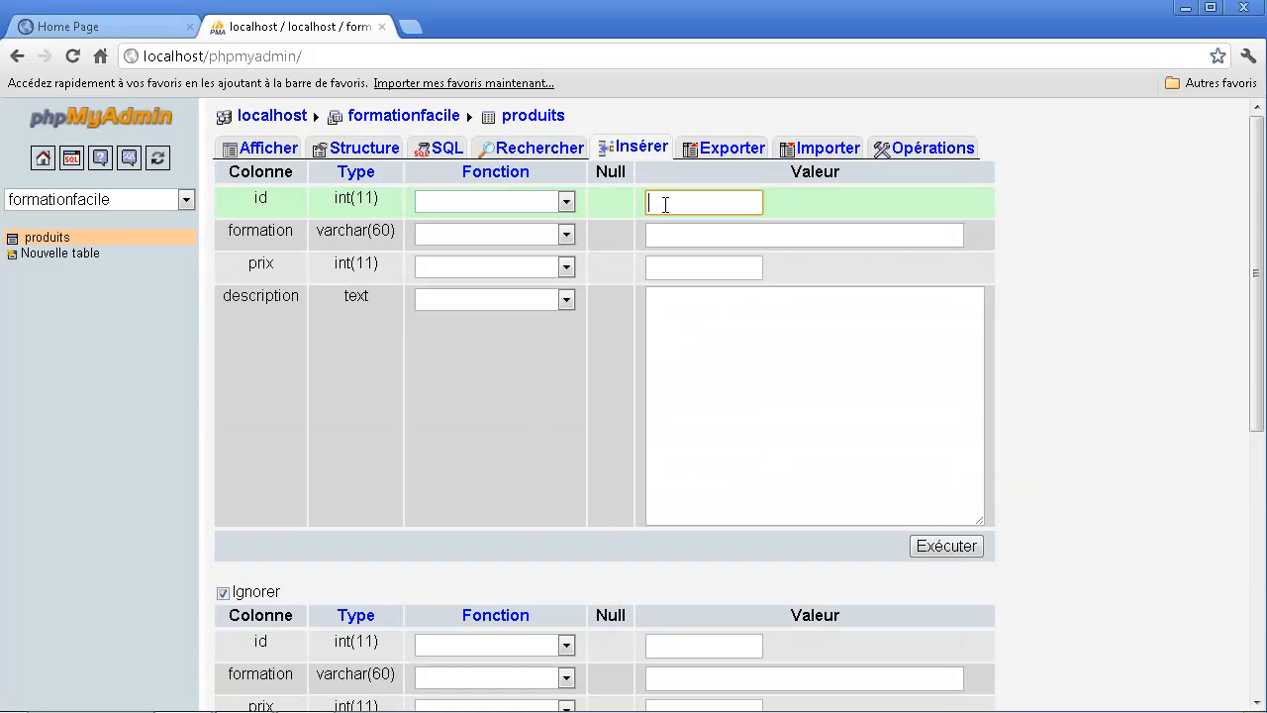
{"action": "left_click", "coordinate": [718, 237]}
{"action": "type", "text": "web"}
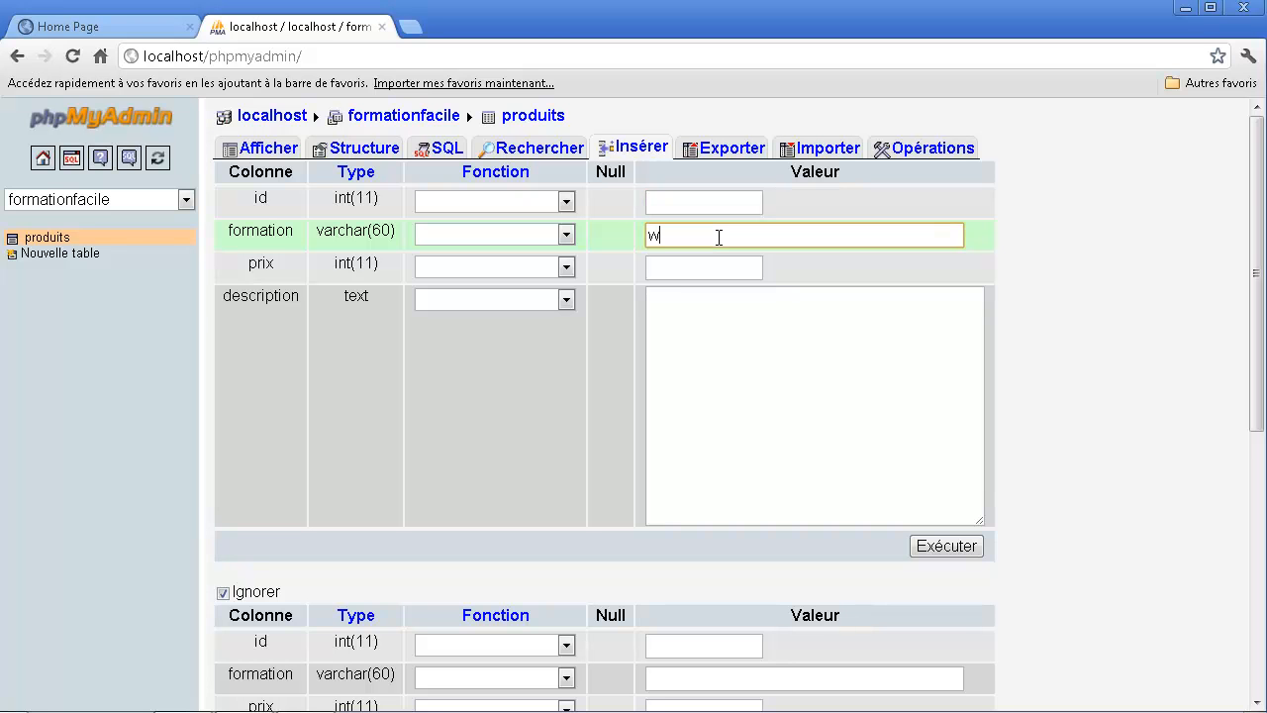
{"action": "left_click", "coordinate": [676, 266]}
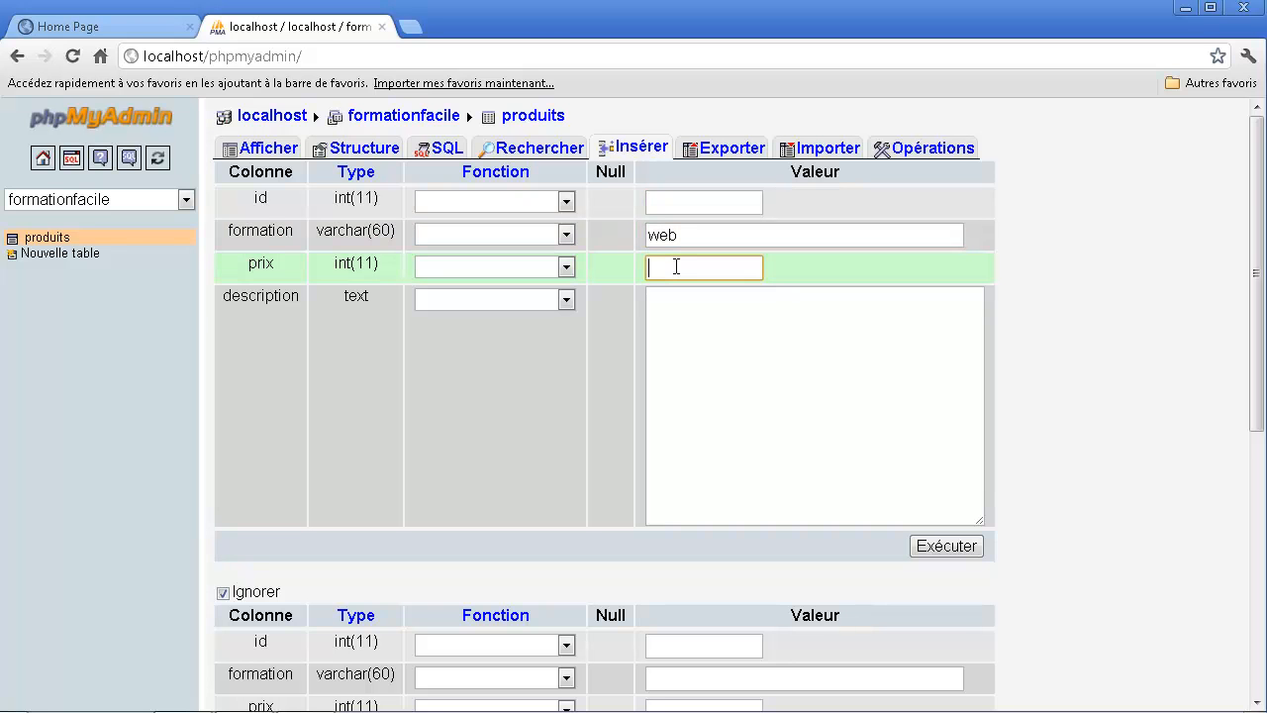
{"action": "type", "text": "0"}
{"action": "left_click", "coordinate": [709, 320]}
{"action": "type", "text": "c html et css."}
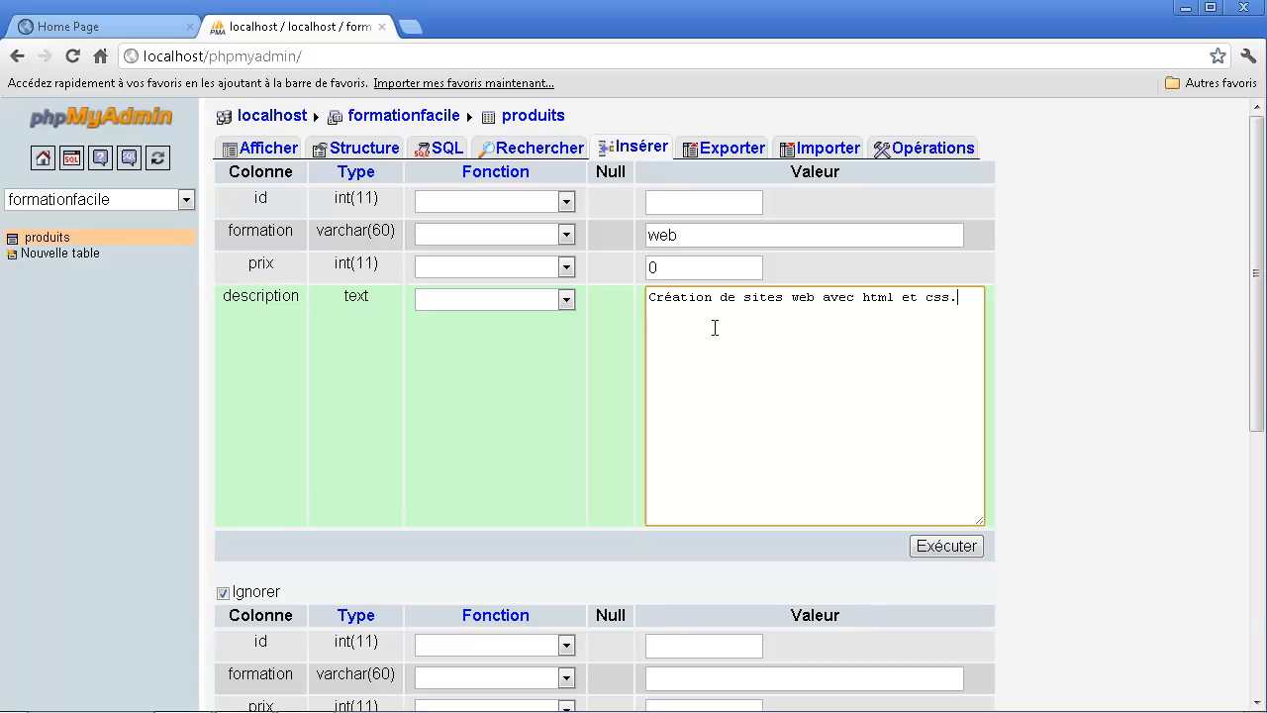
{"action": "left_click", "coordinate": [956, 550]}
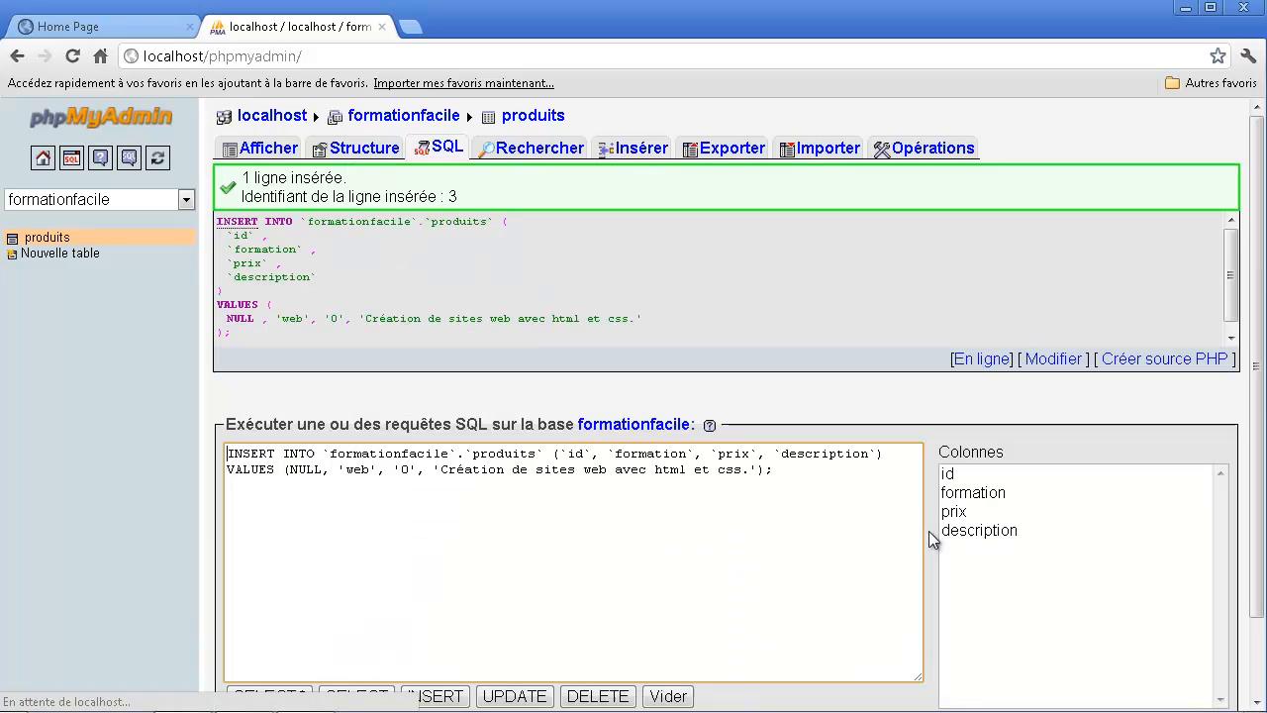
- Examine the generated INSERT statement for the web row, comparing its column list with the supplied values
{"action": "left_click_drag", "start_coordinate": [336, 222], "coordinate": [409, 237]}
{"action": "left_click", "coordinate": [368, 256]}
{"action": "left_click", "coordinate": [322, 249]}
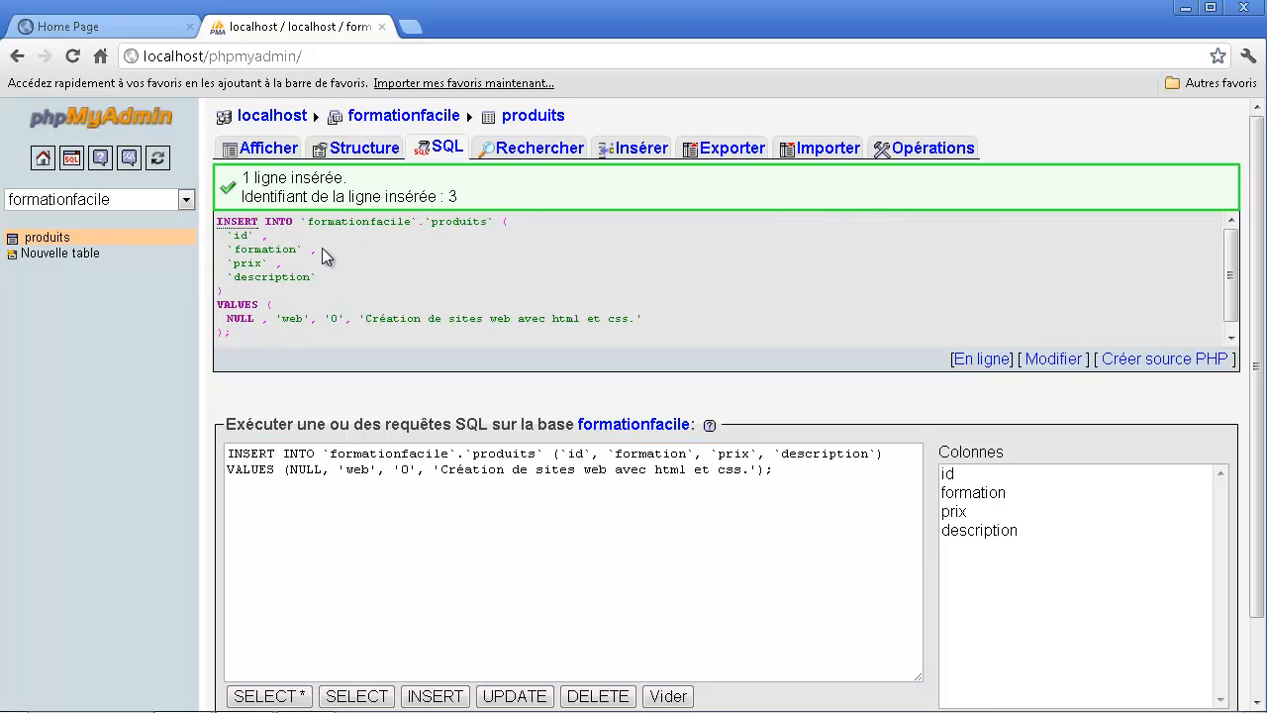
{"action": "left_click_drag", "start_coordinate": [299, 264], "coordinate": [400, 318]}
{"action": "scroll", "coordinate": [412, 310], "scroll_direction": "down", "scroll_amount": 1}
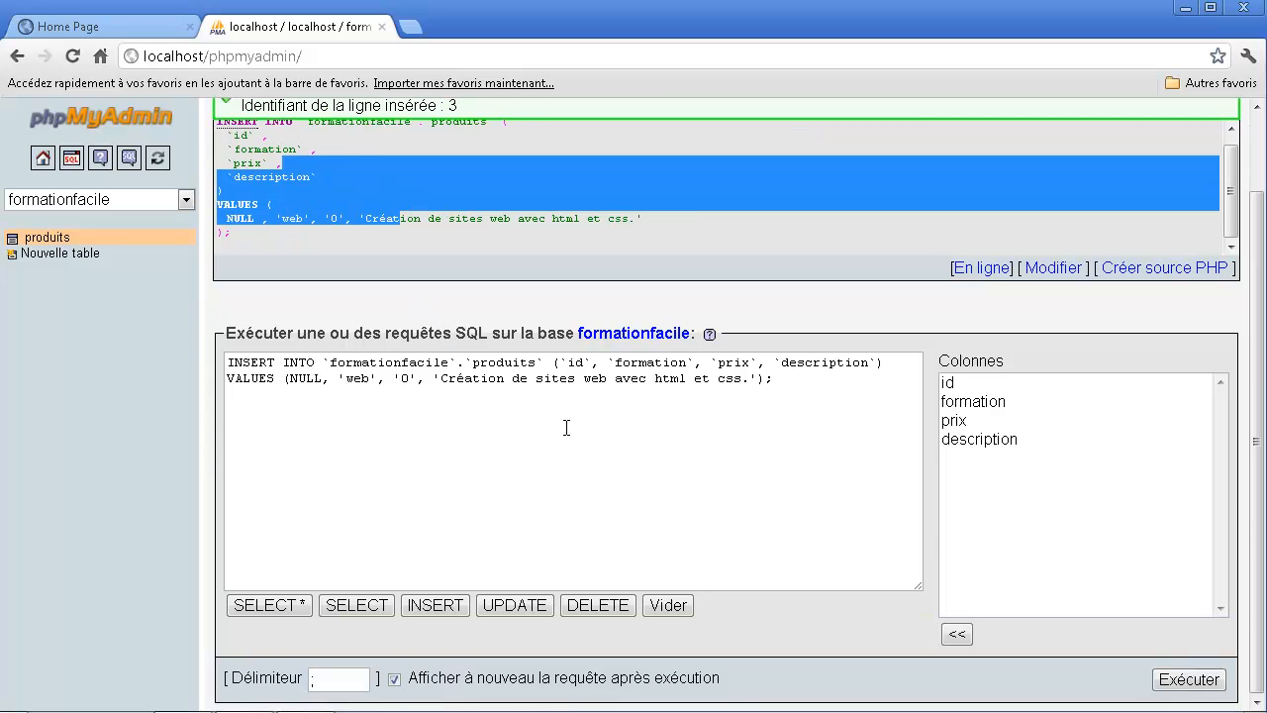
{"action": "scroll", "coordinate": [565, 424], "scroll_direction": "up", "scroll_amount": 1}
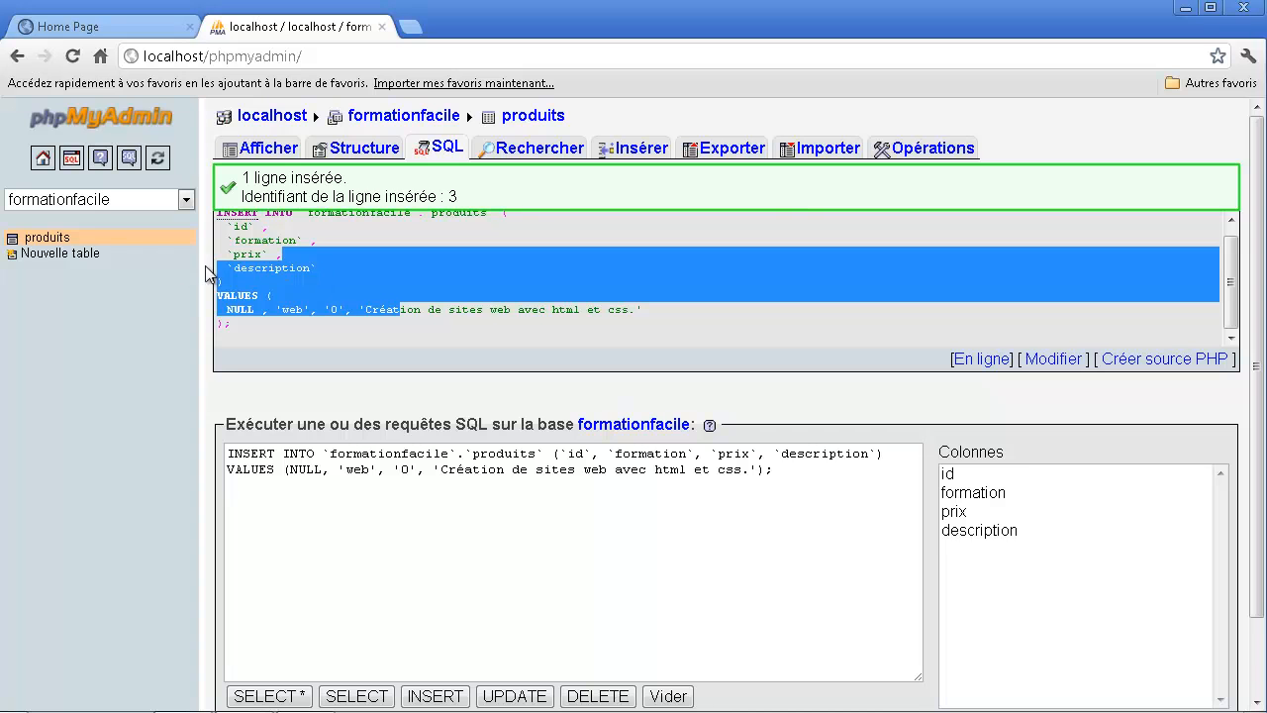
{"action": "scroll", "coordinate": [59, 253], "scroll_direction": "up", "scroll_amount": 3}
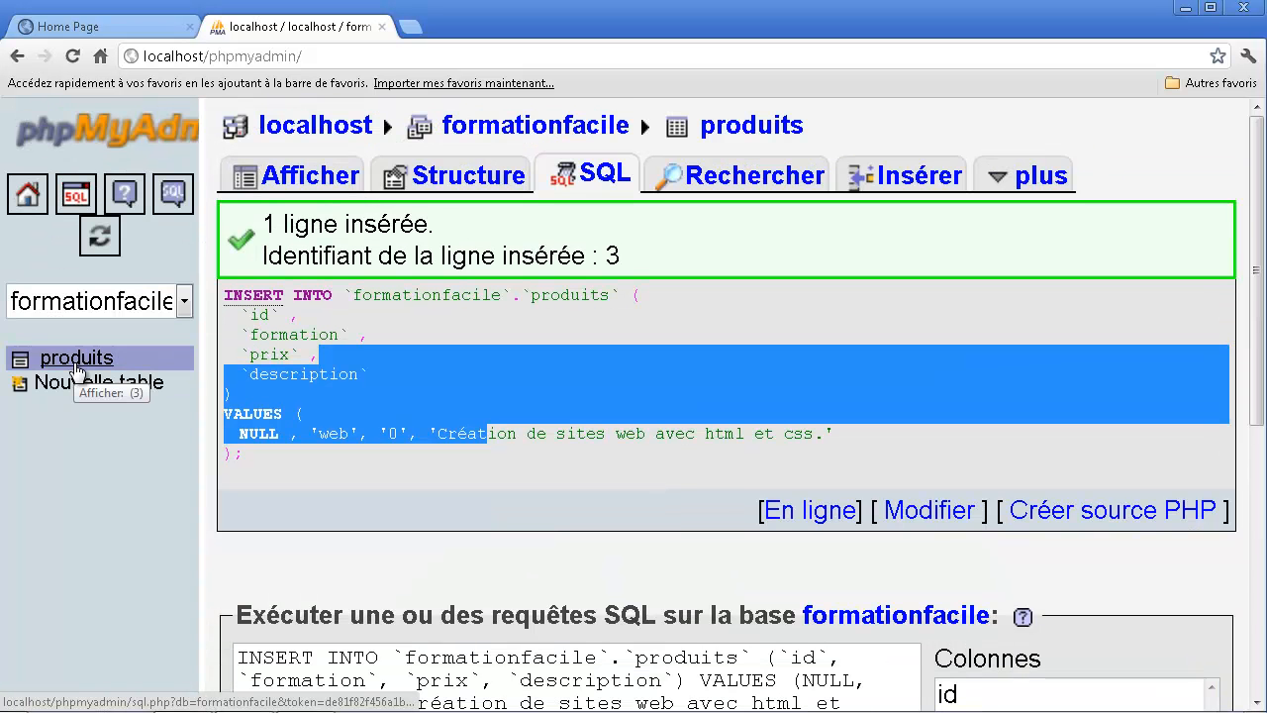
{"action": "scroll", "coordinate": [76, 367], "scroll_direction": "down", "scroll_amount": 3}
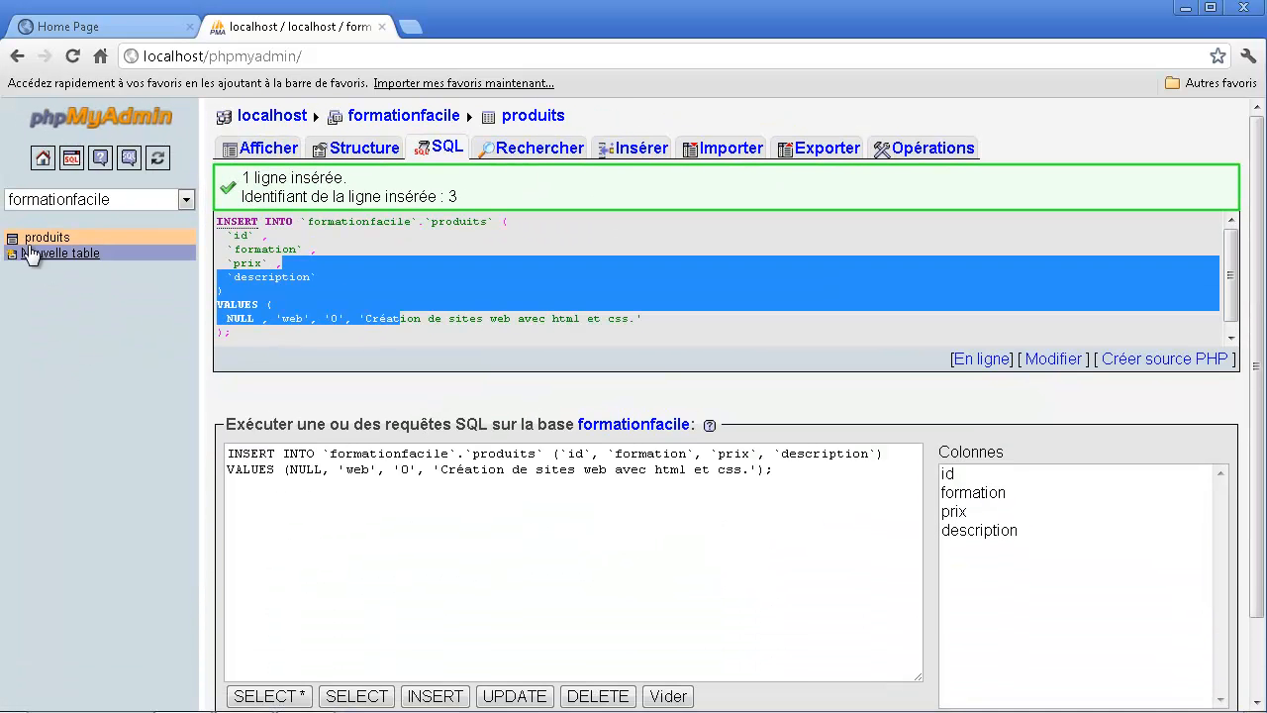
- Browse the stored rows of the produits table and examine the unity row's description, leaving no row selected
{"action": "left_click", "coordinate": [35, 238]}
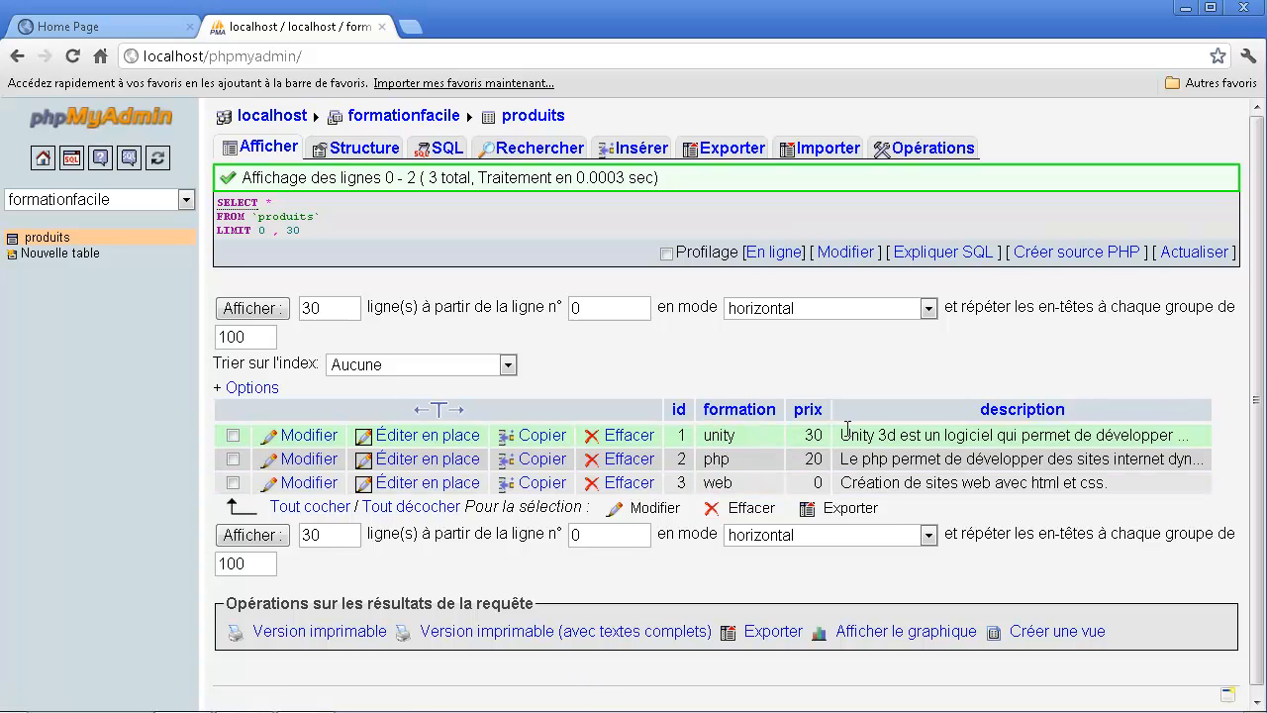
{"action": "left_click_drag", "start_coordinate": [861, 434], "coordinate": [1105, 434]}
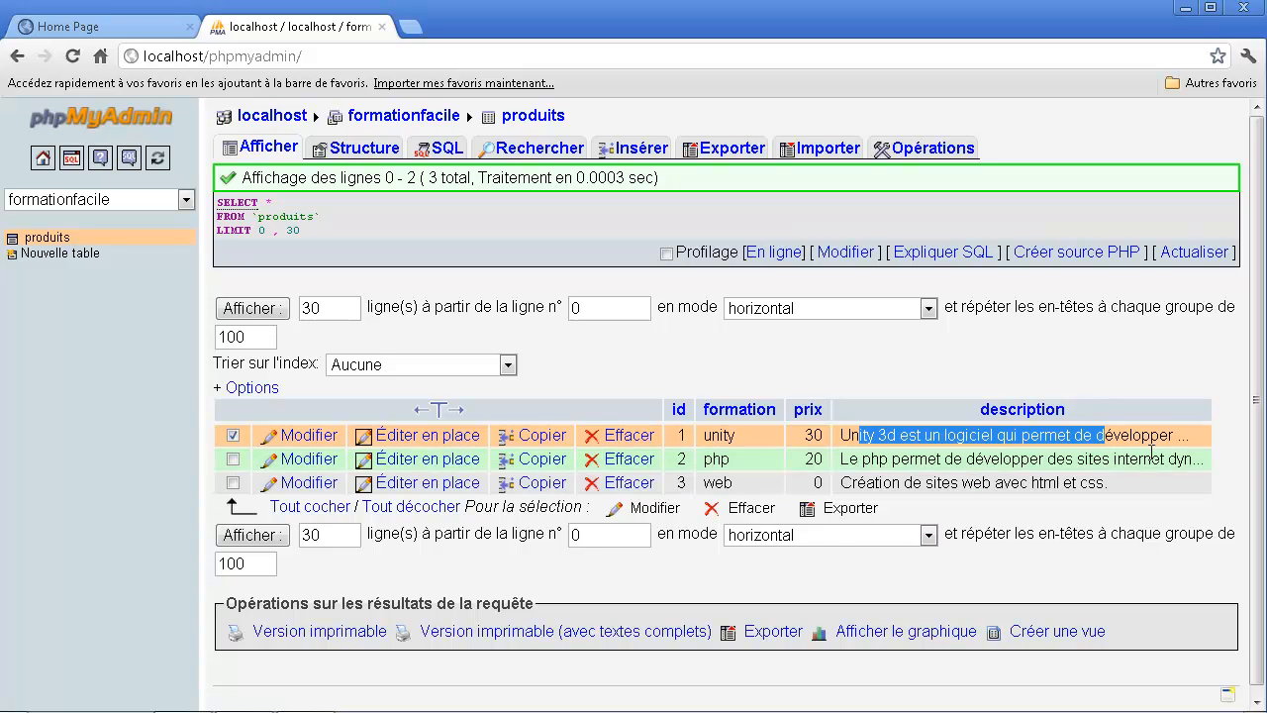
{"action": "left_click", "coordinate": [1044, 571]}
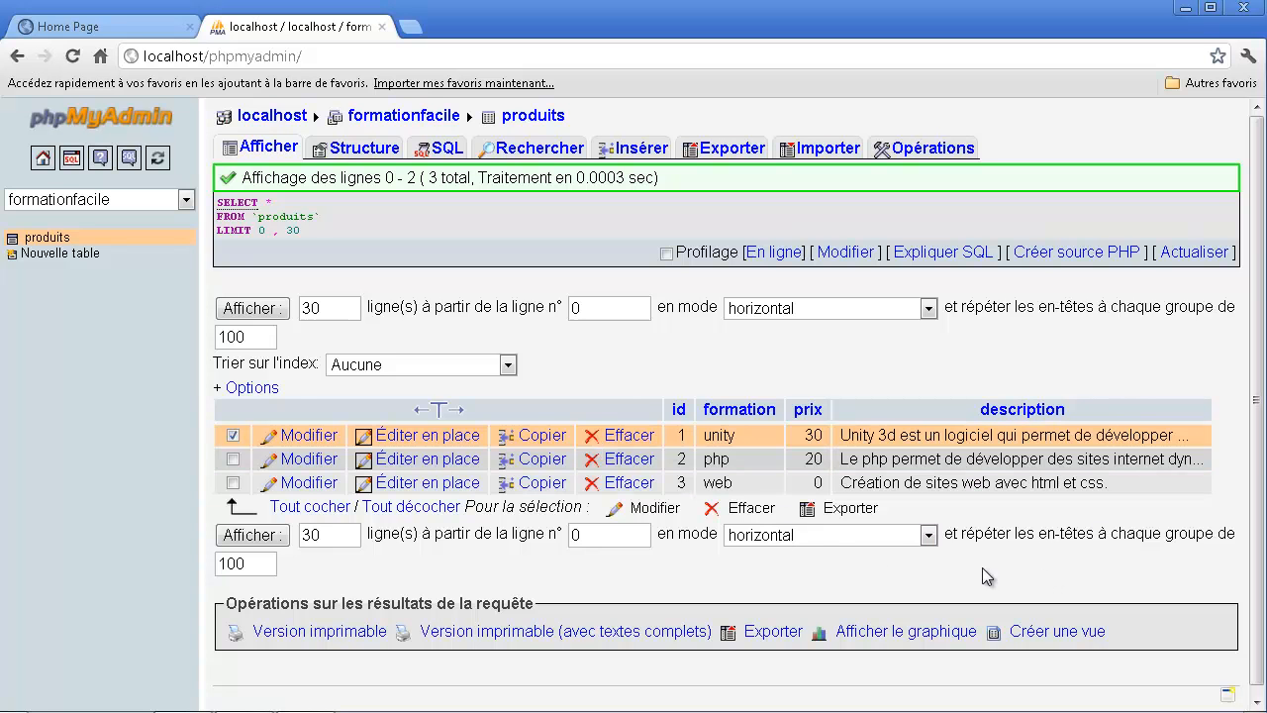
{"action": "left_click", "coordinate": [232, 436]}
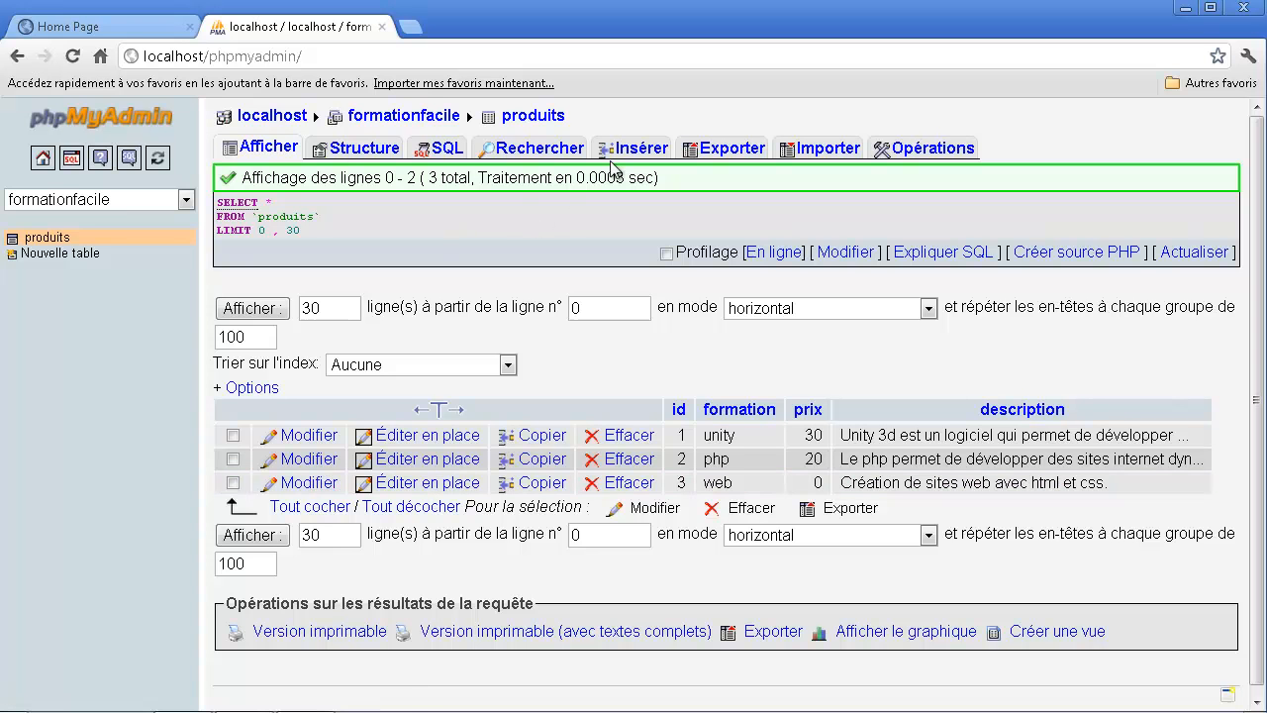
- Export the rows of the produits table in PDF format using the Rapide export method
{"action": "left_click", "coordinate": [725, 157]}
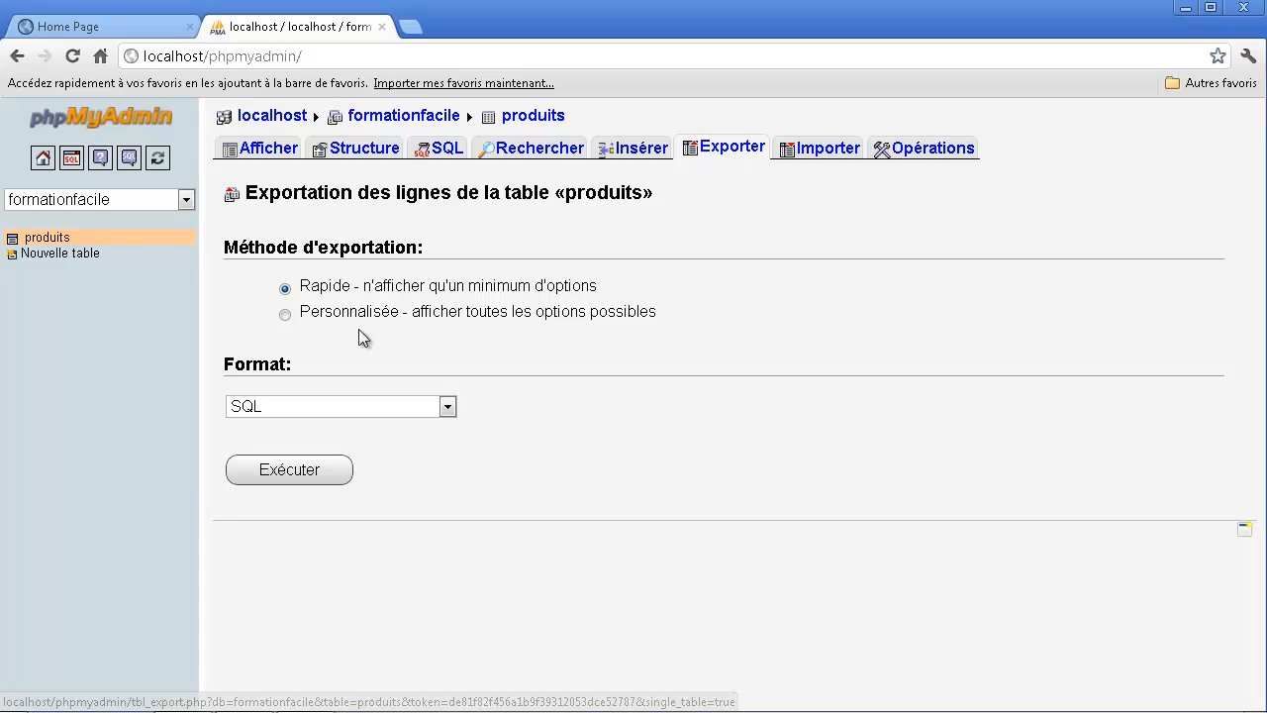
{"action": "left_click", "coordinate": [315, 398]}
{"action": "left_click", "coordinate": [308, 406]}
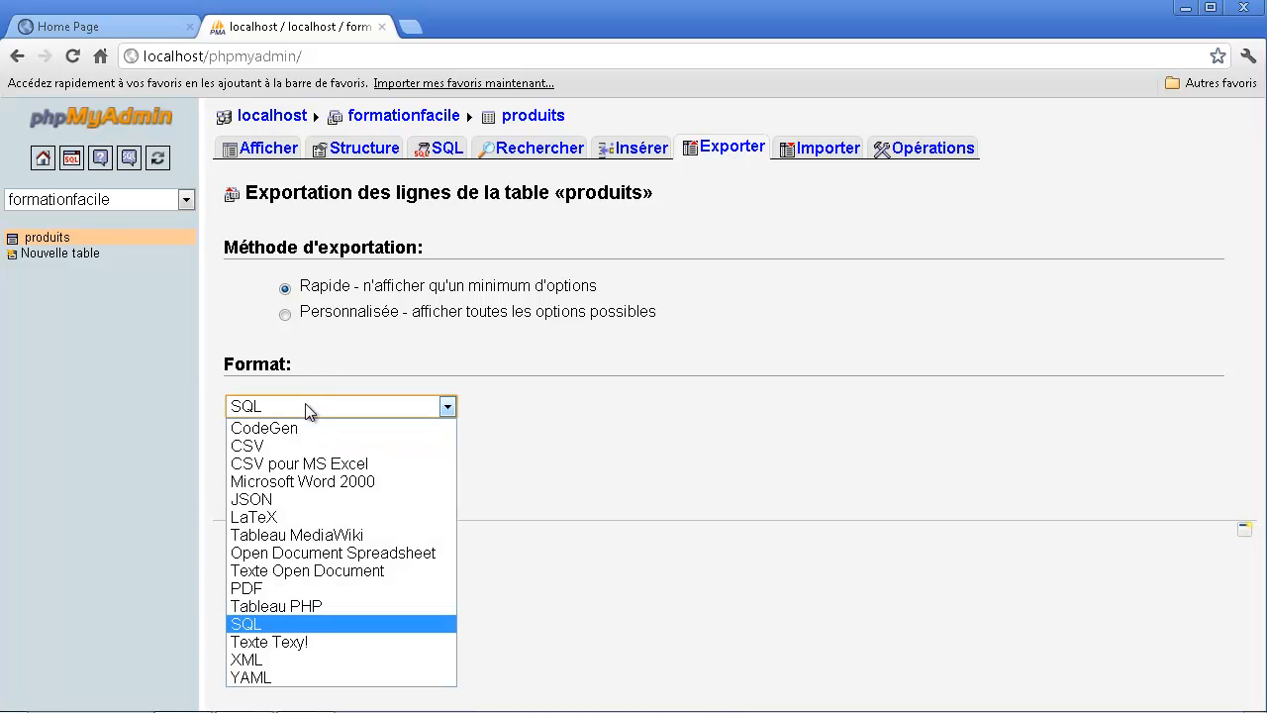
{"action": "left_click", "coordinate": [246, 585]}
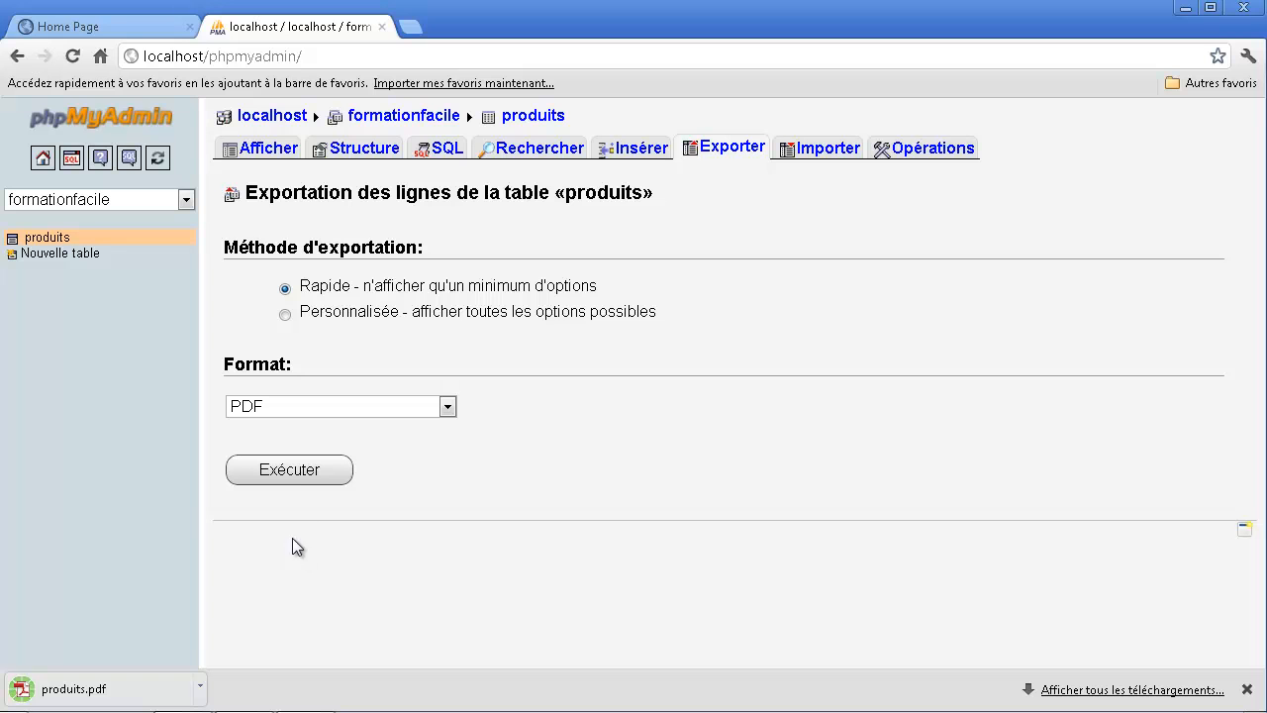
- Open the downloaded produits.pdf in Adobe Reader, examine the exported table's columns and rows, and close the document
{"action": "left_click", "coordinate": [95, 688]}
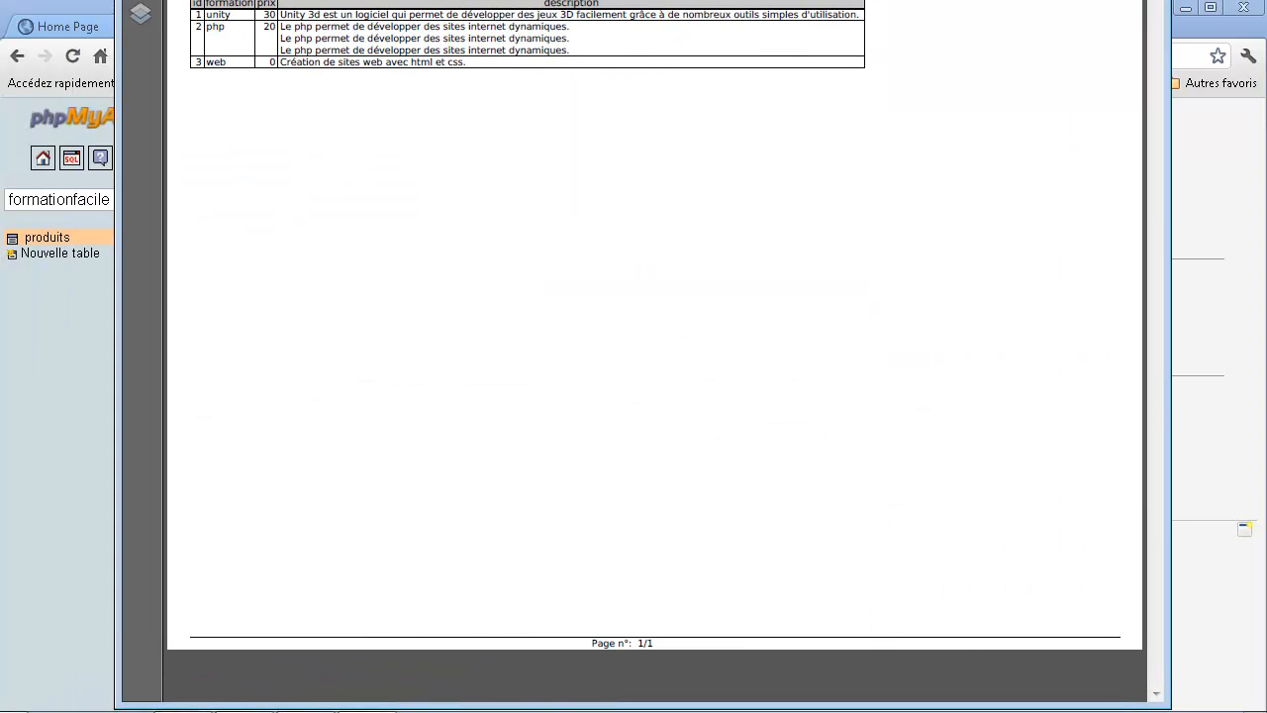
{"action": "left_click_drag", "start_coordinate": [449, 0], "coordinate": [449, 131]}
{"action": "scroll", "coordinate": [396, 287], "scroll_direction": "up", "scroll_amount": 2}
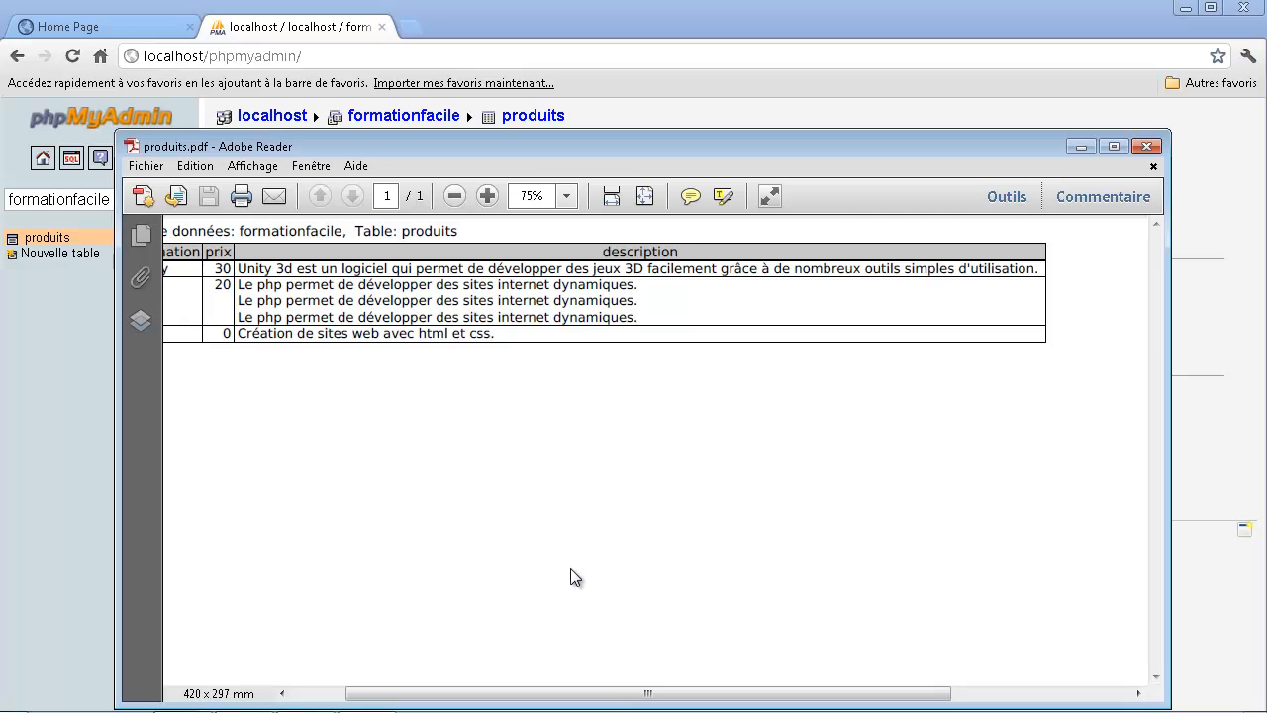
{"action": "left_click_drag", "start_coordinate": [605, 691], "coordinate": [542, 693]}
{"action": "scroll", "coordinate": [518, 648], "scroll_direction": "up", "scroll_amount": 2}
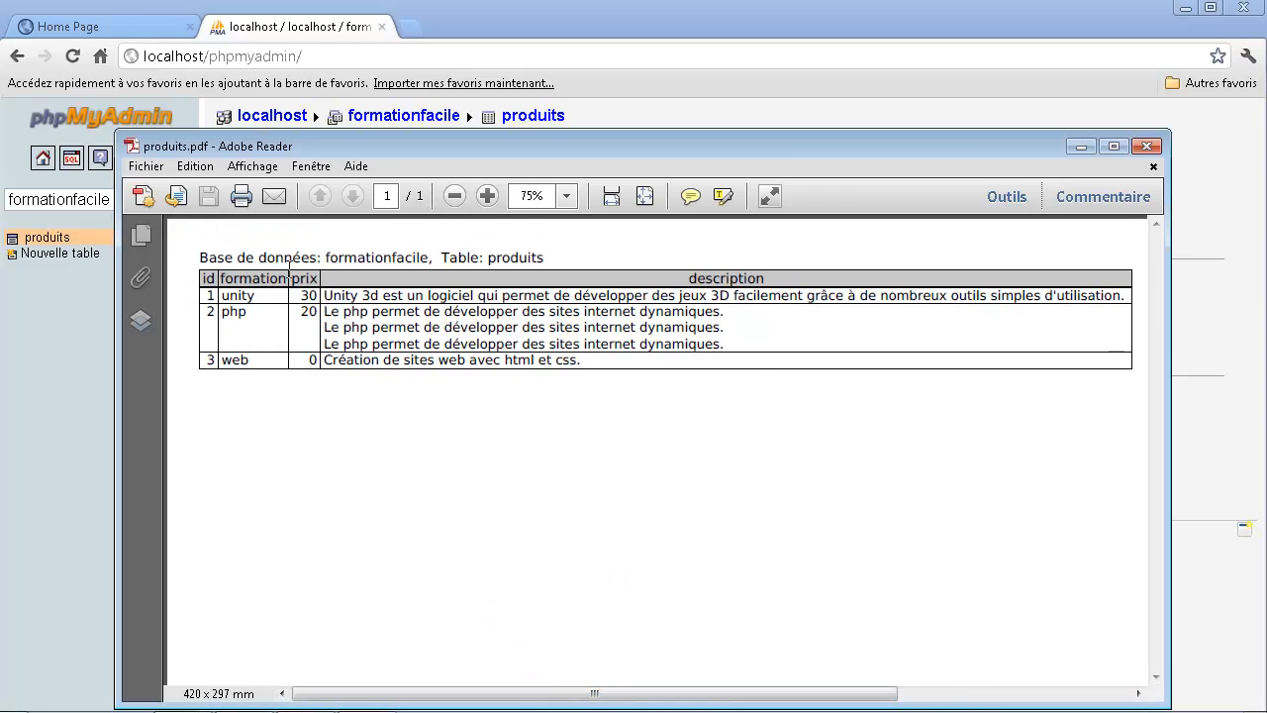
{"action": "left_click_drag", "start_coordinate": [277, 251], "coordinate": [556, 362]}
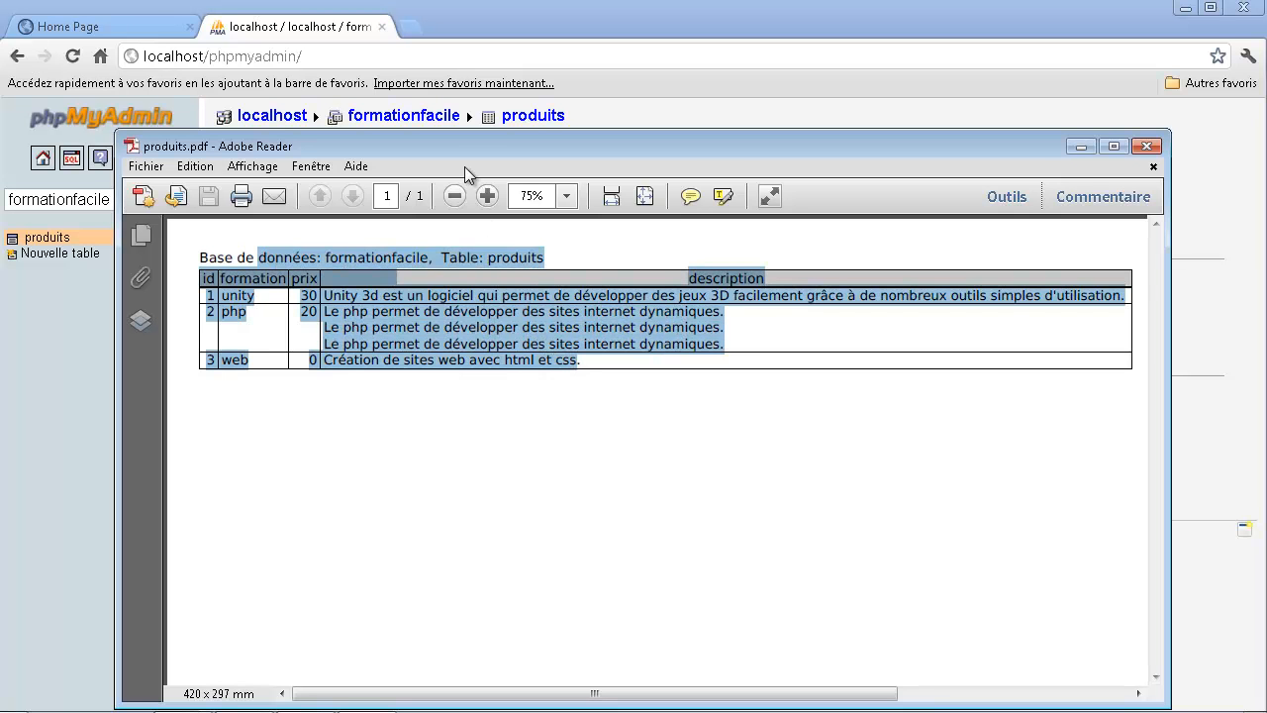
{"action": "left_click", "coordinate": [632, 462]}
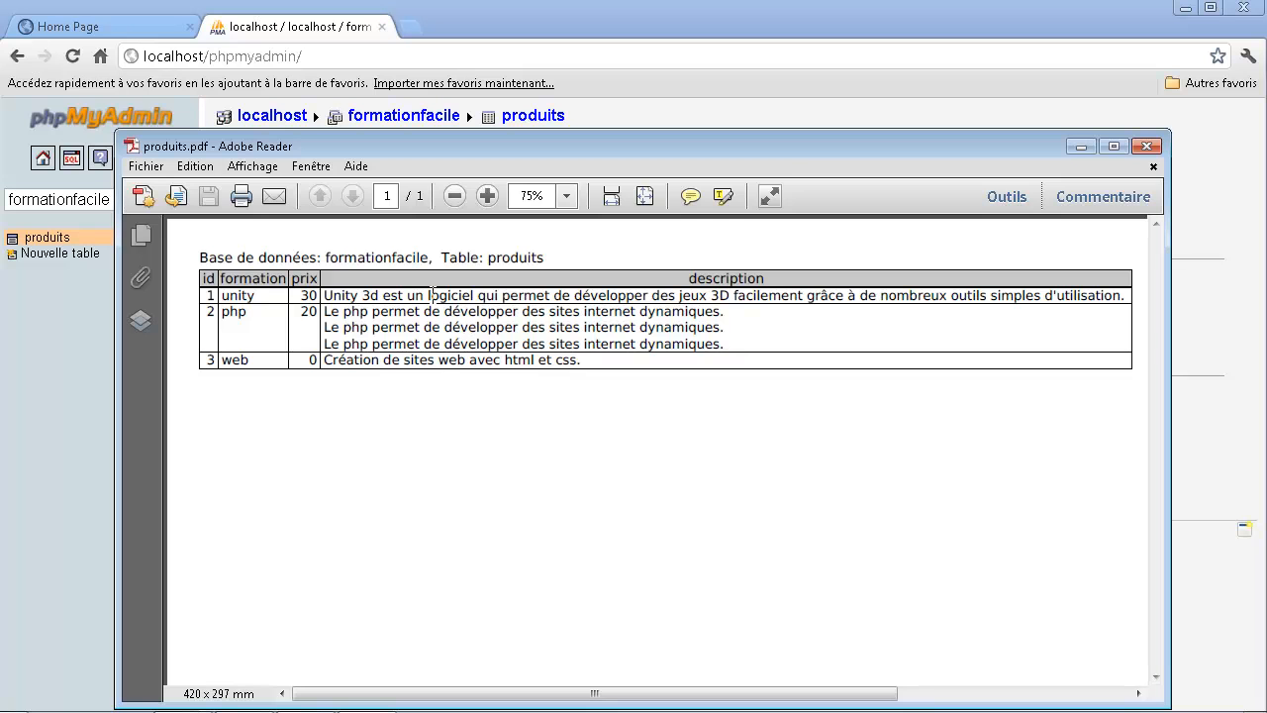
{"action": "left_click_drag", "start_coordinate": [285, 259], "coordinate": [509, 362]}
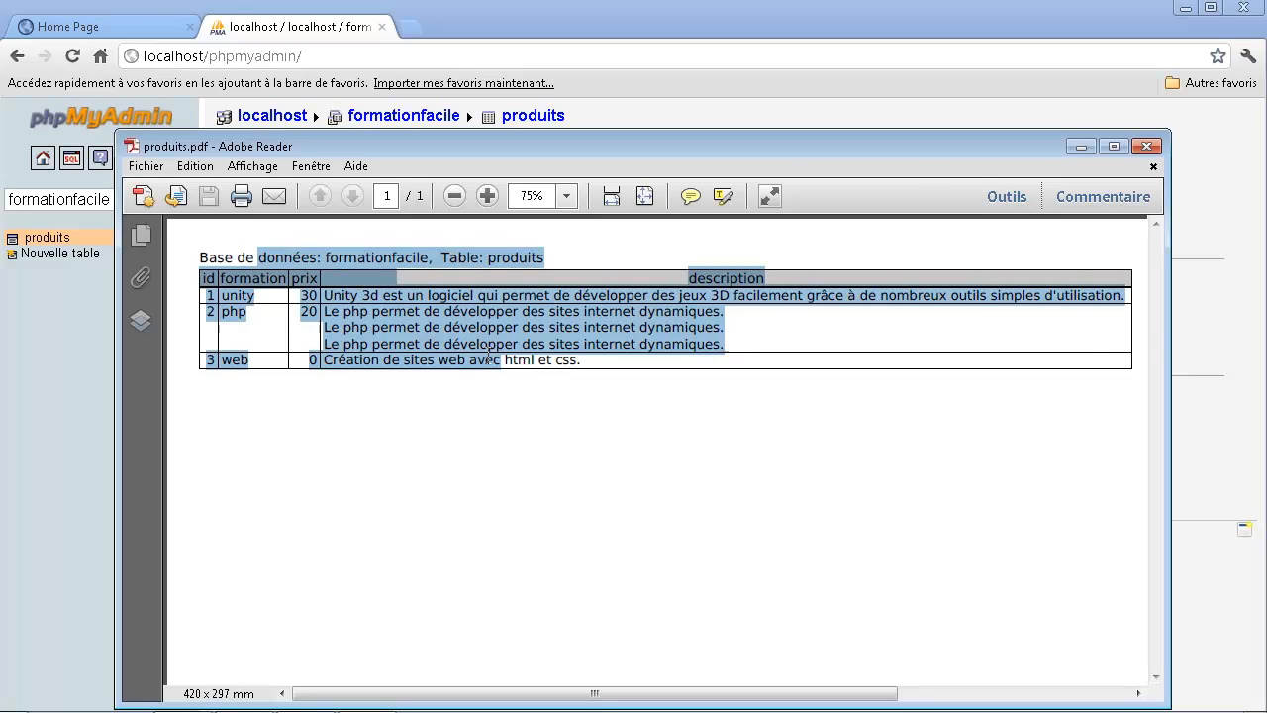
{"action": "left_click", "coordinate": [1146, 146]}
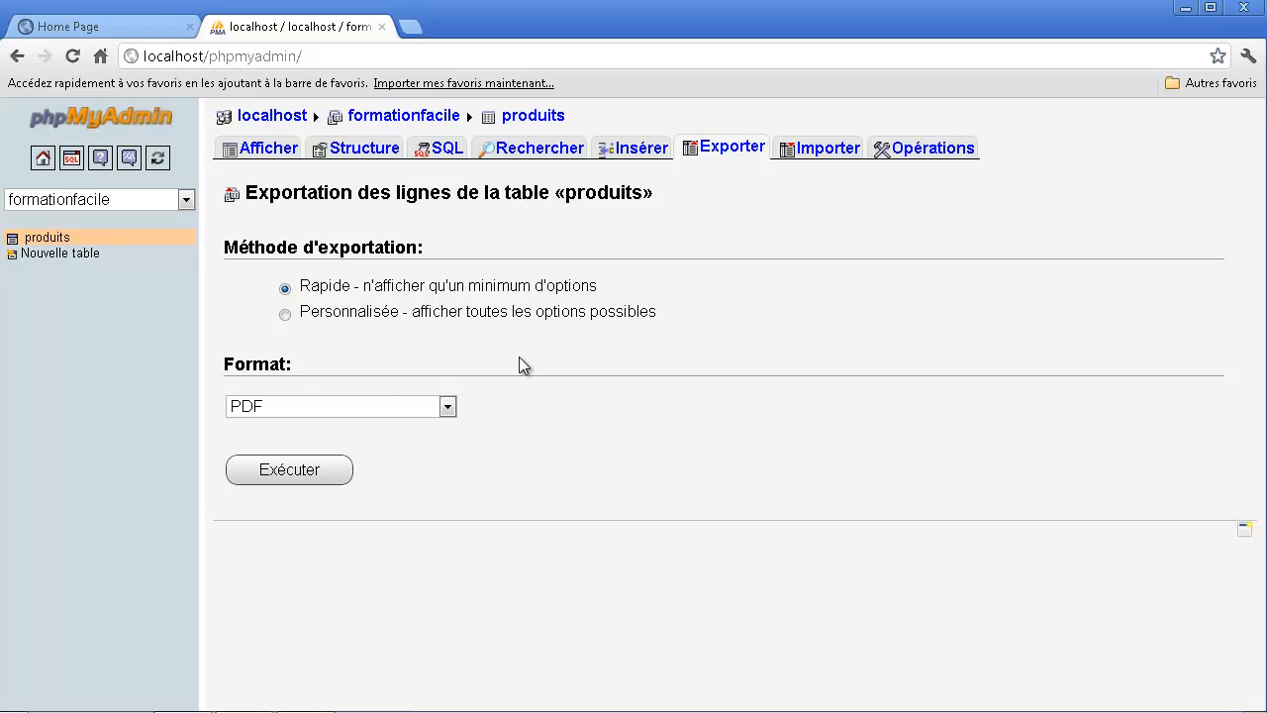
- Look through the available export formats and the import options for the produits table
{"action": "left_click", "coordinate": [426, 409]}
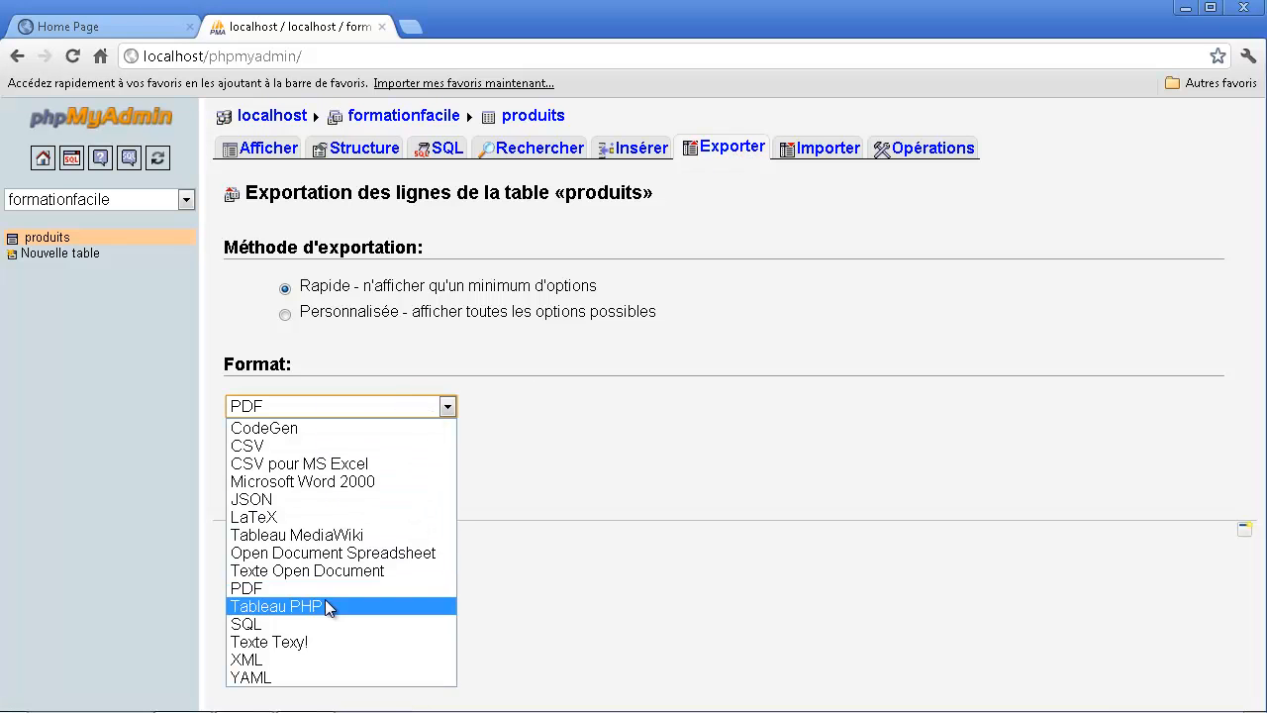
{"action": "left_click", "coordinate": [802, 148]}
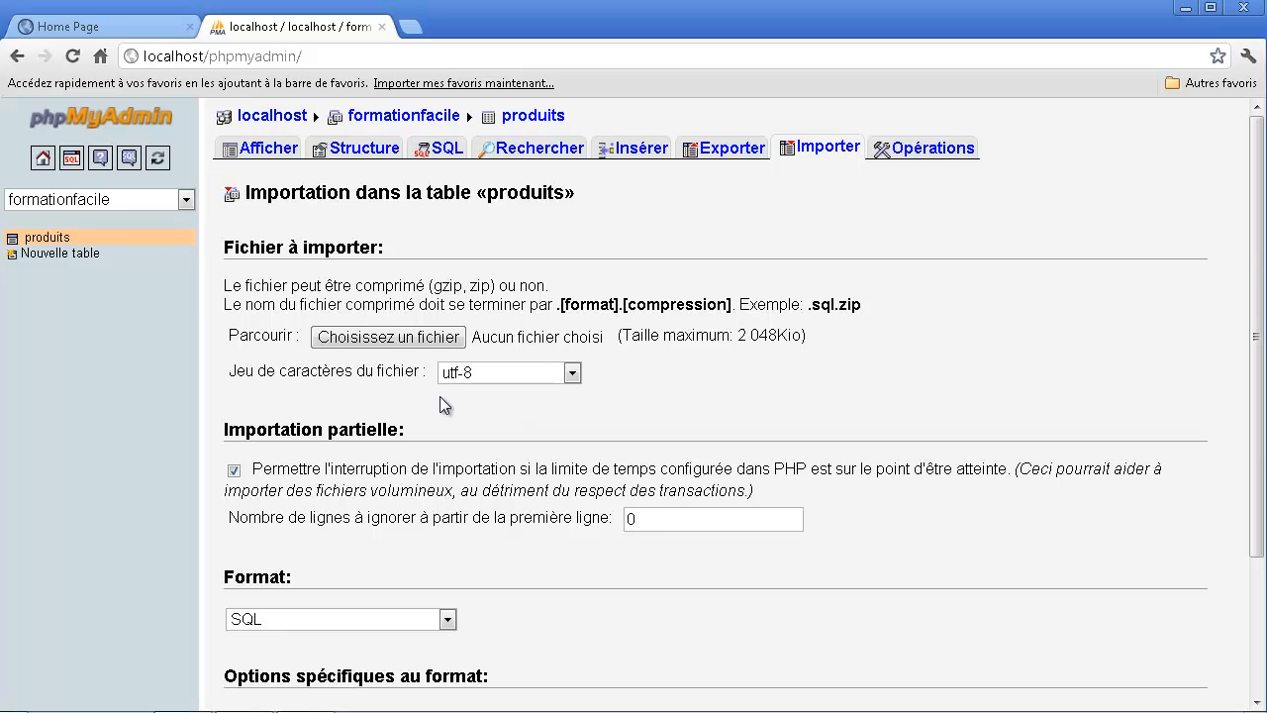
{"action": "scroll", "coordinate": [465, 386], "scroll_direction": "down", "scroll_amount": 2}
{"action": "scroll", "coordinate": [453, 408], "scroll_direction": "up", "scroll_amount": 2}
- Review the default SELECT query offered for the produits table in the SQL query editor
{"action": "left_click", "coordinate": [445, 147]}
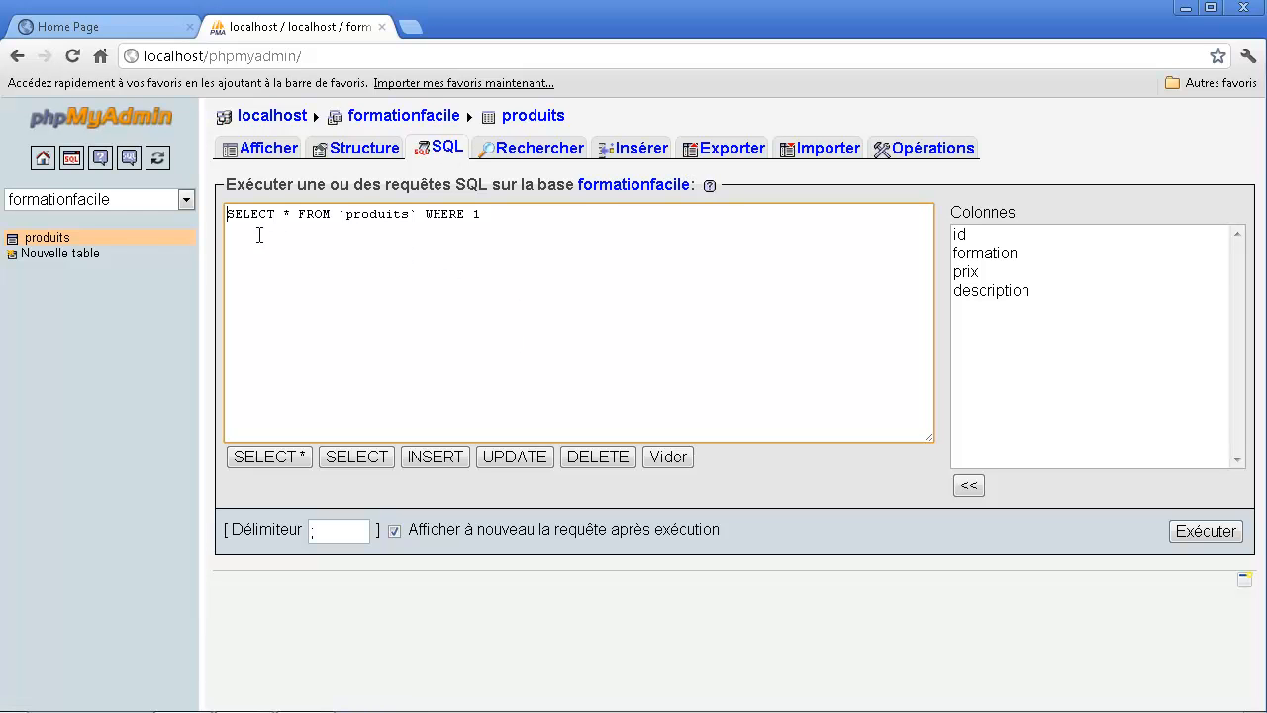
{"action": "left_click_drag", "start_coordinate": [242, 214], "coordinate": [485, 286]}
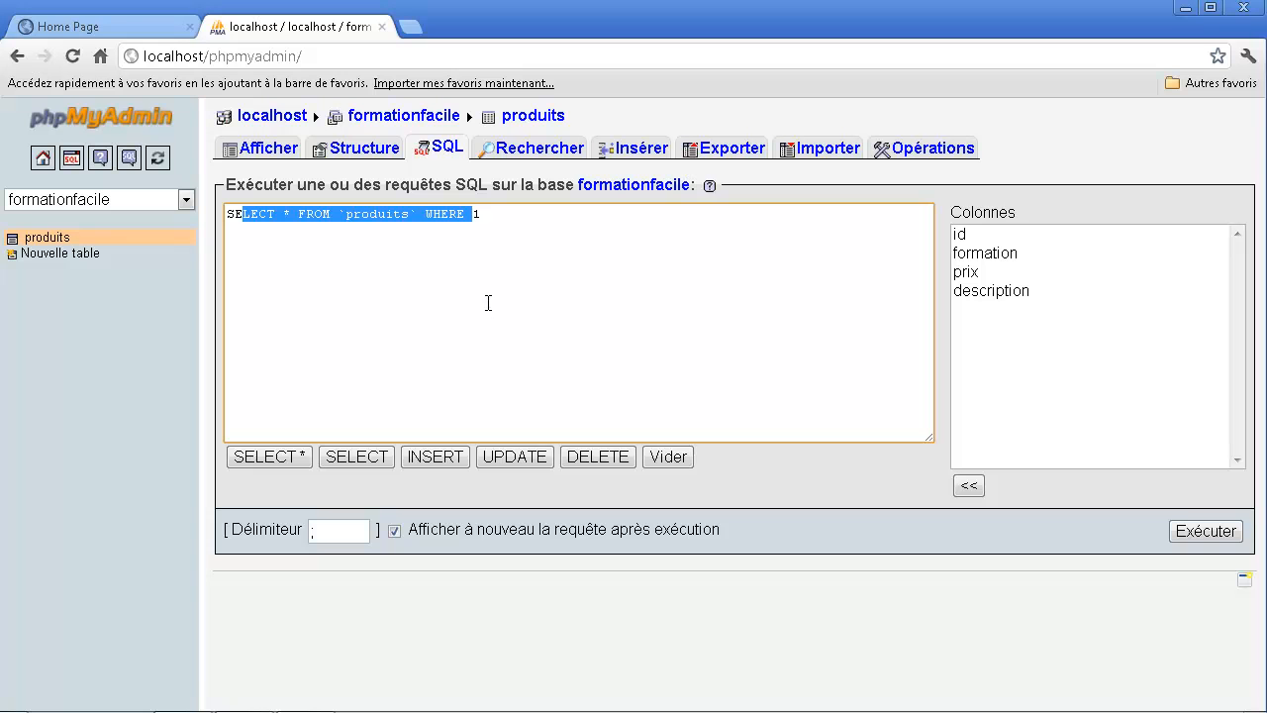
{"action": "left_click", "coordinate": [504, 299]}
{"action": "left_click_drag", "start_coordinate": [511, 214], "coordinate": [335, 175]}
- Review the column structure and index of the produits table, along with its stored rows
{"action": "left_click", "coordinate": [362, 157]}
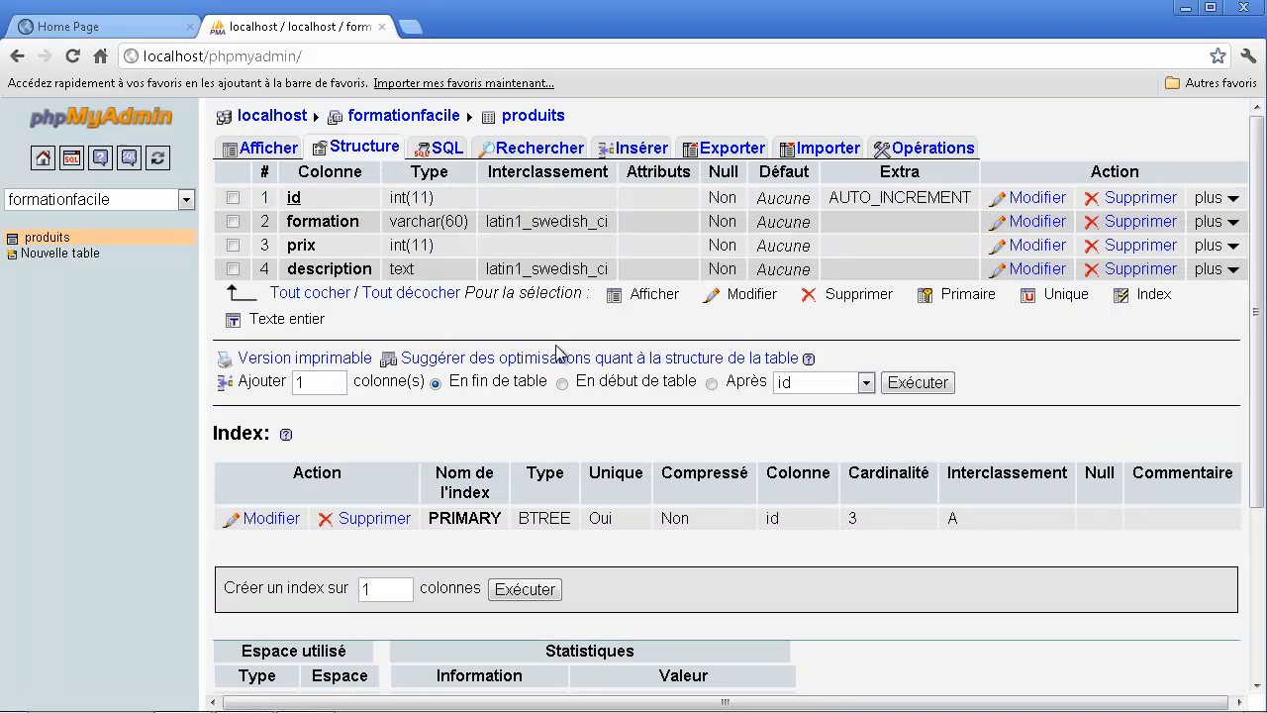
{"action": "scroll", "coordinate": [553, 376], "scroll_direction": "down", "scroll_amount": 3}
{"action": "scroll", "coordinate": [557, 395], "scroll_direction": "up", "scroll_amount": 3}
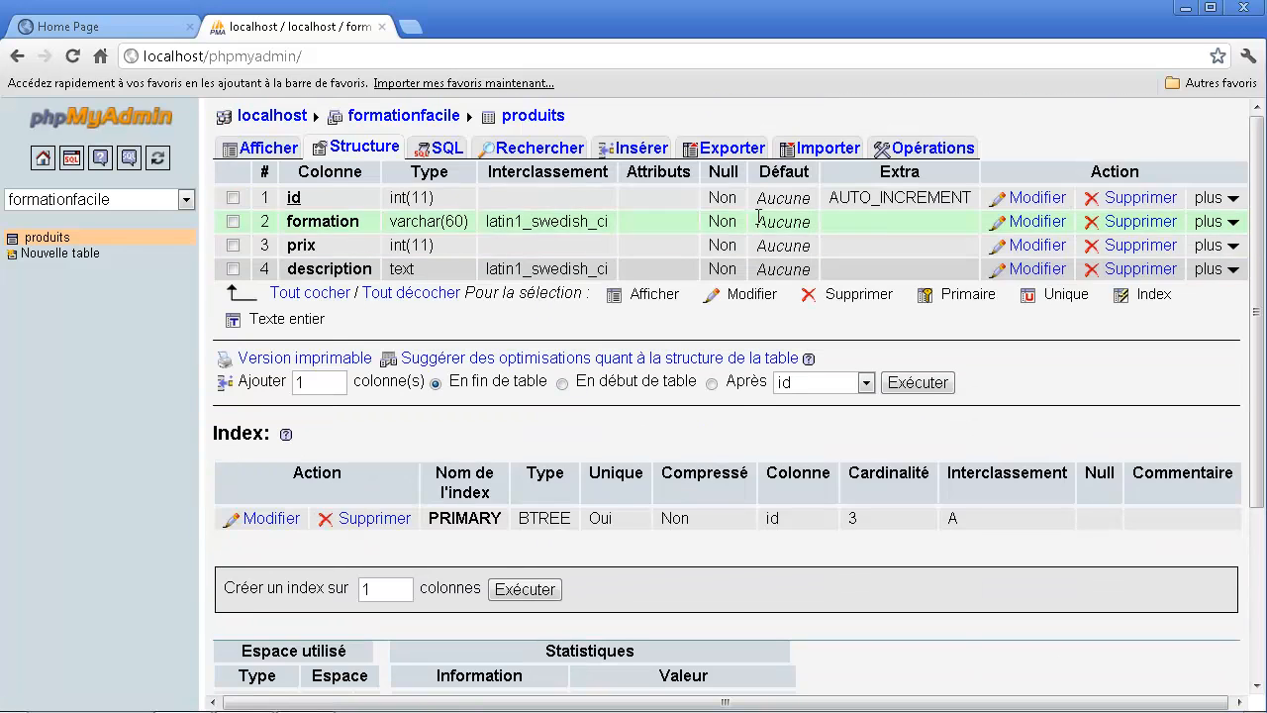
{"action": "left_click", "coordinate": [260, 149]}
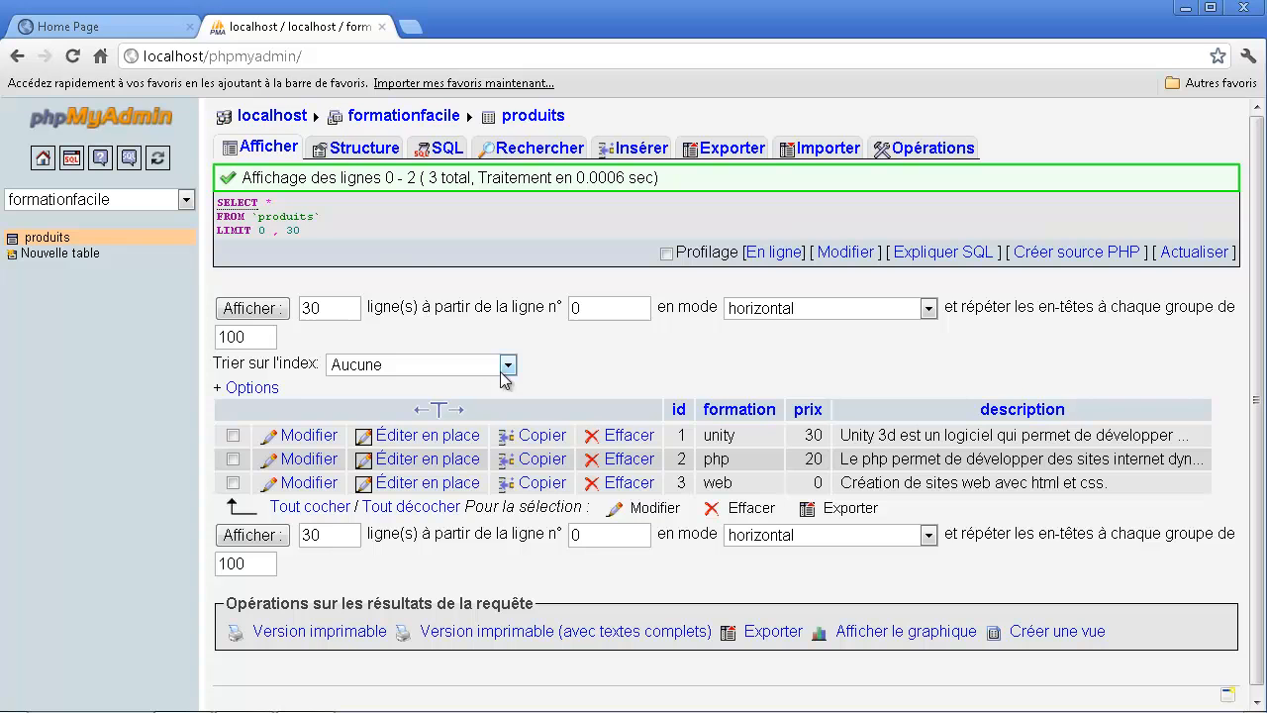
{"action": "scroll", "coordinate": [400, 262], "scroll_direction": "down", "scroll_amount": 1}
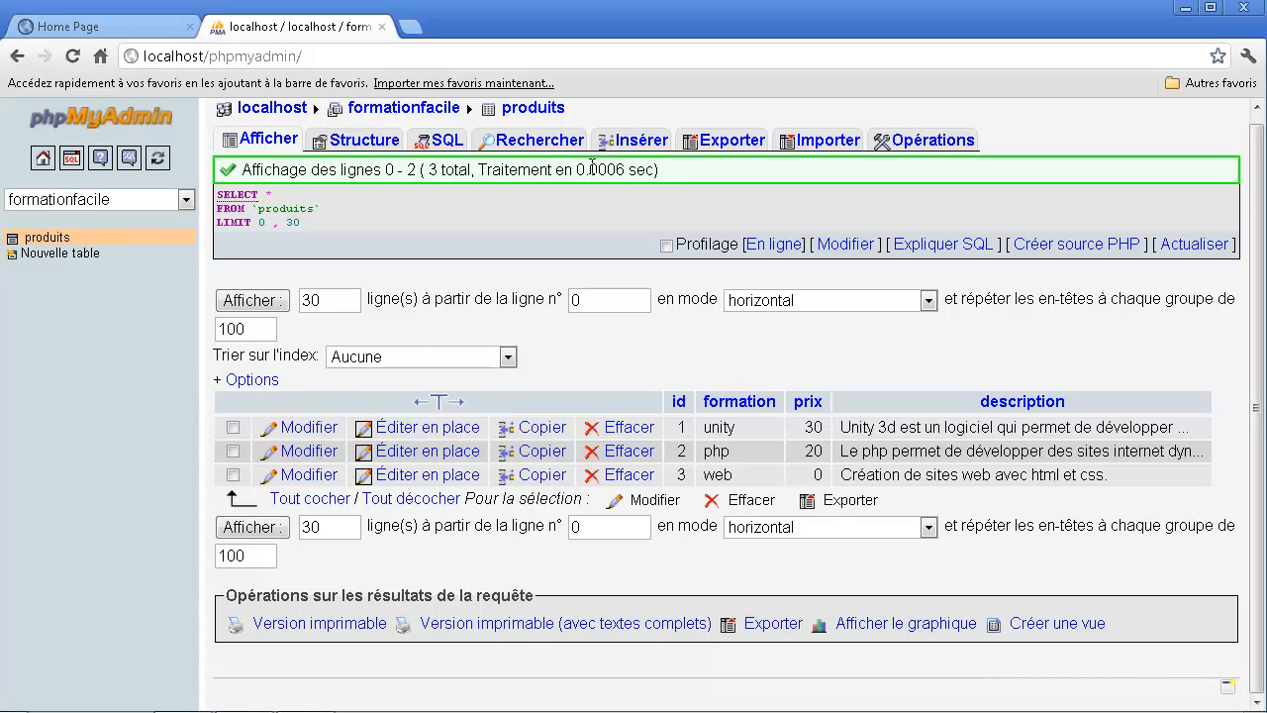
- Start a new table named membres in formationfacile and name its two columns nom and mail
{"action": "left_click", "coordinate": [55, 253]}
{"action": "left_click", "coordinate": [354, 172]}
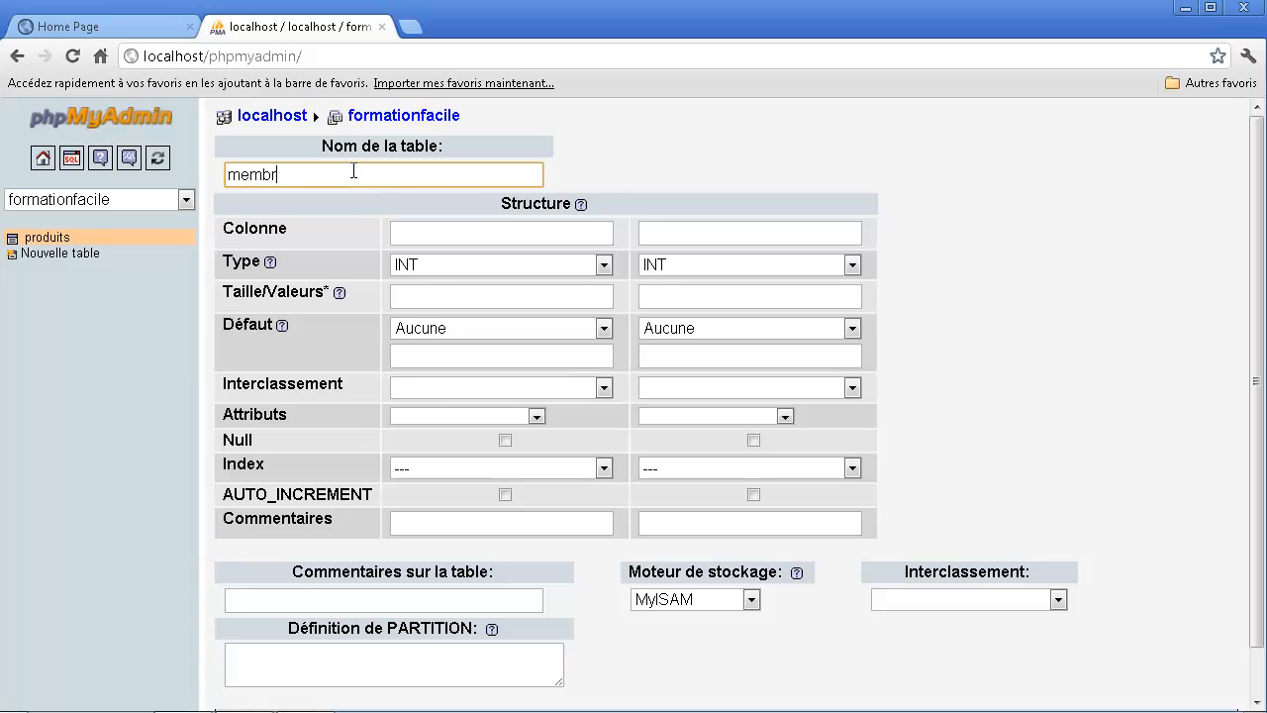
{"action": "left_click", "coordinate": [451, 231]}
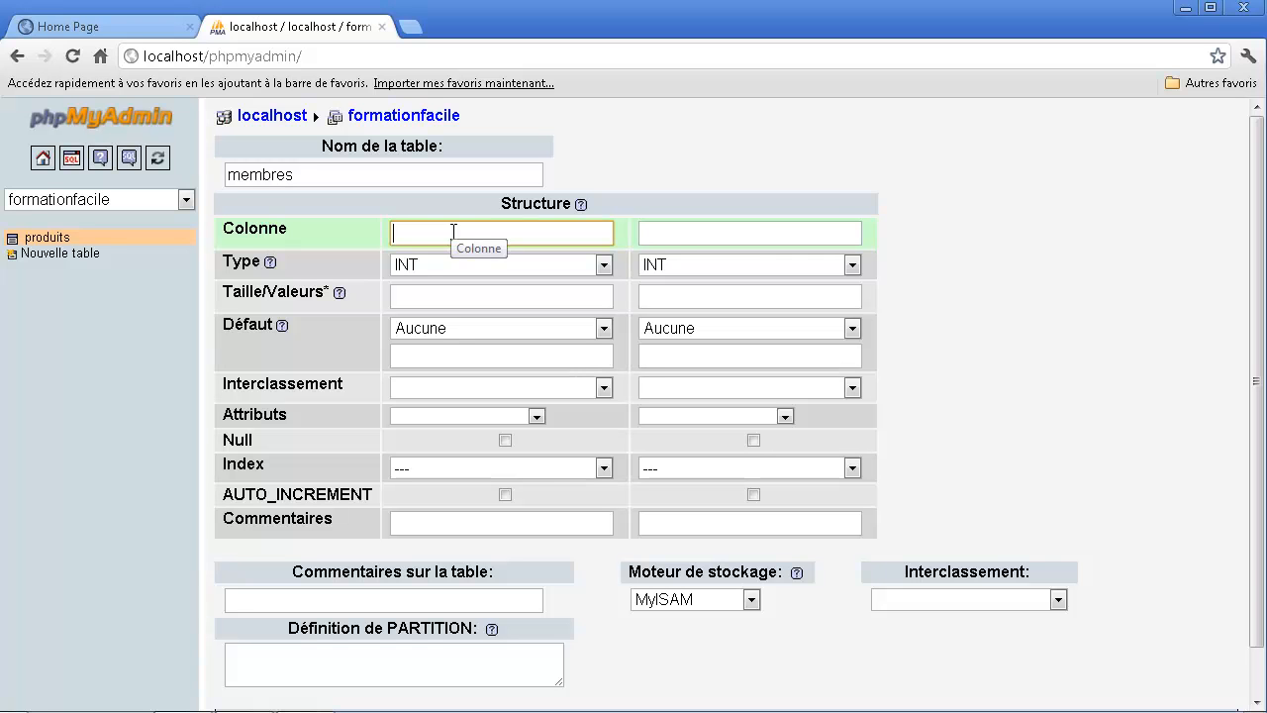
{"action": "type", "text": "nom"}
{"action": "left_click", "coordinate": [679, 243]}
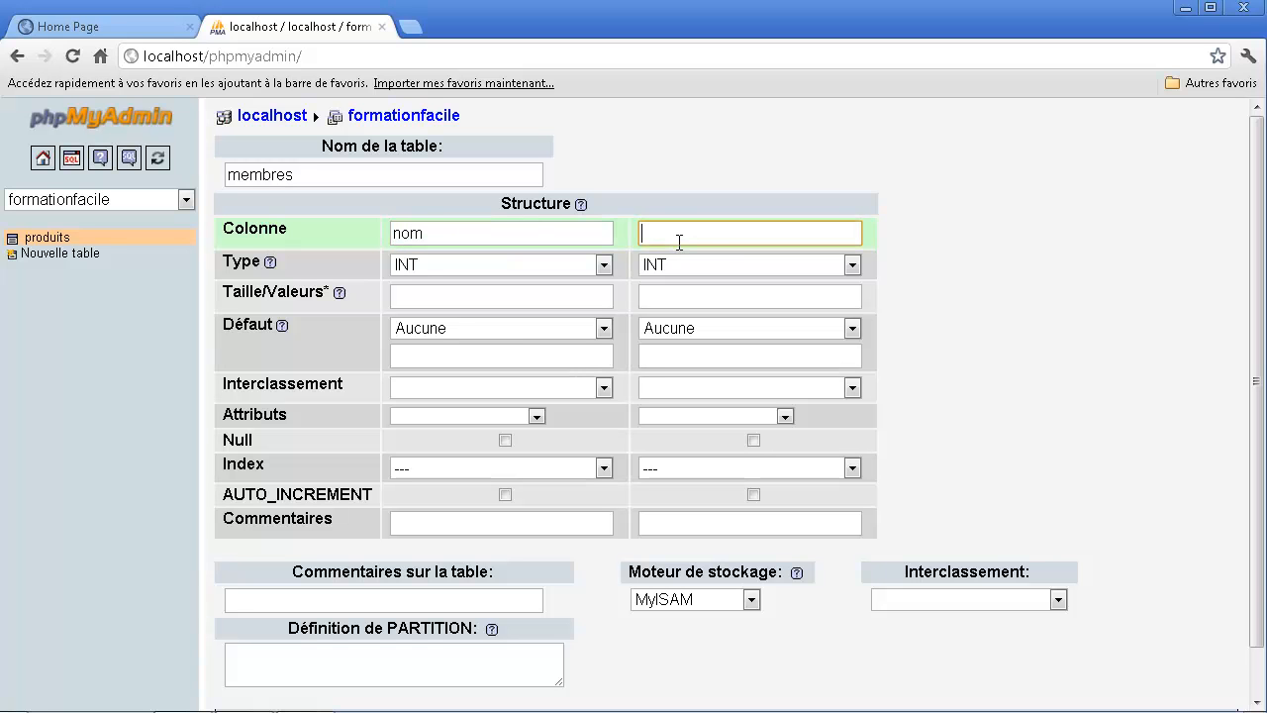
{"action": "type", "text": "mail"}
- Make both columns VARCHAR, with a length of 30 for nom and 50 for mail
{"action": "left_click", "coordinate": [526, 270]}
{"action": "left_click", "coordinate": [467, 301]}
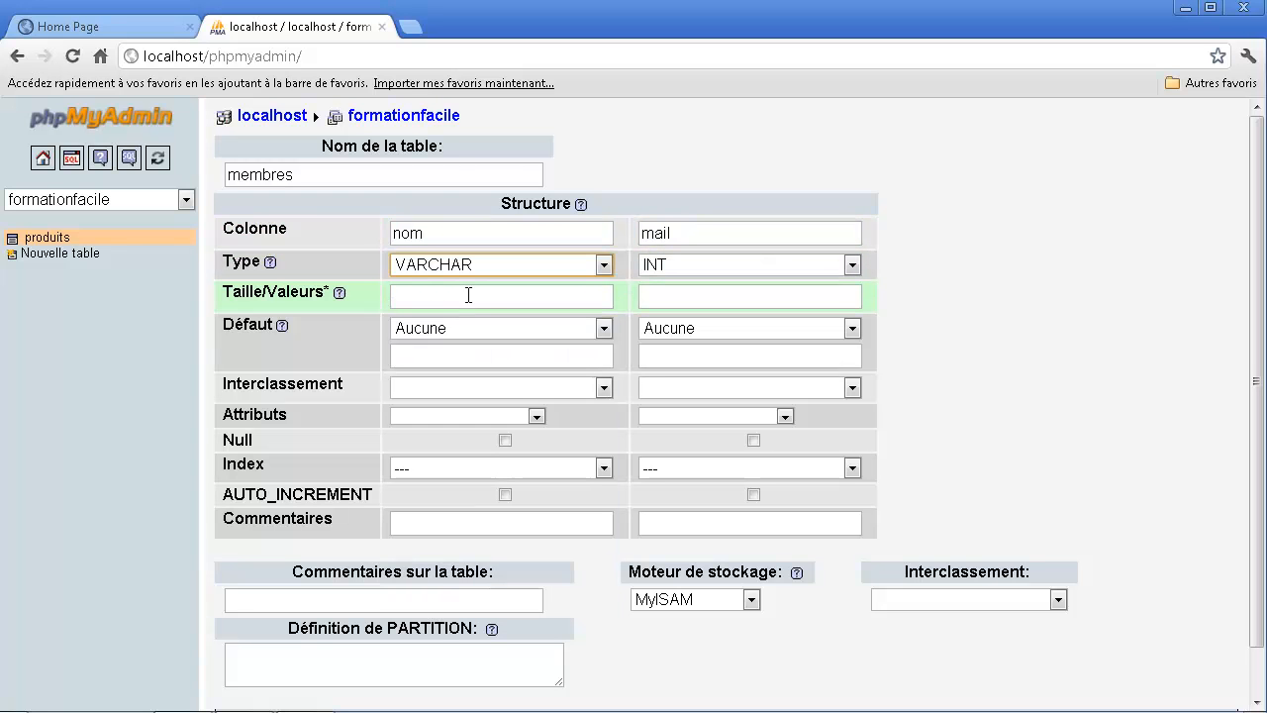
{"action": "left_click", "coordinate": [474, 296]}
{"action": "type", "text": "30"}
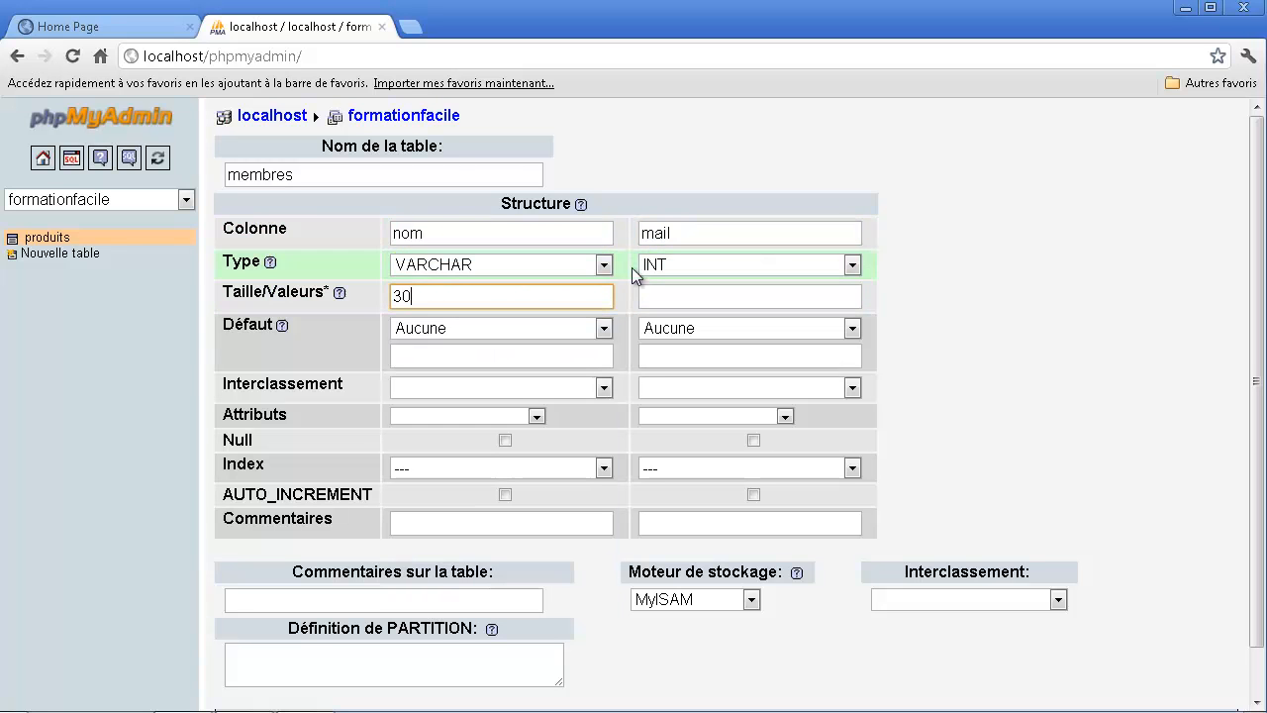
{"action": "left_click", "coordinate": [681, 265]}
{"action": "left_click", "coordinate": [693, 304]}
{"action": "left_click", "coordinate": [693, 297]}
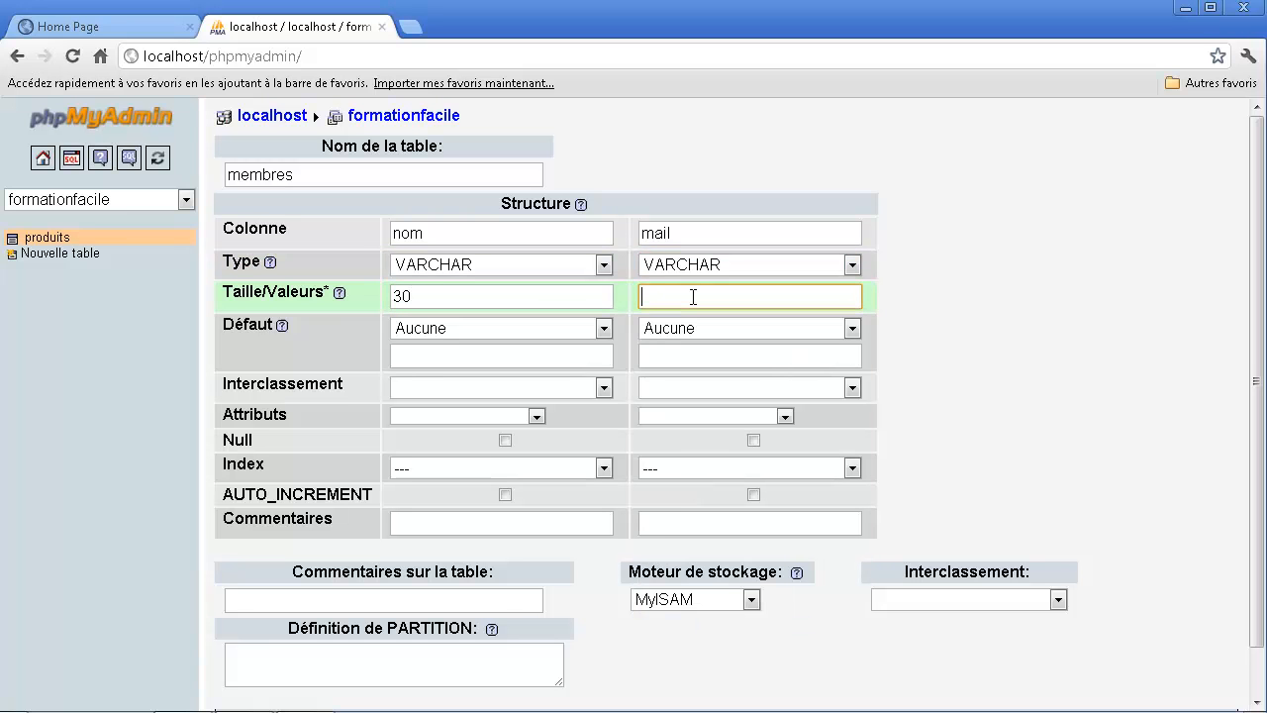
{"action": "type", "text": "50"}
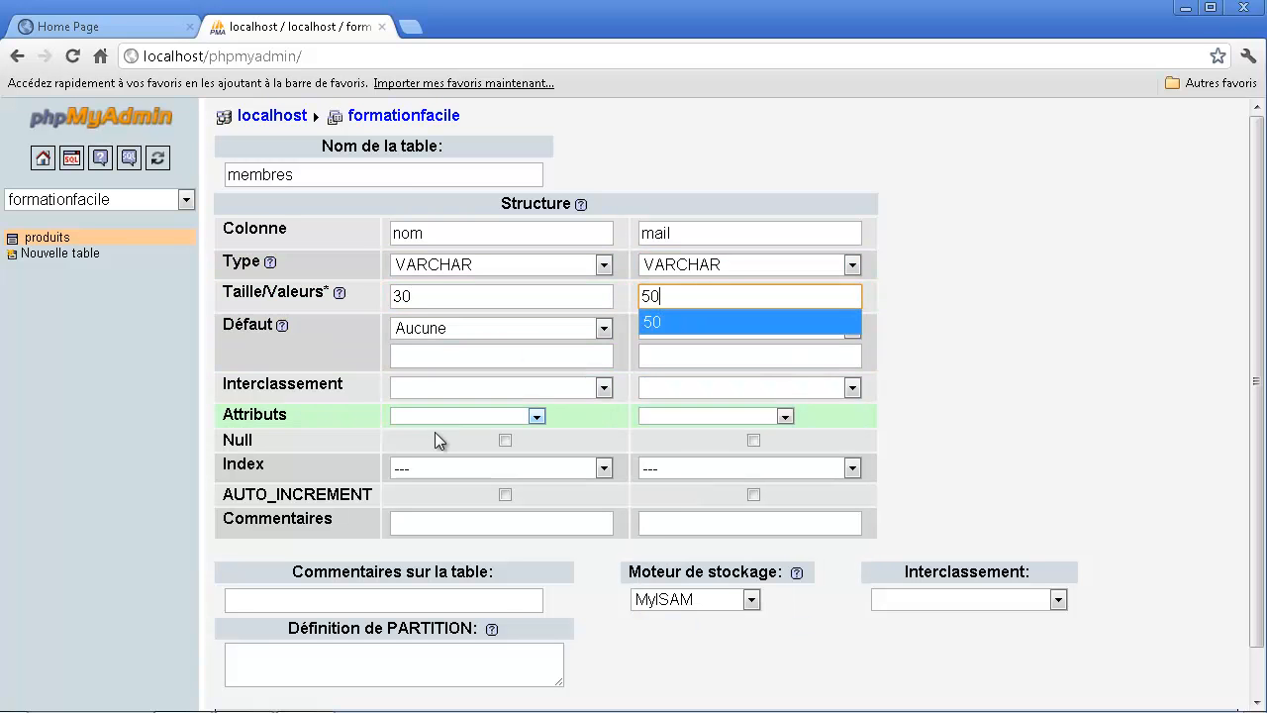
{"action": "left_click", "coordinate": [1008, 485]}
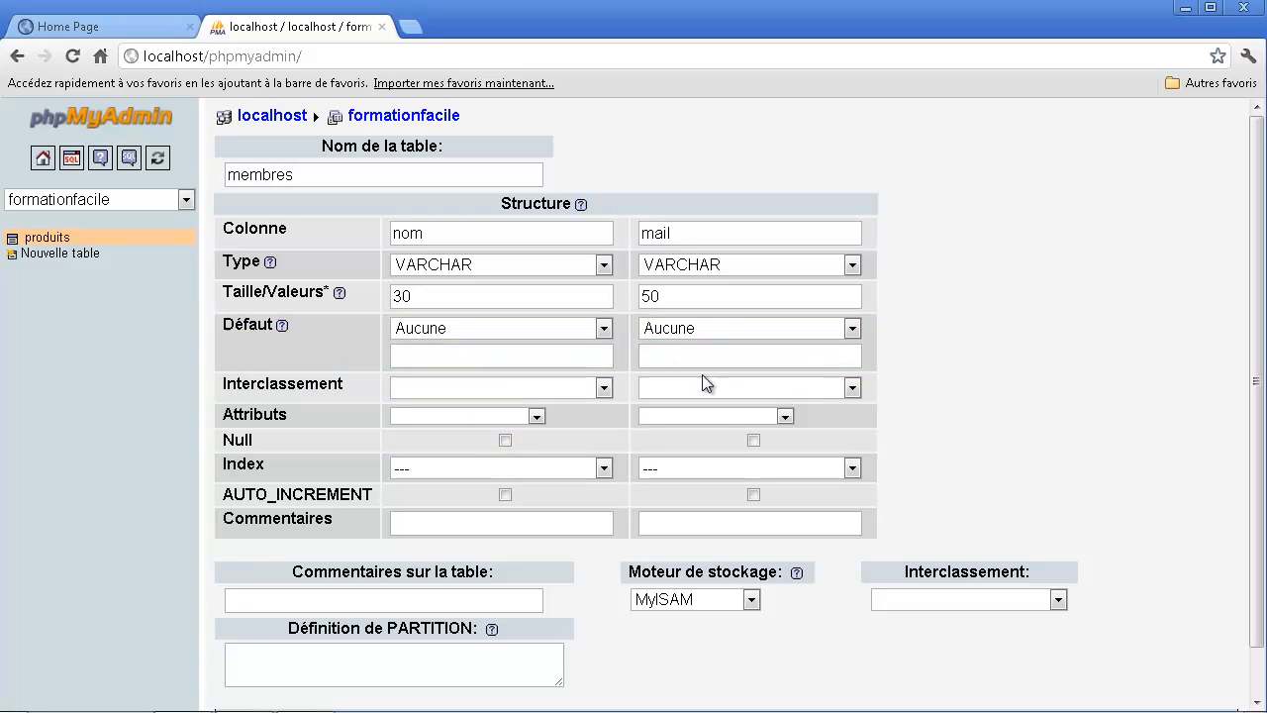
- Give the mail column a UNIQUE index and save the membres table
{"action": "left_click", "coordinate": [775, 463]}
{"action": "left_click", "coordinate": [720, 520]}
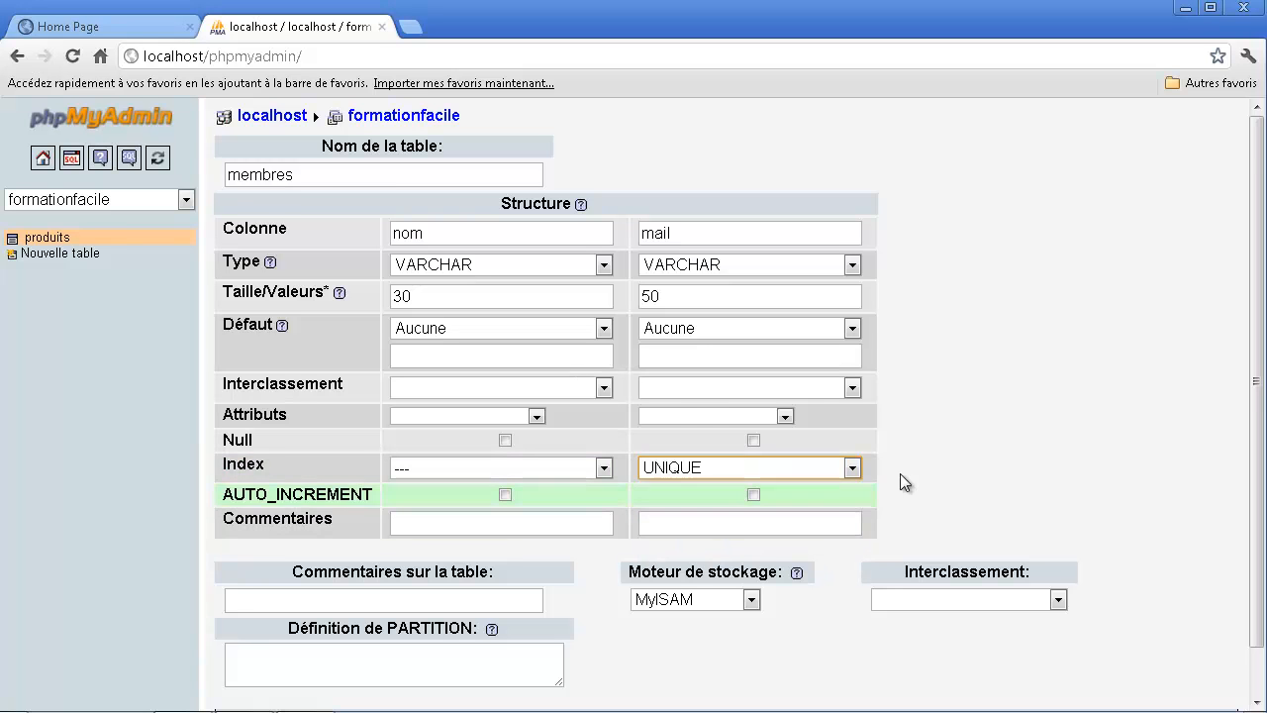
{"action": "left_click", "coordinate": [827, 615]}
{"action": "scroll", "coordinate": [827, 616], "scroll_direction": "down", "scroll_amount": 2}
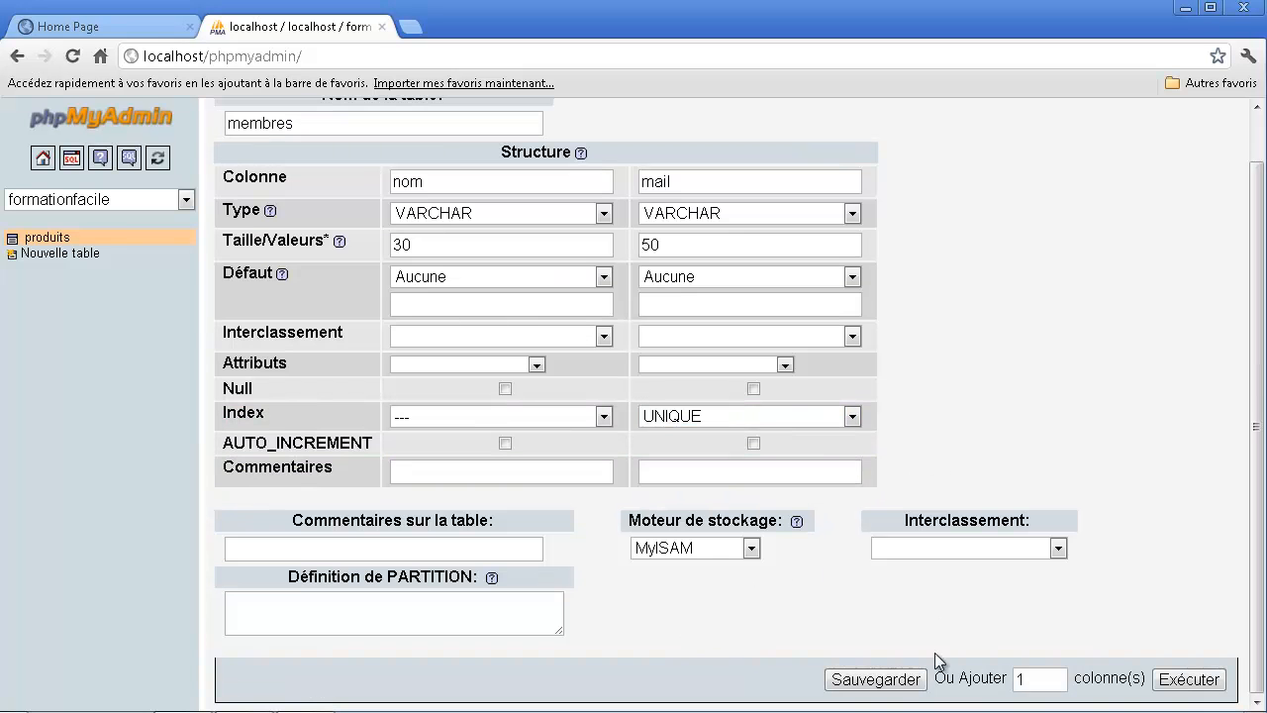
{"action": "left_click", "coordinate": [904, 680]}
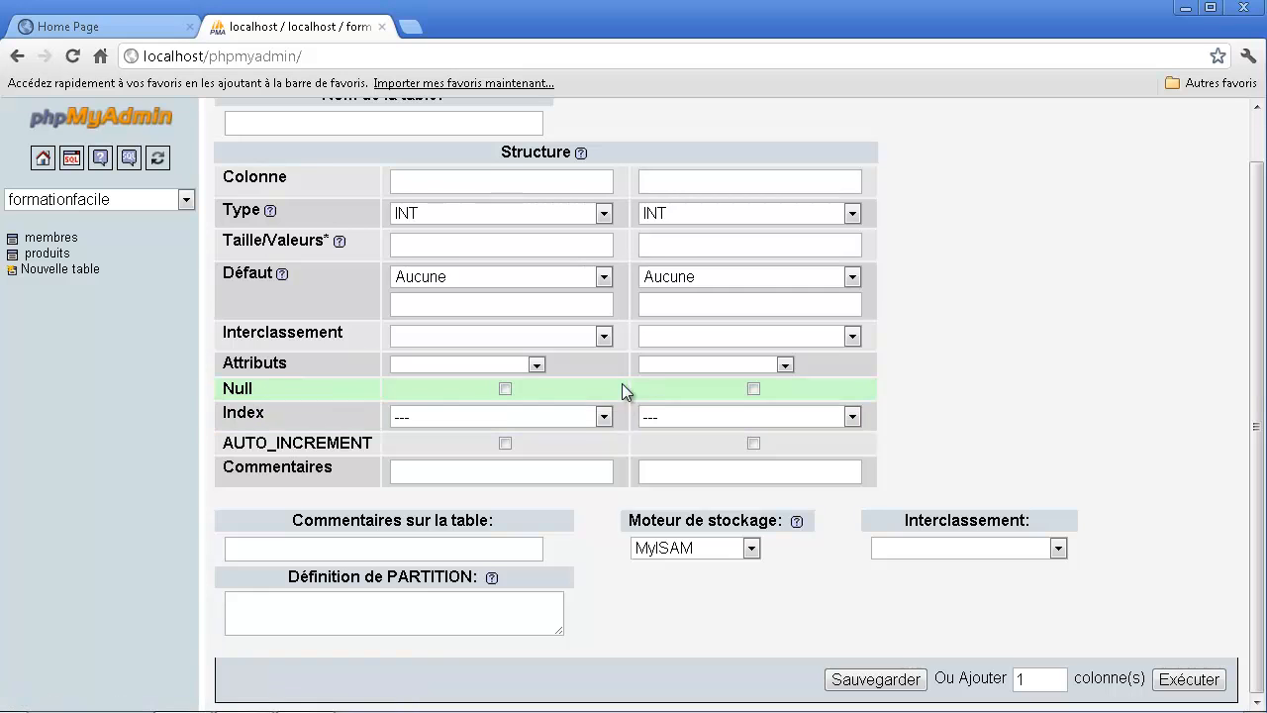
{"action": "scroll", "coordinate": [569, 401], "scroll_direction": "up", "scroll_amount": 1}
- Open the structure of the membres table and review its columns, collation, index and statistics
{"action": "left_click", "coordinate": [51, 238]}
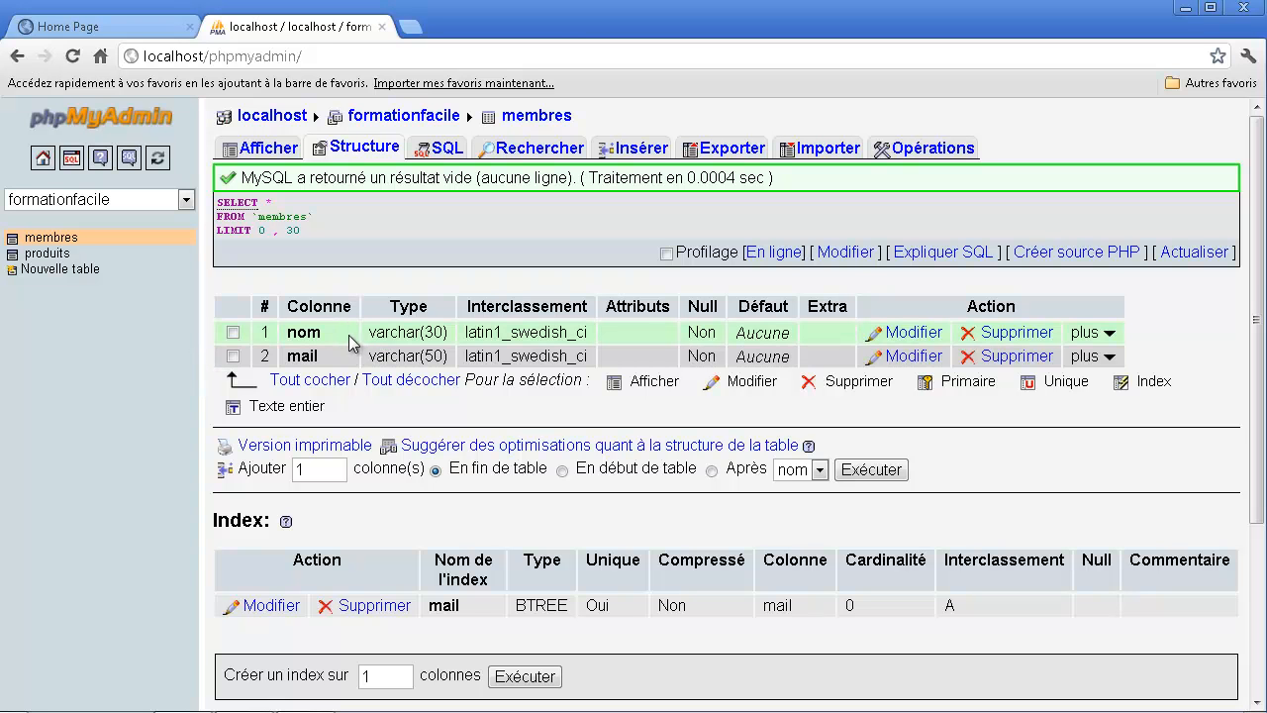
{"action": "left_click_drag", "start_coordinate": [348, 342], "coordinate": [529, 356]}
{"action": "scroll", "coordinate": [518, 390], "scroll_direction": "down", "scroll_amount": 2}
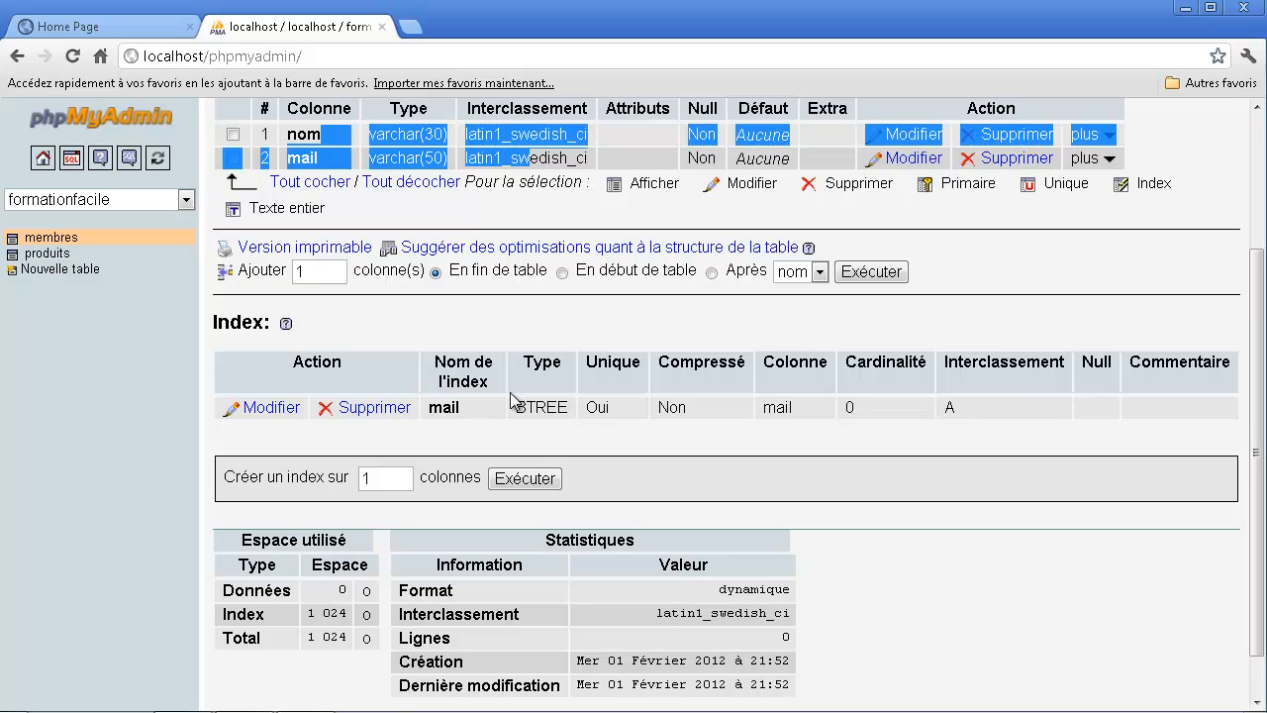
{"action": "scroll", "coordinate": [512, 399], "scroll_direction": "up", "scroll_amount": 2}
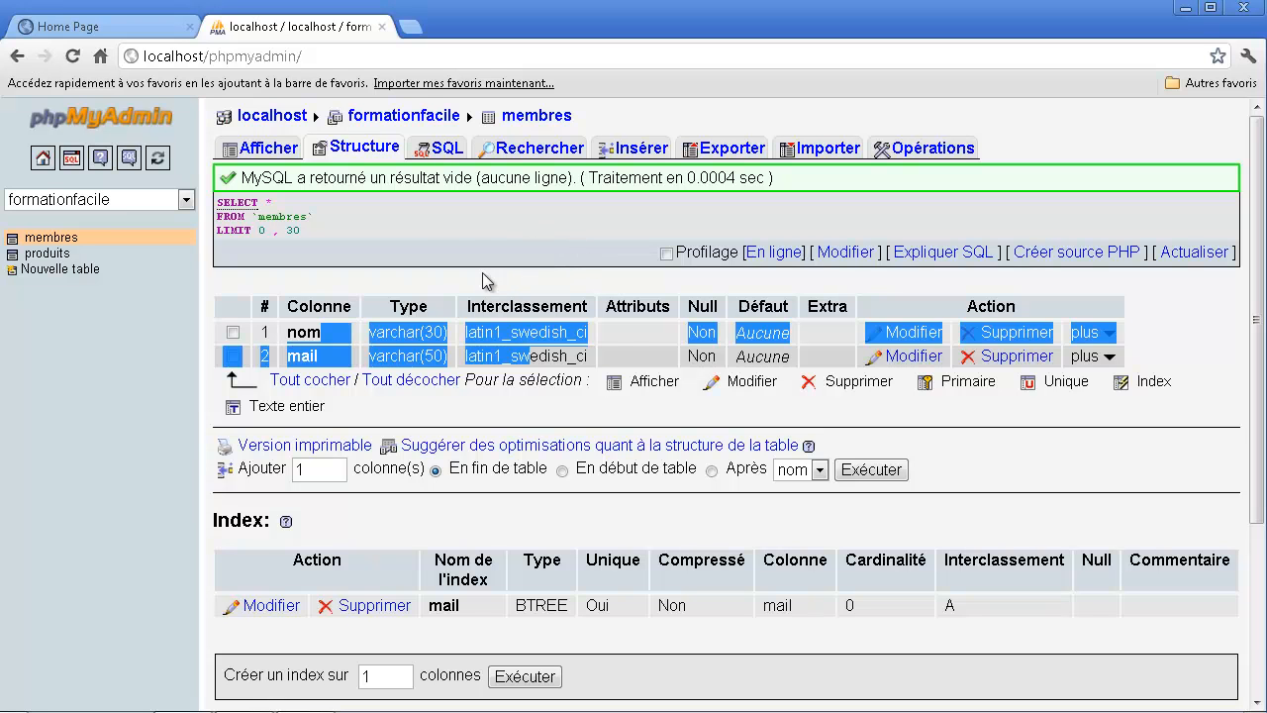
{"action": "left_click", "coordinate": [426, 221]}
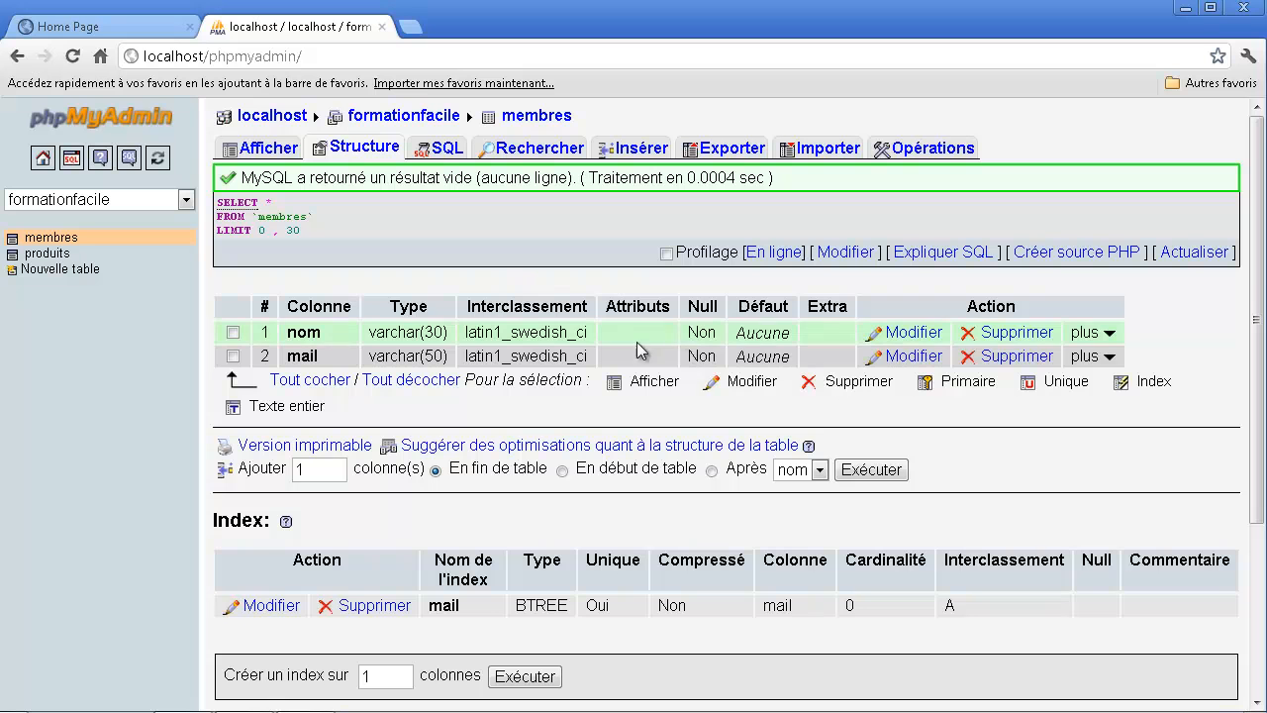
{"action": "mouse_move", "coordinate": [545, 338]}
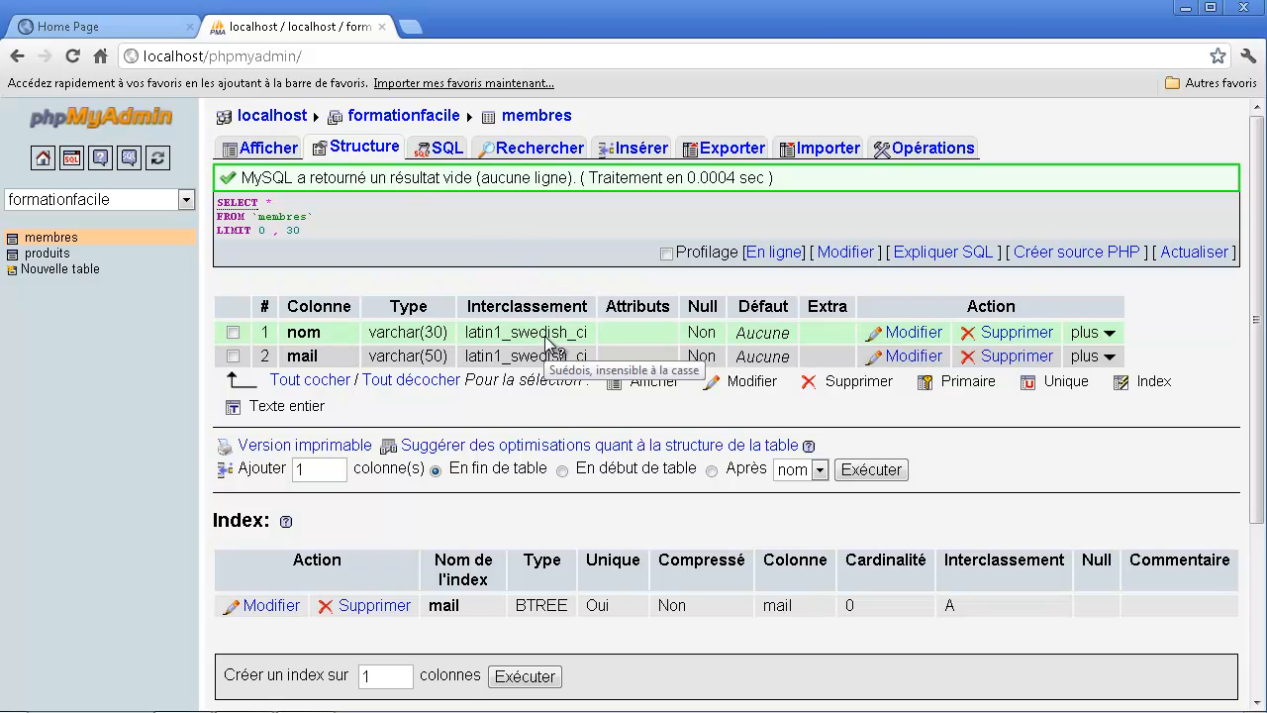